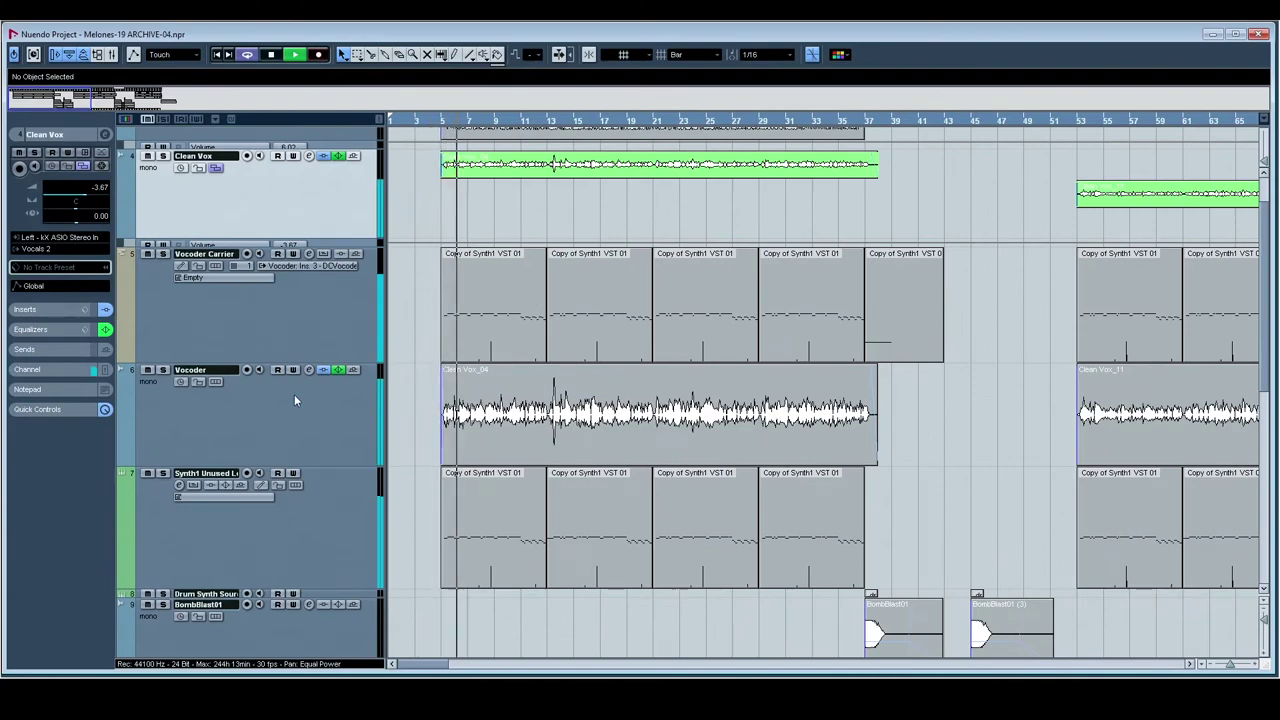
Step: Scroll the arrangement down and back up while the project plays
scroll(157, 460, "down", 5)
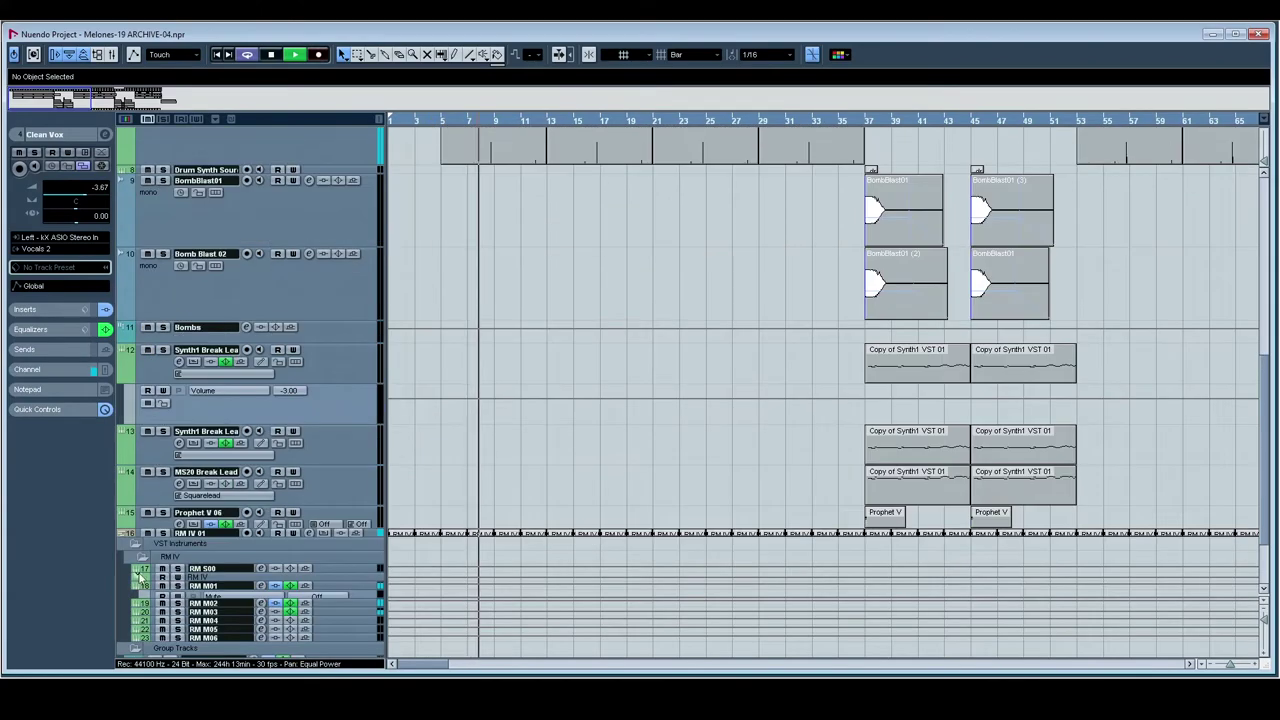
scroll(140, 577, "up", 5)
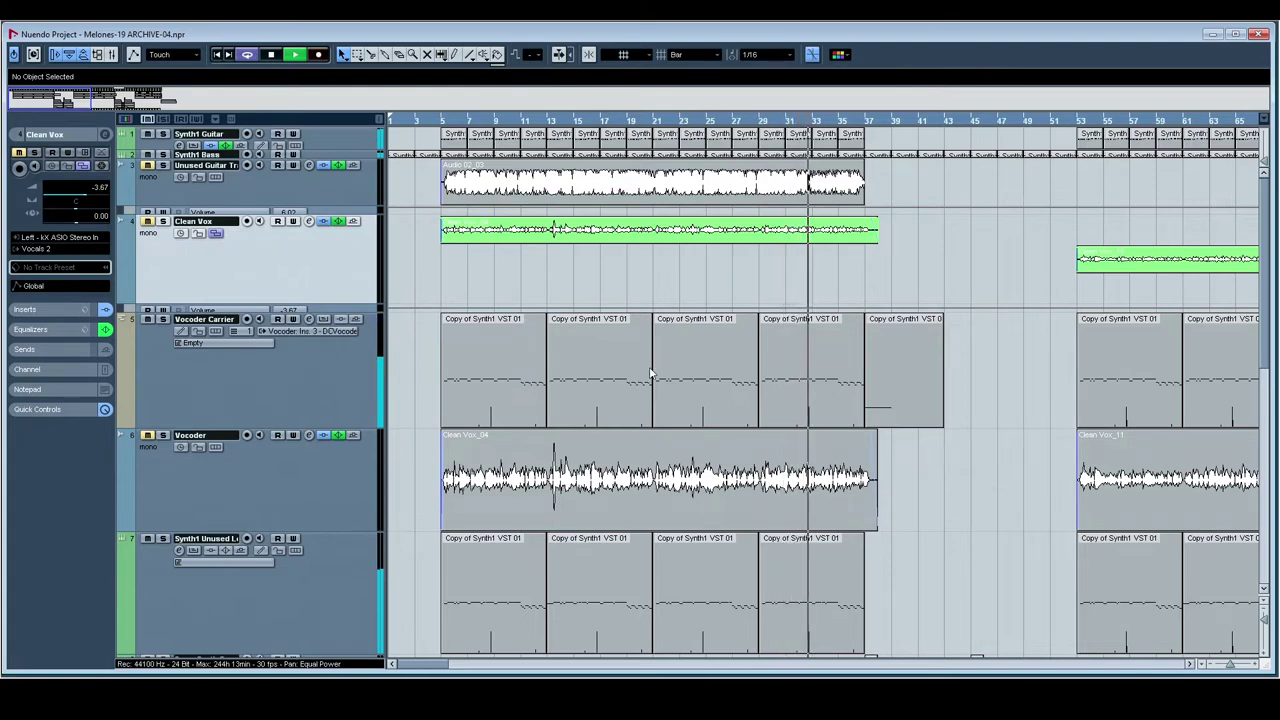
Step: Restart playback from bar 5, then select Synth1 Guitar and enlarge its track height
left_click(437, 122)
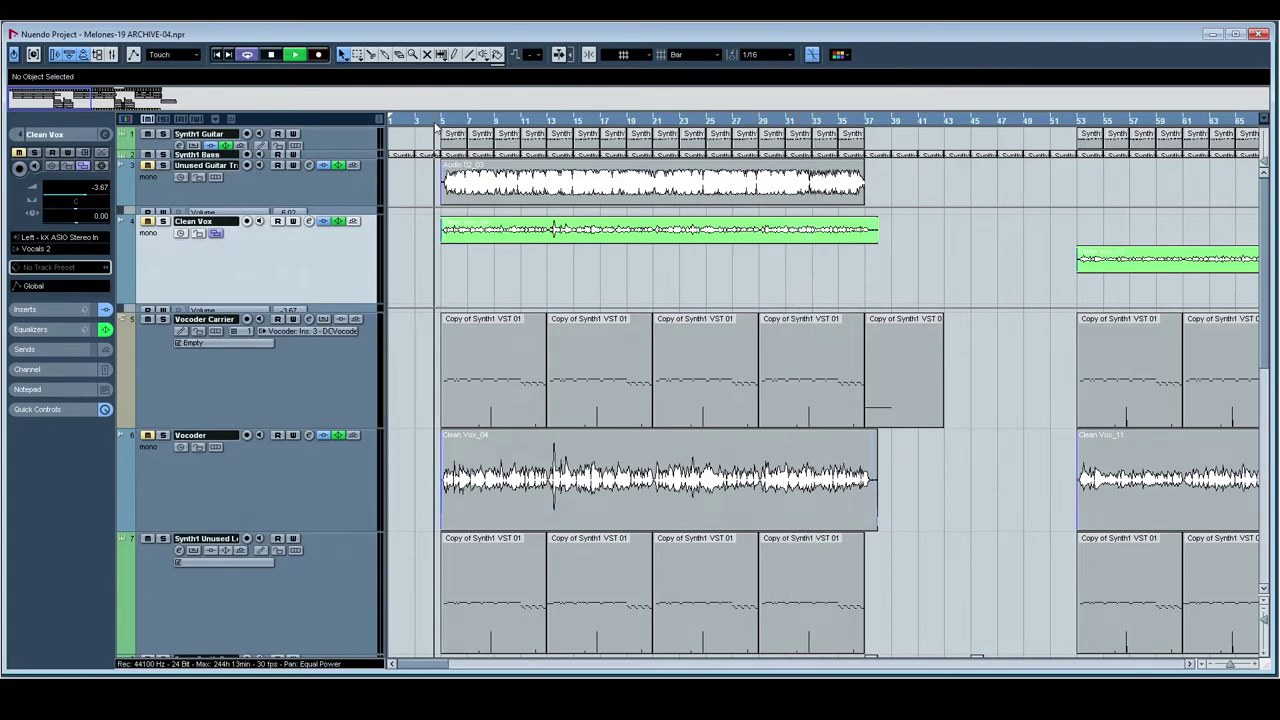
left_click(163, 134)
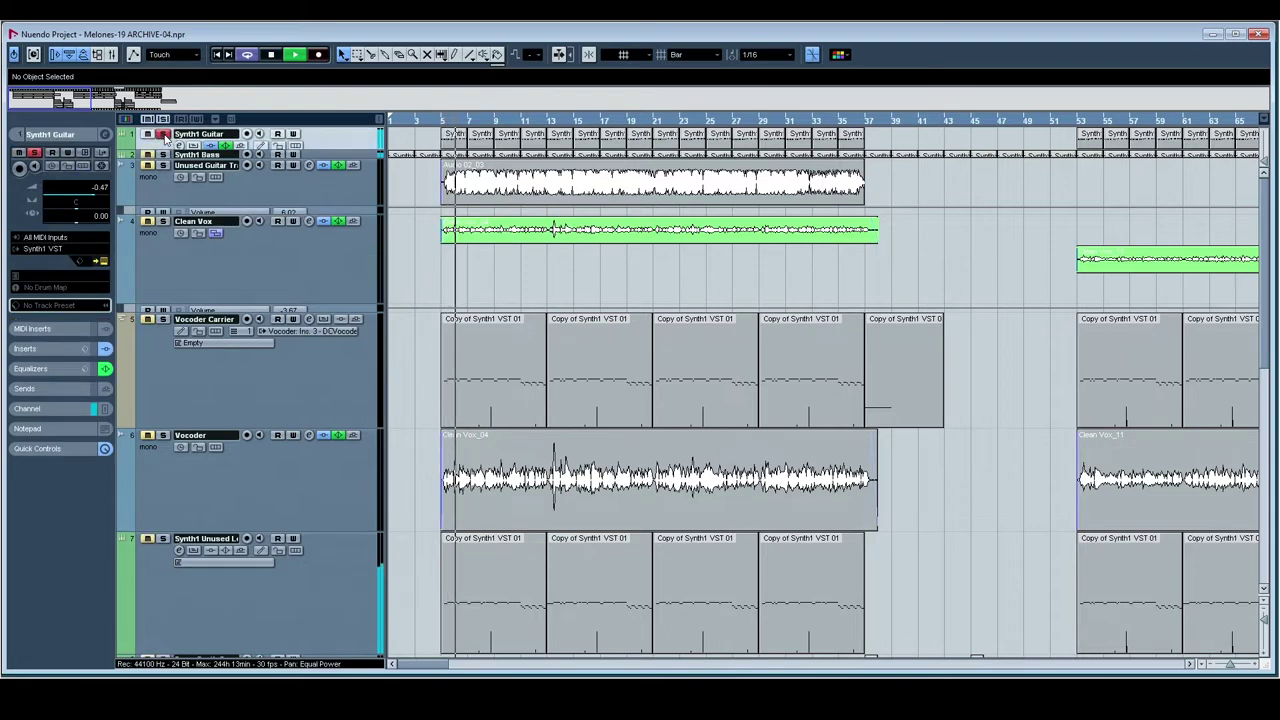
left_click_drag(163, 150, 163, 212)
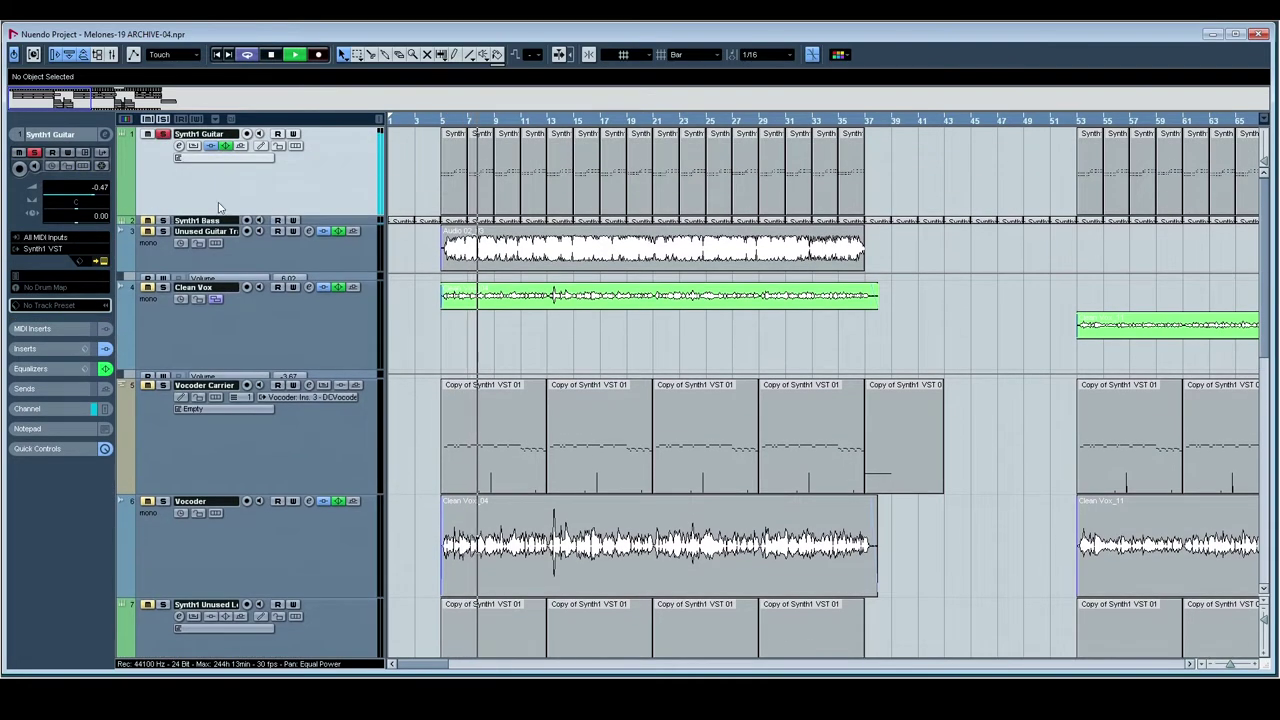
double_click(444, 178)
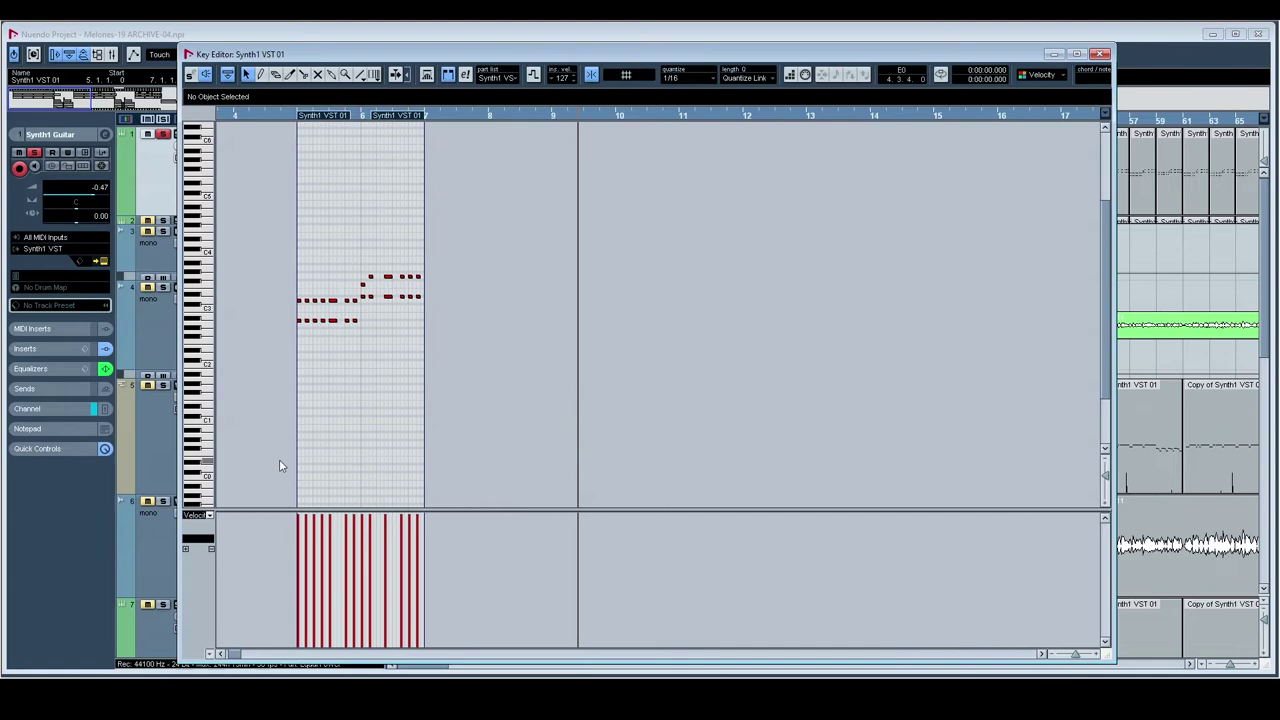
double_click(189, 54)
left_click(102, 261)
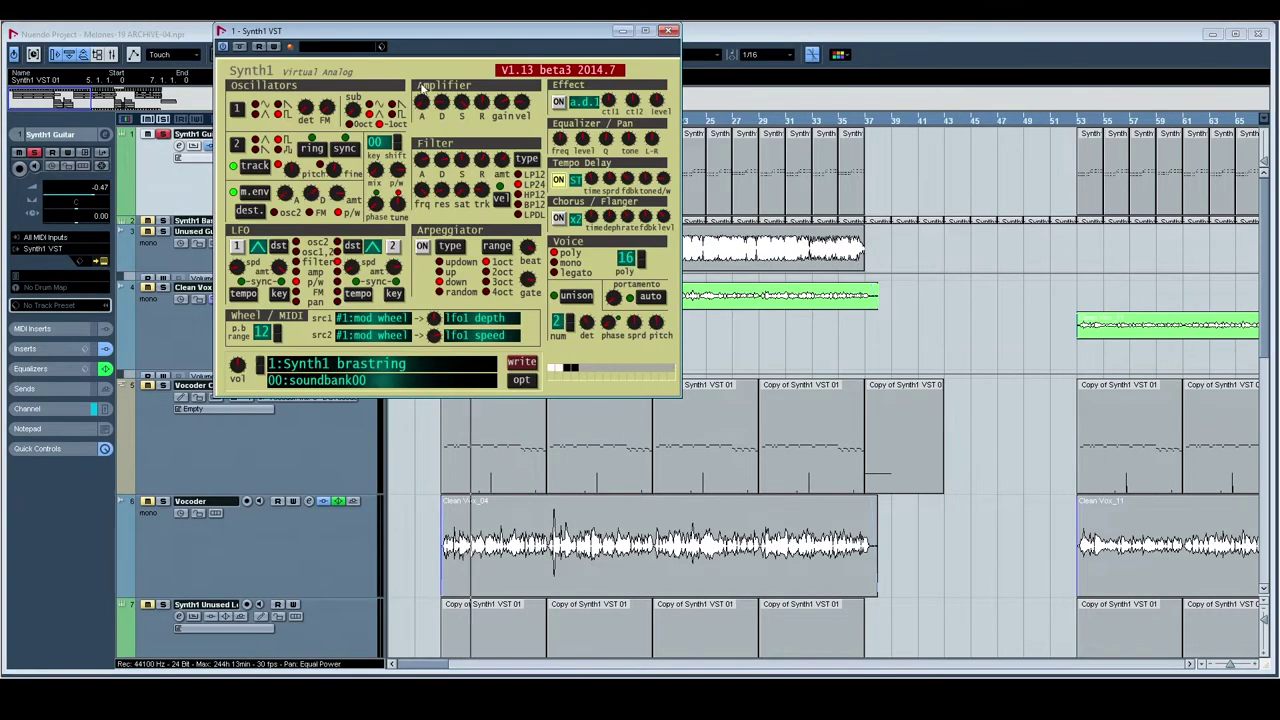
left_click(668, 31)
left_click(104, 134)
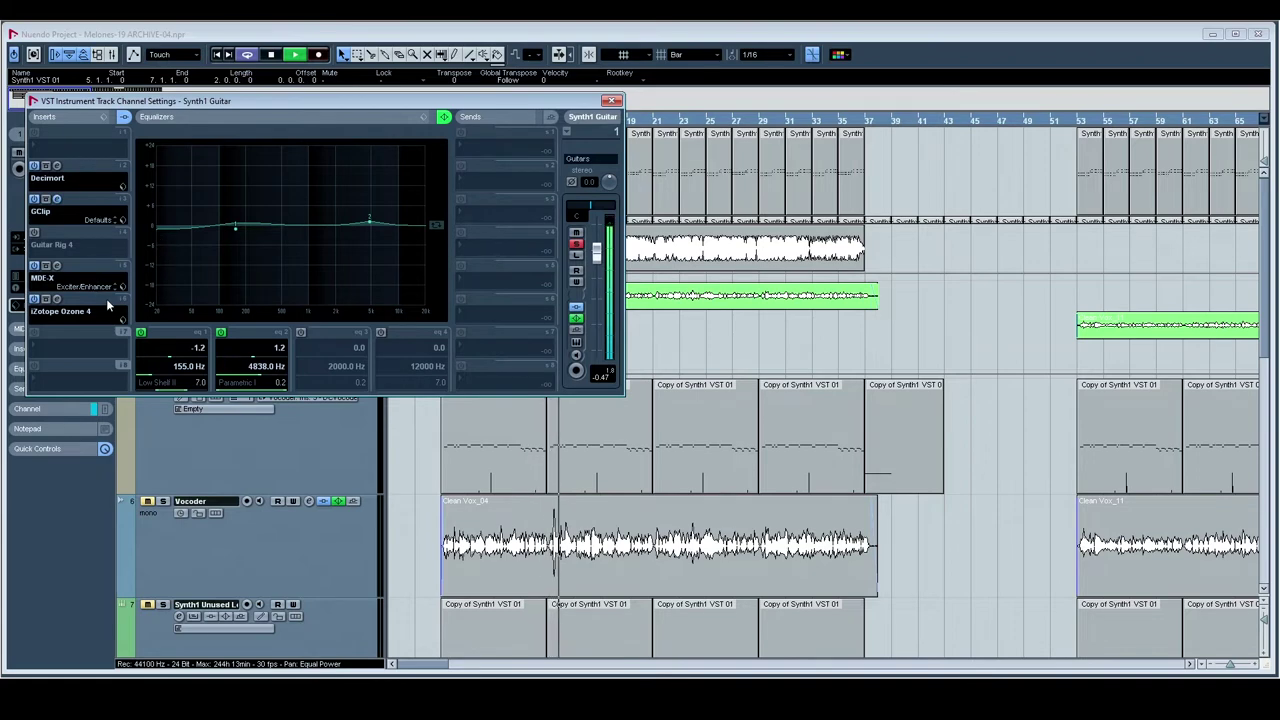
Step: Close the Synth1 Guitar channel settings and make the Synth1 Bass track taller
left_click(611, 101)
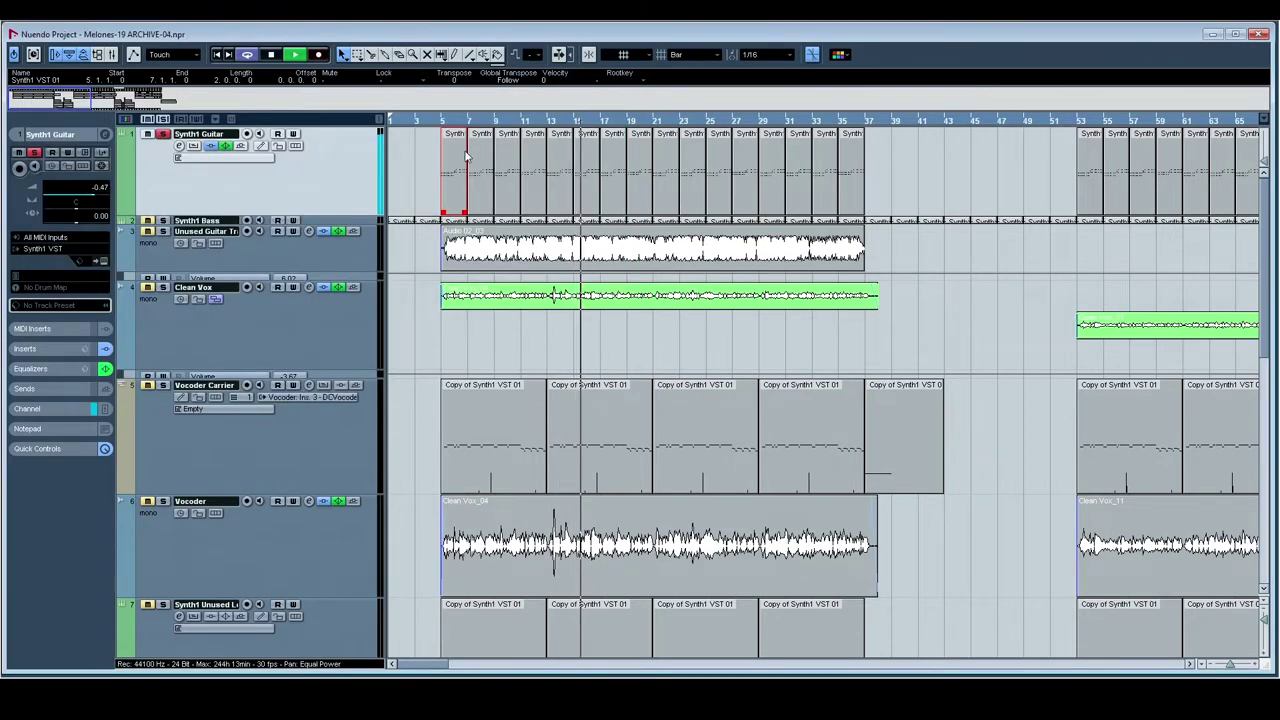
left_click(160, 222)
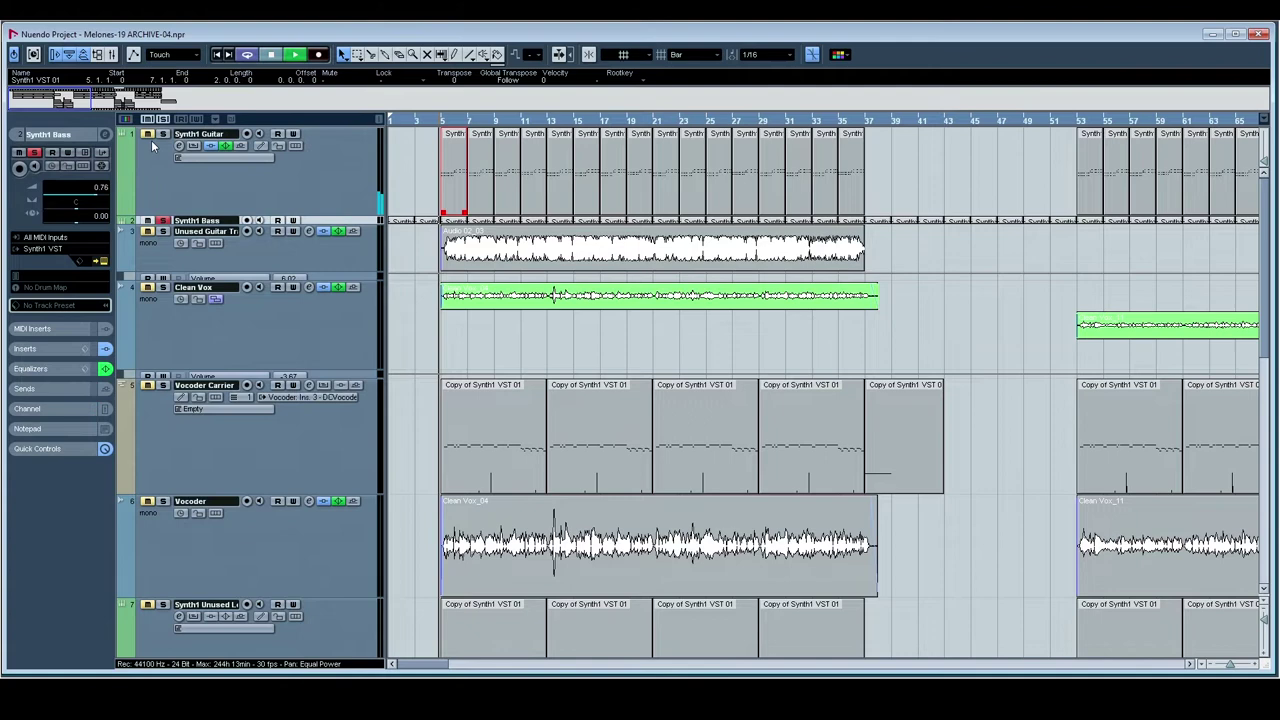
left_click_drag(238, 227, 240, 265)
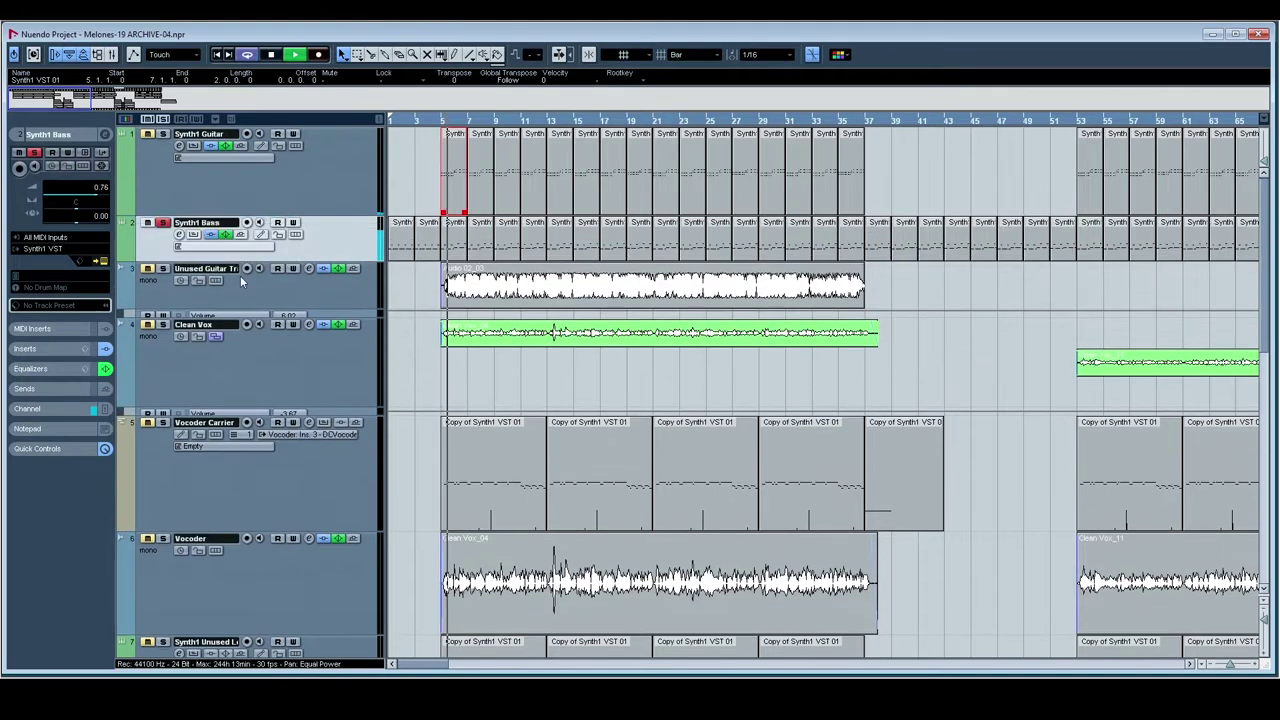
left_click(127, 135)
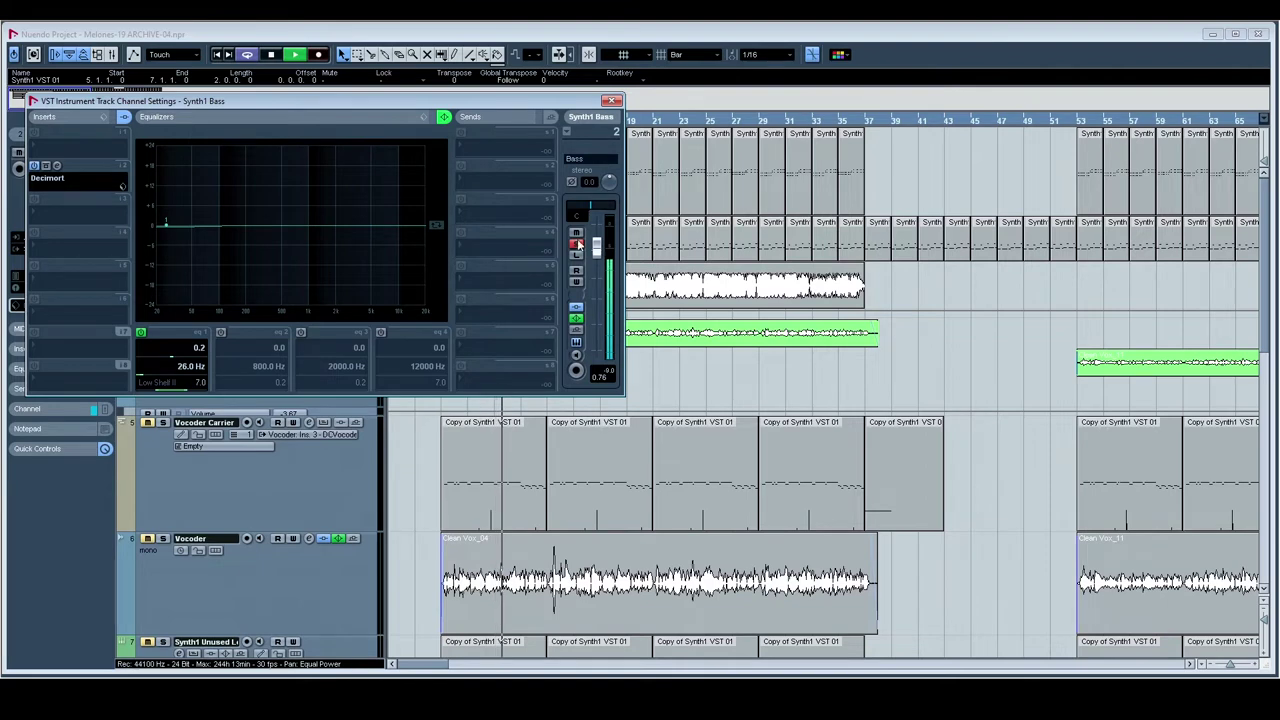
left_click(578, 343)
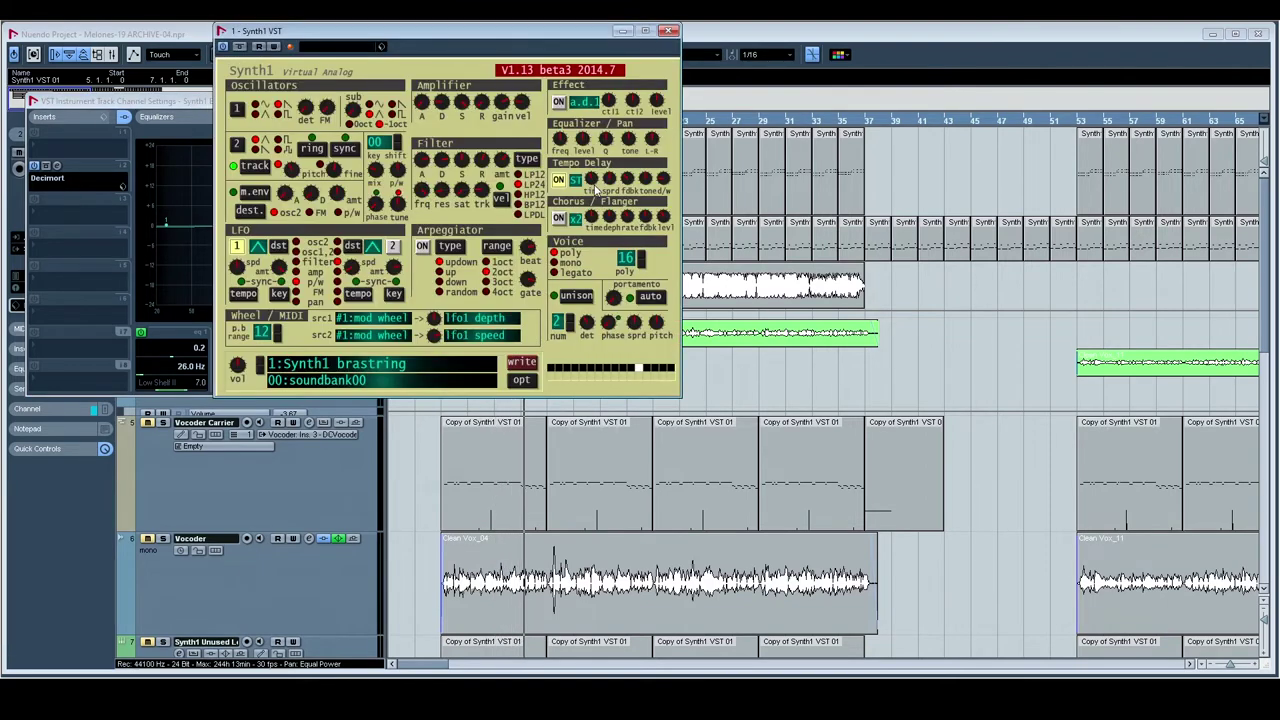
left_click(668, 30)
left_click(611, 101)
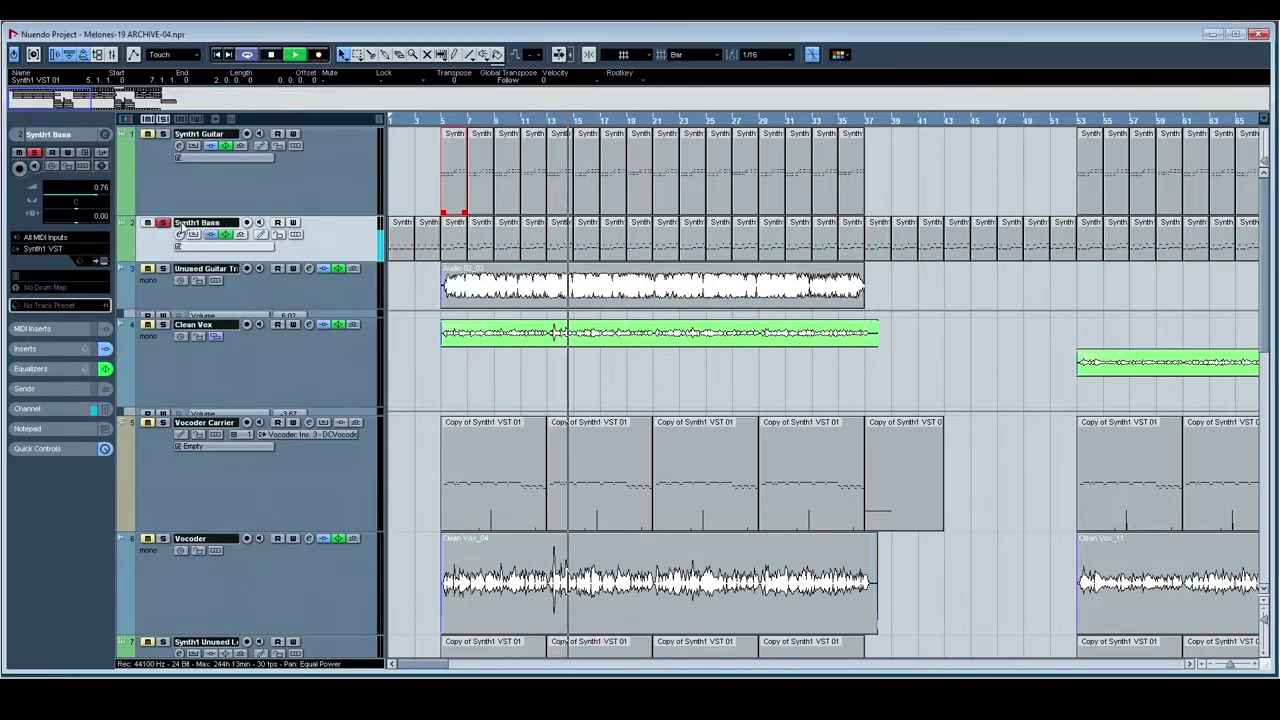
left_click(162, 155)
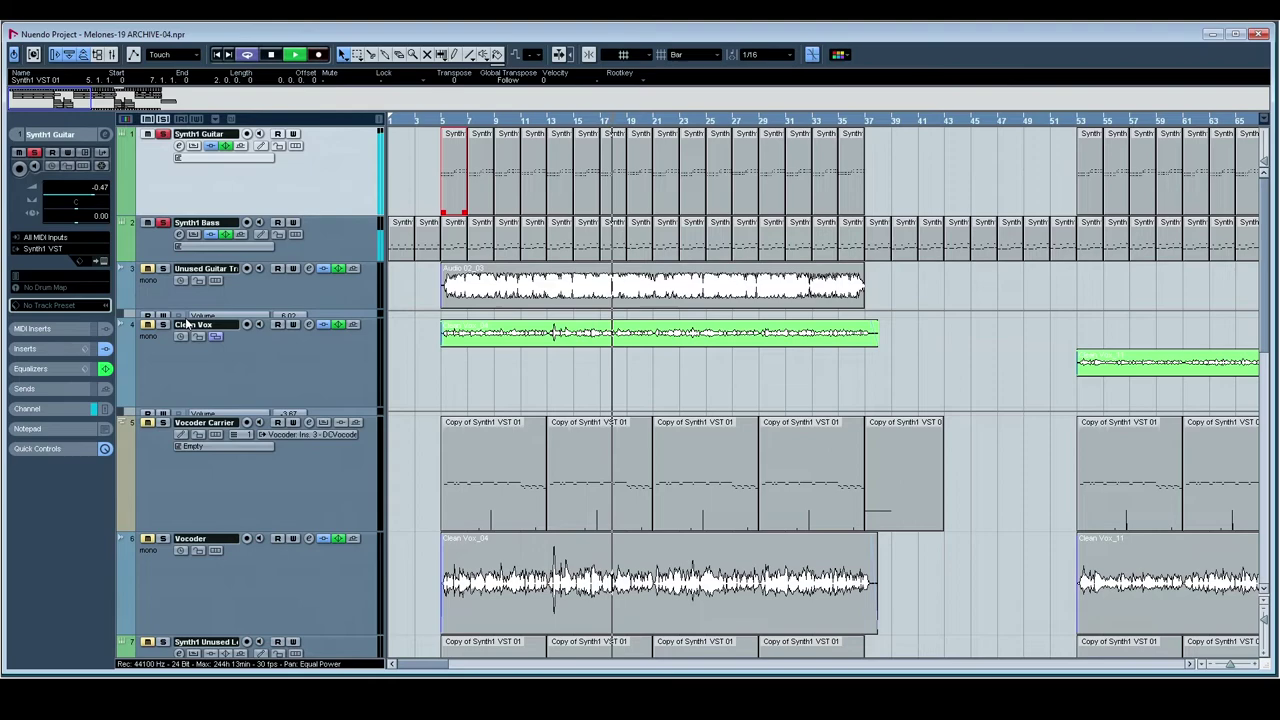
Step: Scroll down to the RM IV 01 drum track, select it and solo it
scroll(654, 280, "down", 10)
scroll(654, 280, "up", 10)
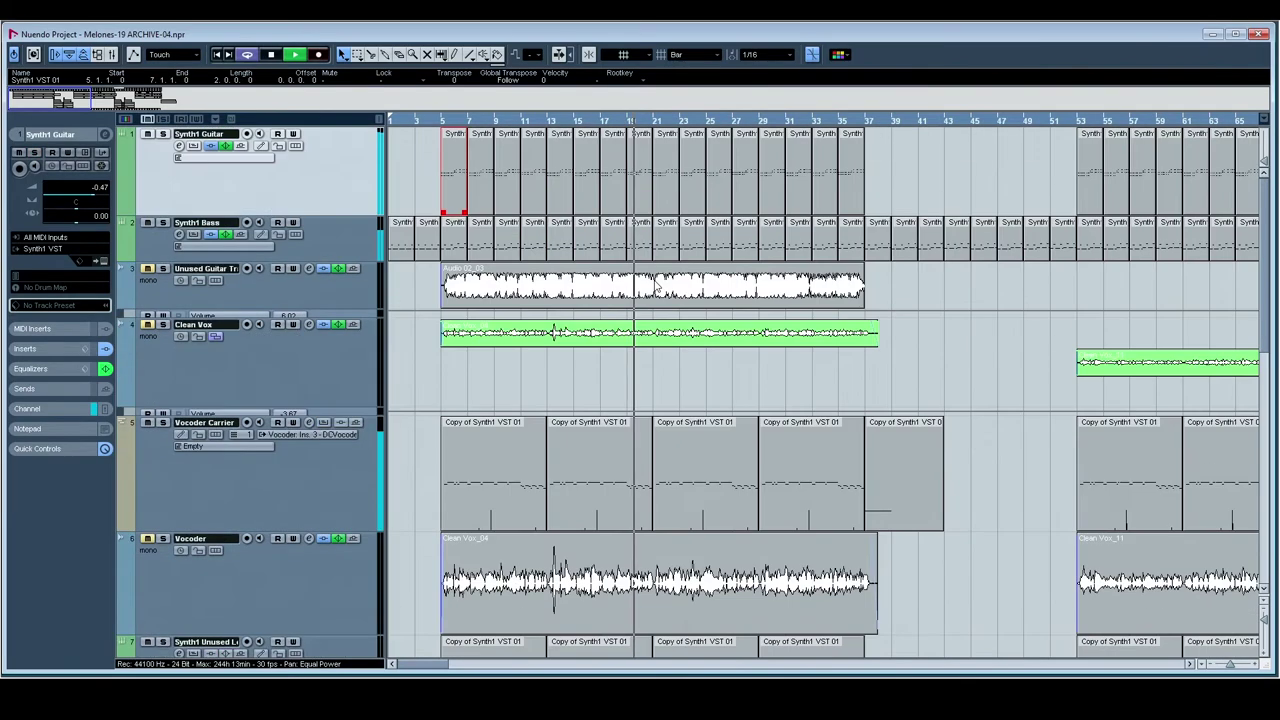
scroll(654, 280, "down", 10)
left_click(178, 453)
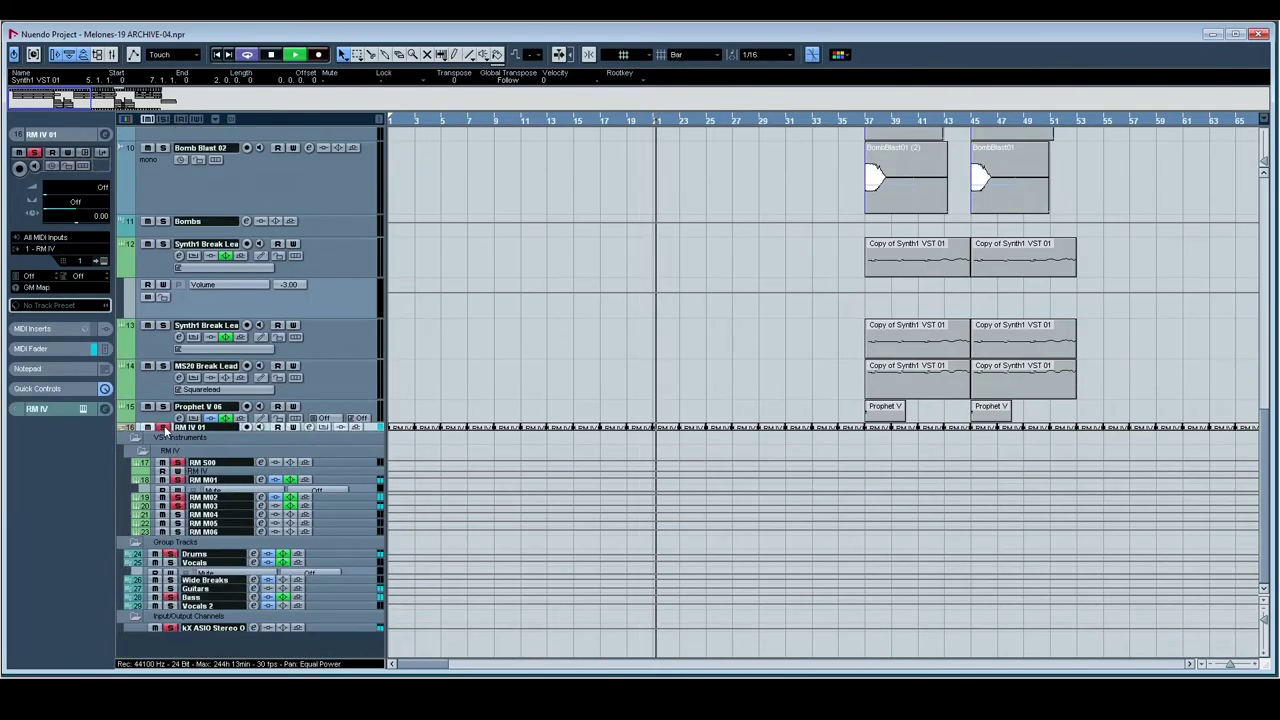
left_click(33, 152)
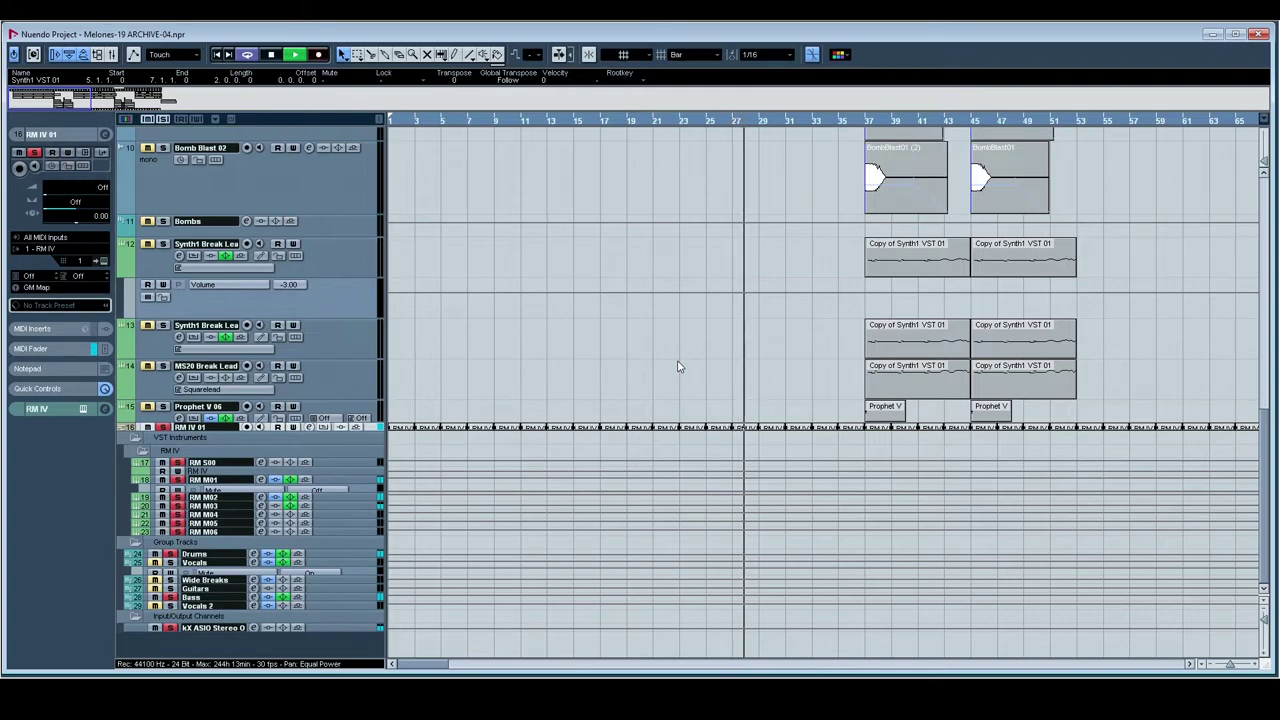
Step: Scroll back to the top tracks and restart playback near bar 5
scroll(677, 367, "up", 5)
scroll(677, 367, "up", 3)
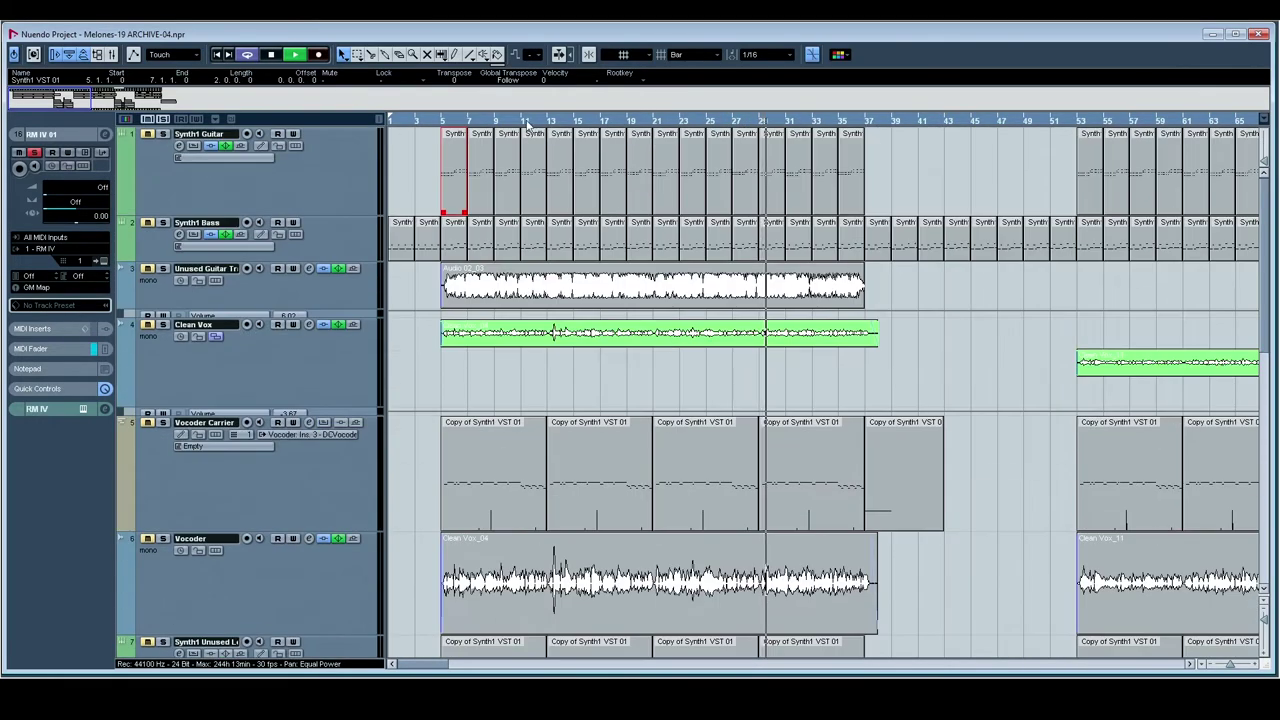
left_click(434, 125)
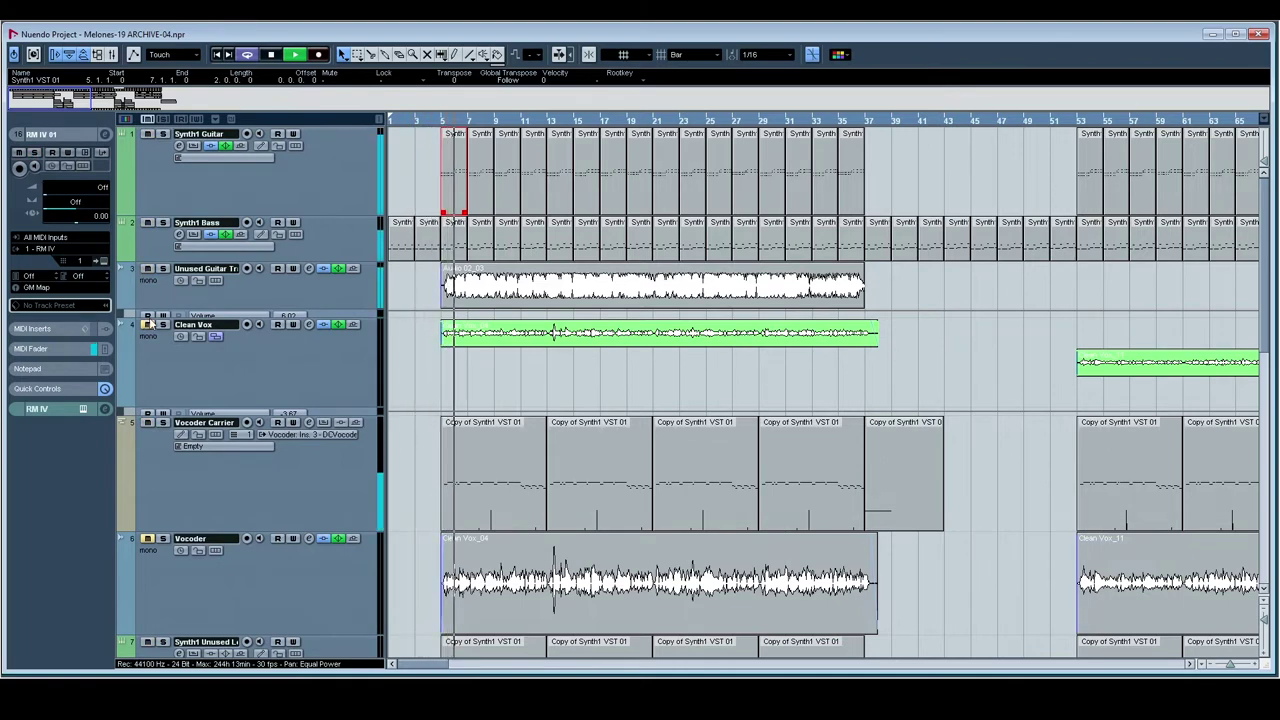
Step: Solo the Unused Guitar Track for about ten seconds, then turn its solo off
left_click(163, 269)
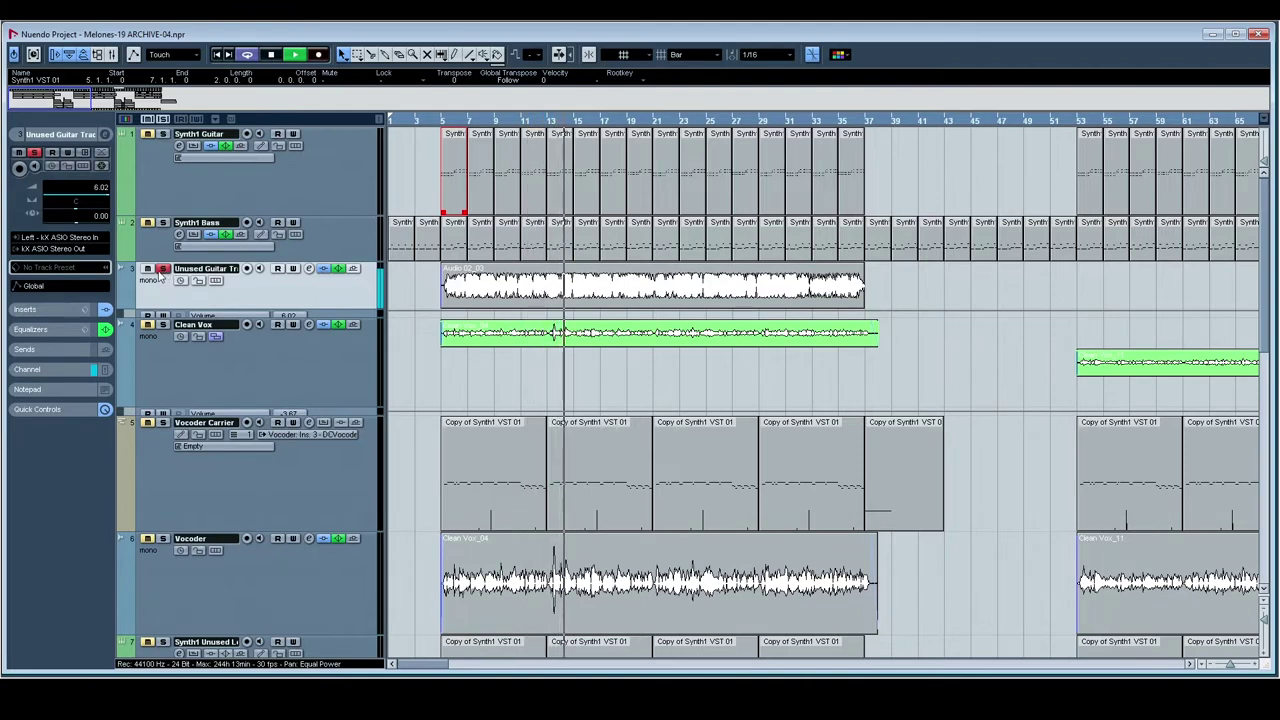
left_click(162, 270)
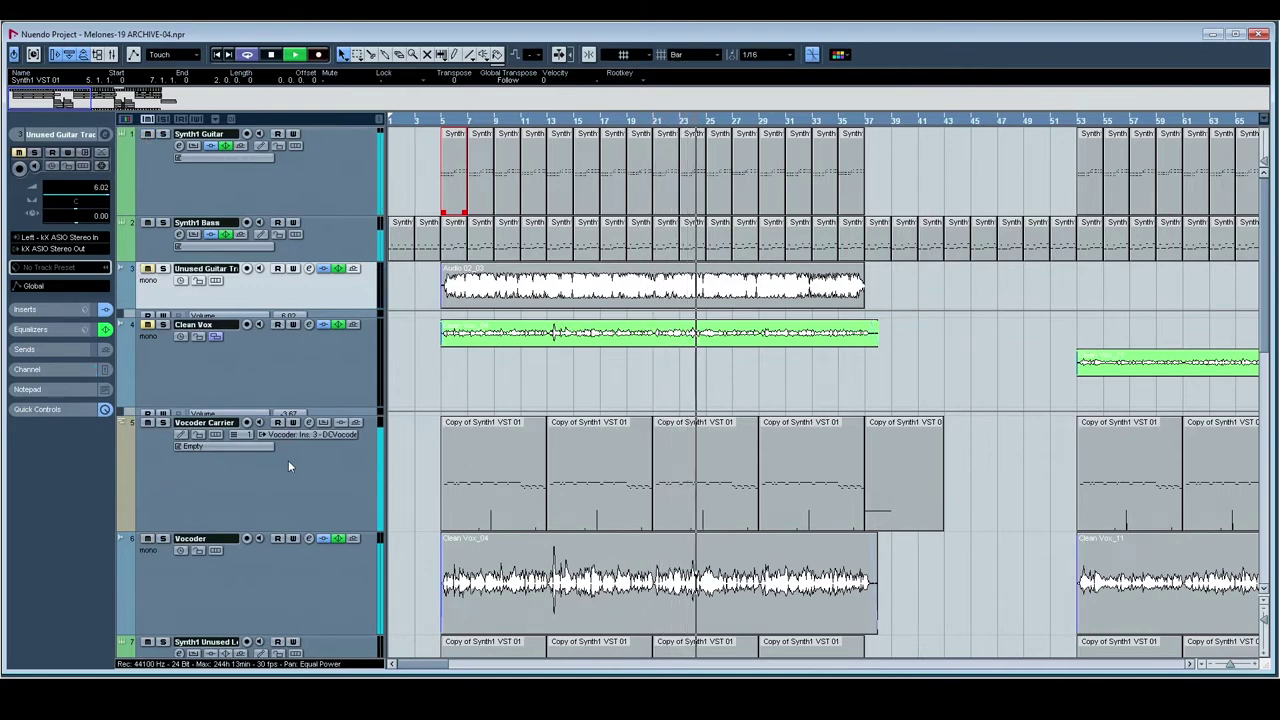
Step: Restart playback from bar 1 and select the Clean Vox_04 event on the Vocoder track
scroll(483, 370, "down", 2)
scroll(483, 370, "down", 4)
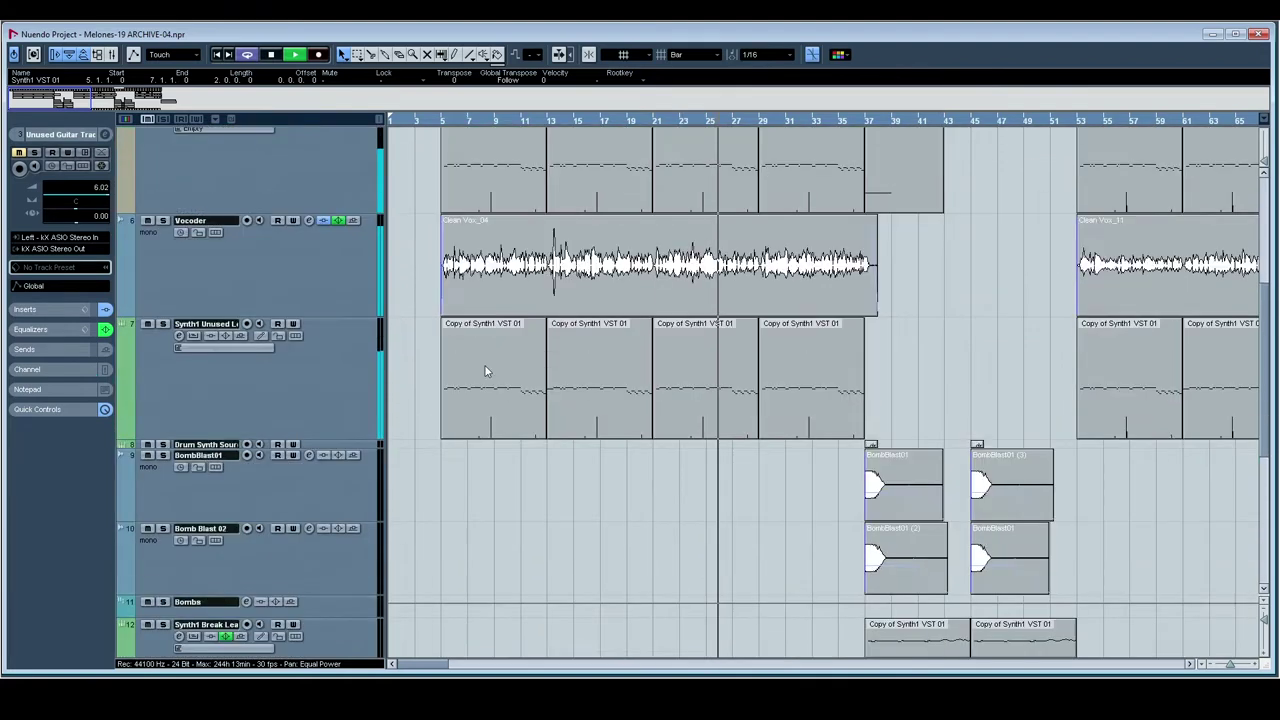
key("space")
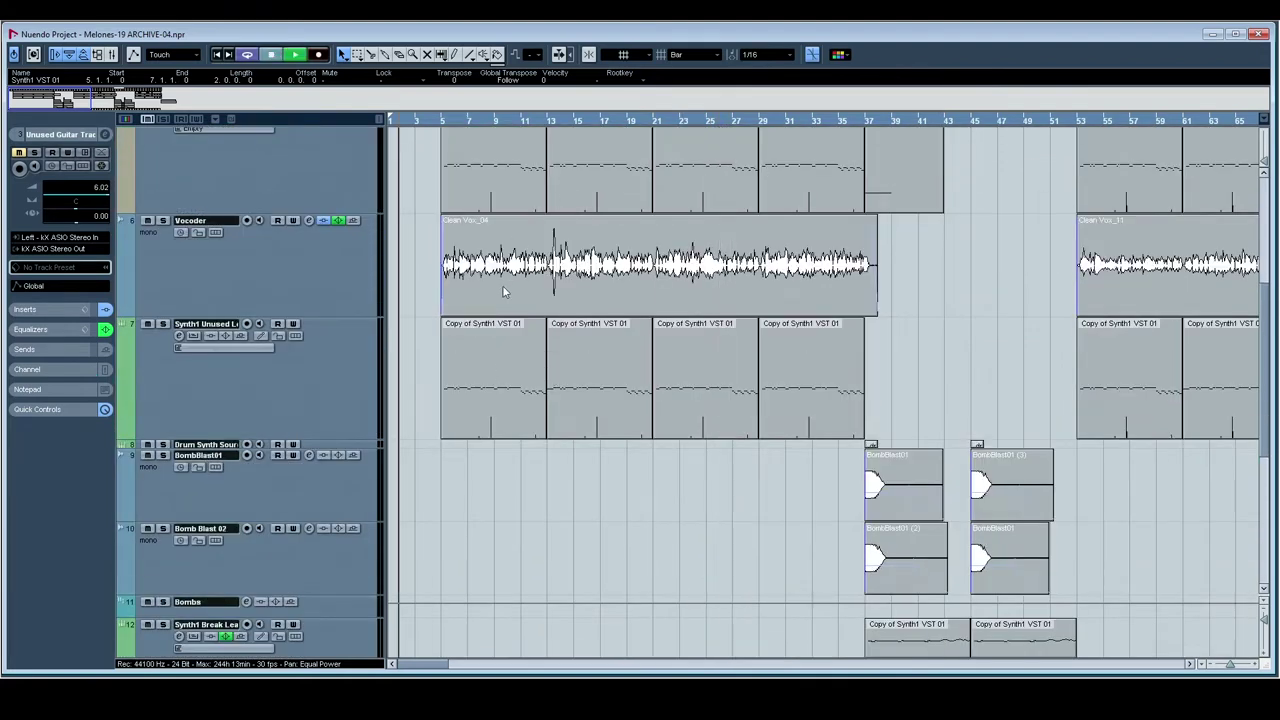
key("space")
scroll(741, 422, "up", 6)
scroll(668, 336, "down", 5)
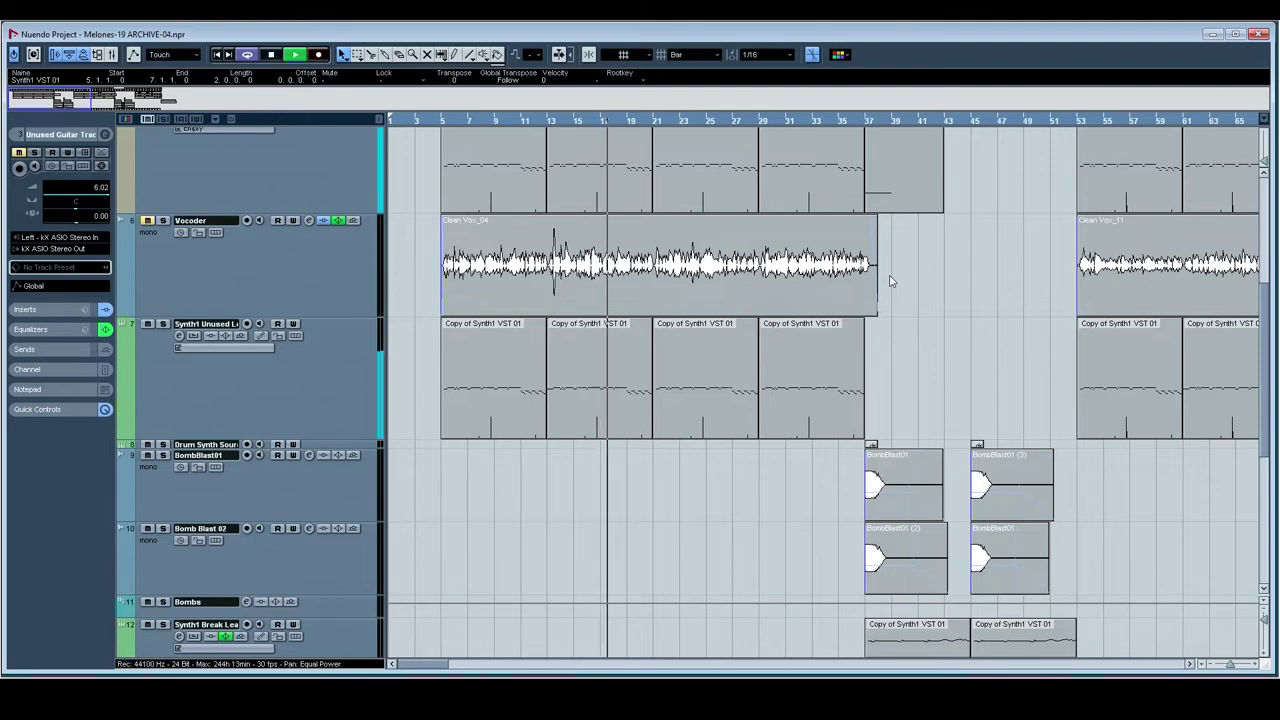
left_click(870, 307)
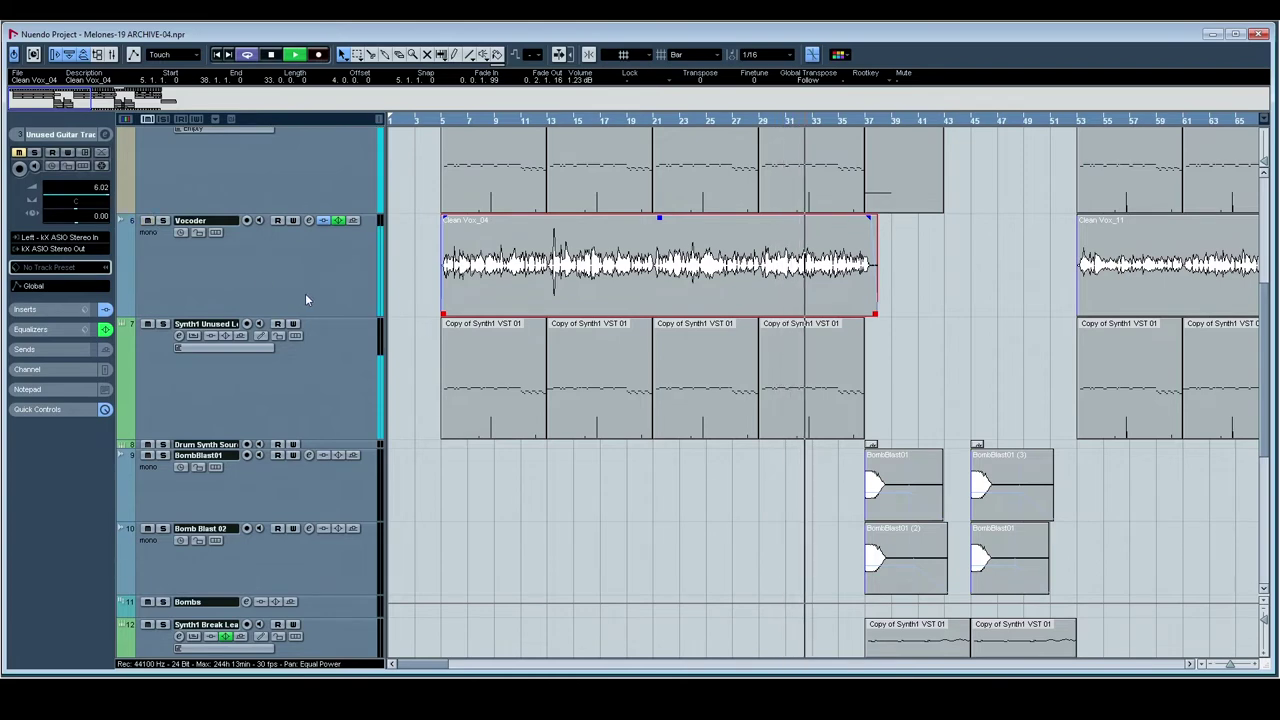
Step: Scroll the Project window to the BombBlast, Break Lead and RM IV tracks during playback
scroll(692, 322, "left", 3)
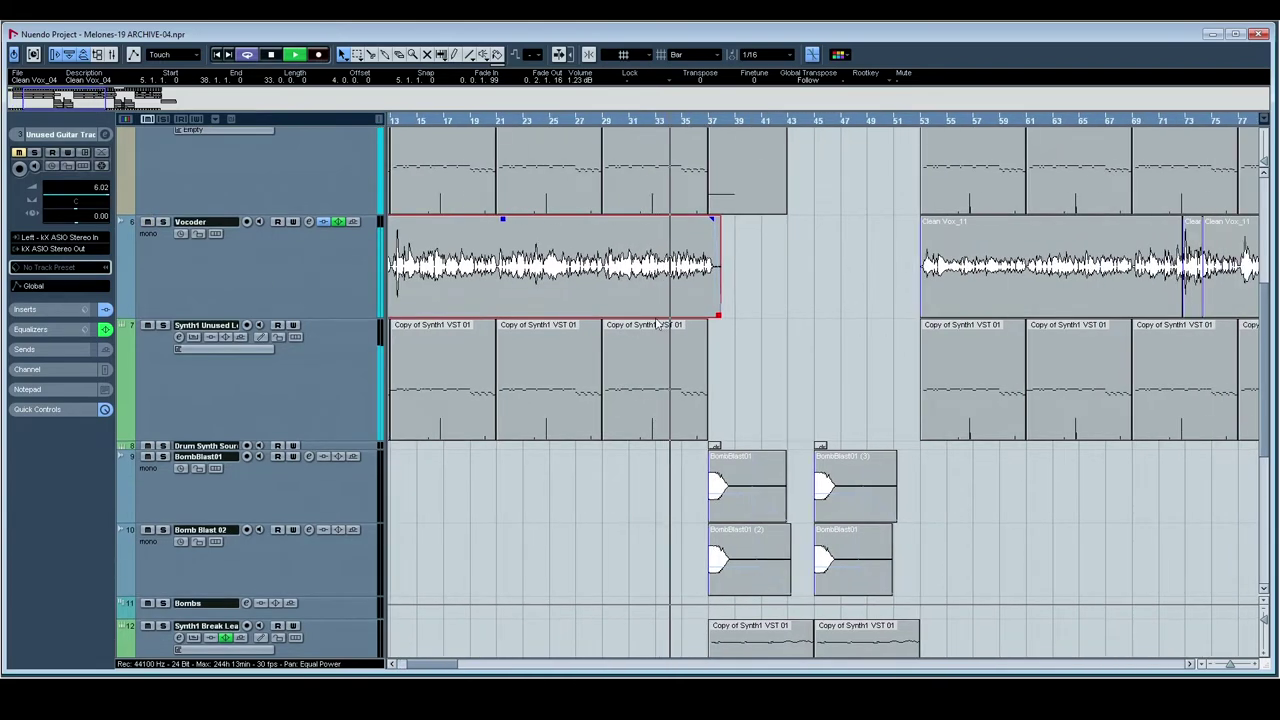
scroll(657, 320, "up", 3)
scroll(657, 322, "down", 5)
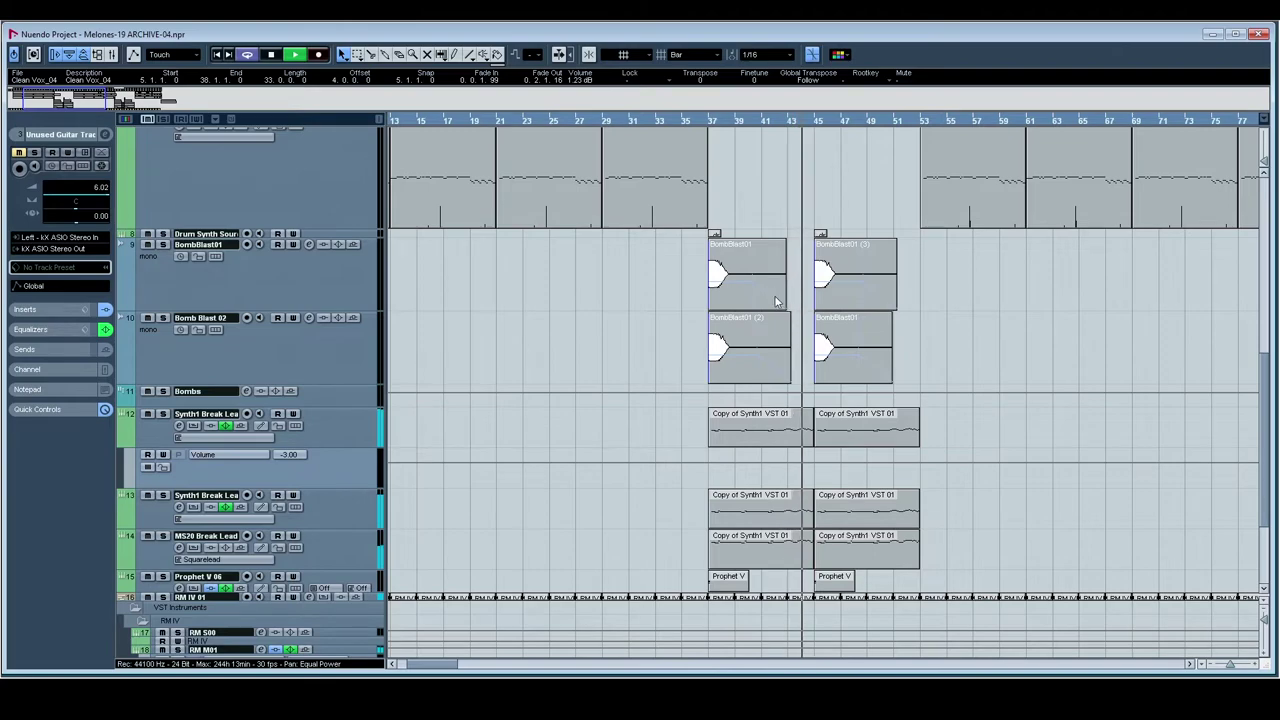
Step: Relocate playback to bar 35 and solo both Synth1 Break Lead tracks plus MS20 Break Lead
scroll(752, 283, "up", 2)
scroll(501, 262, "down", 4)
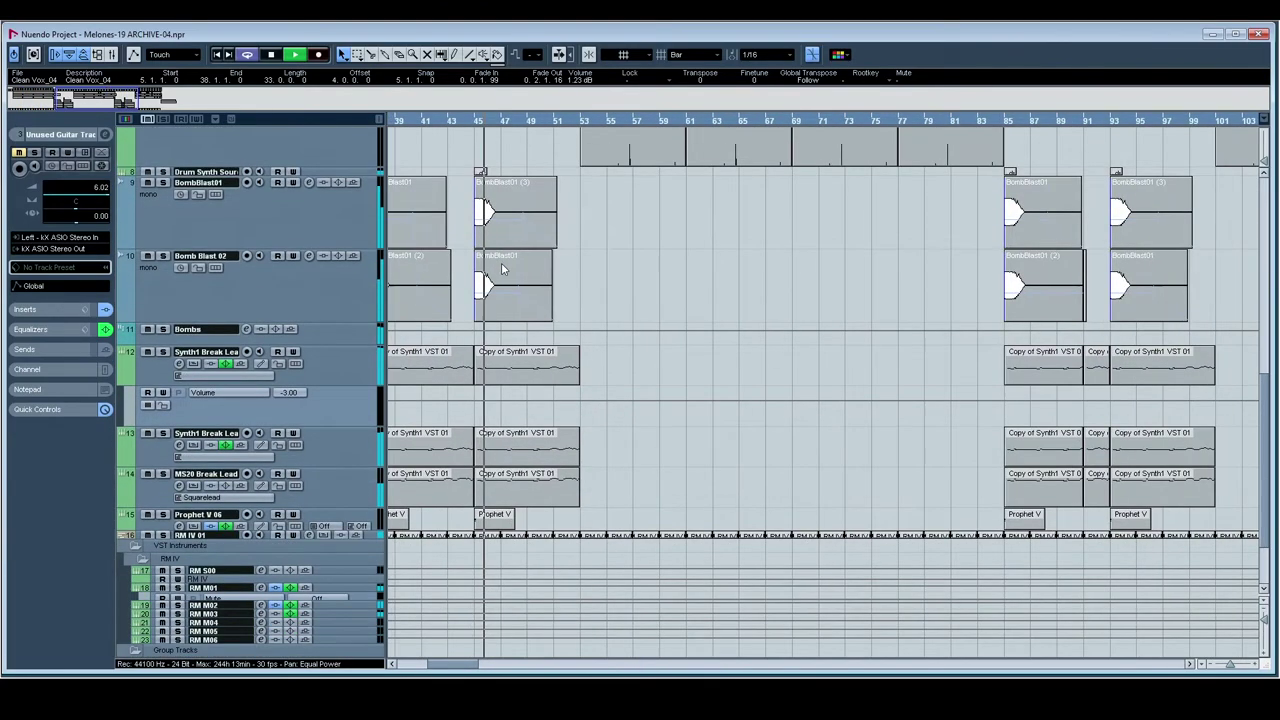
scroll(501, 262, "right", 3)
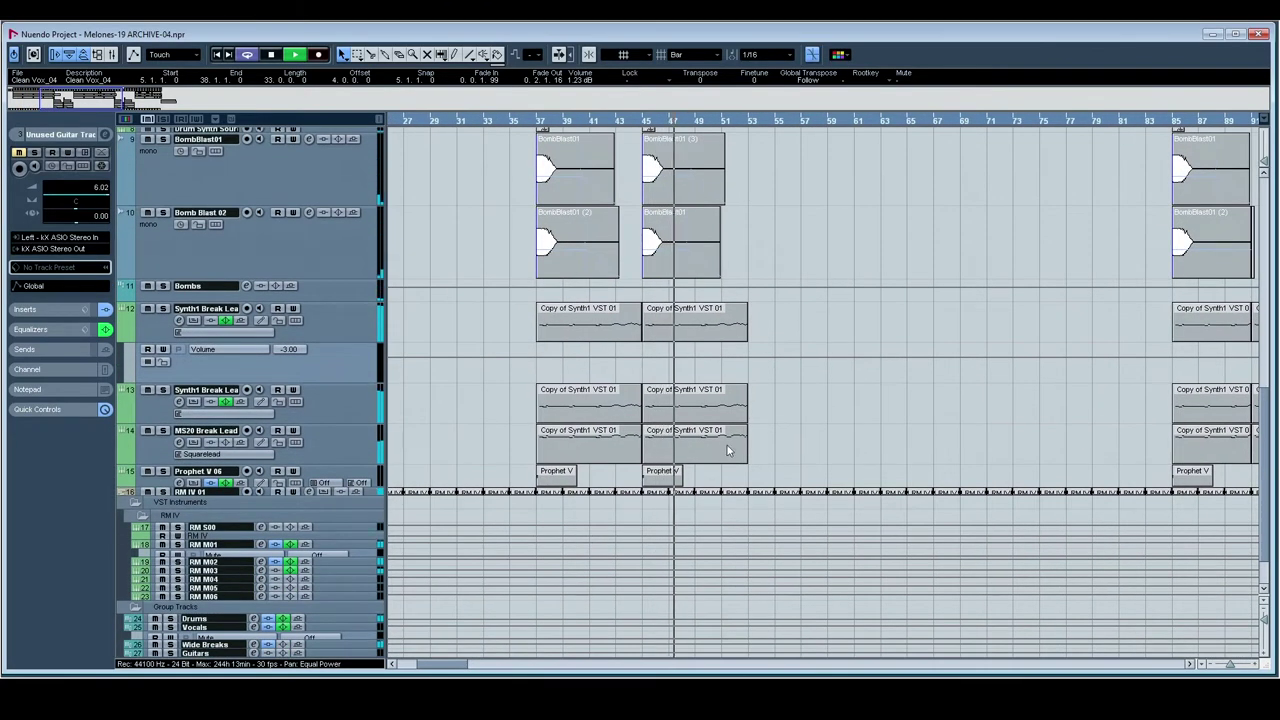
left_click(520, 130)
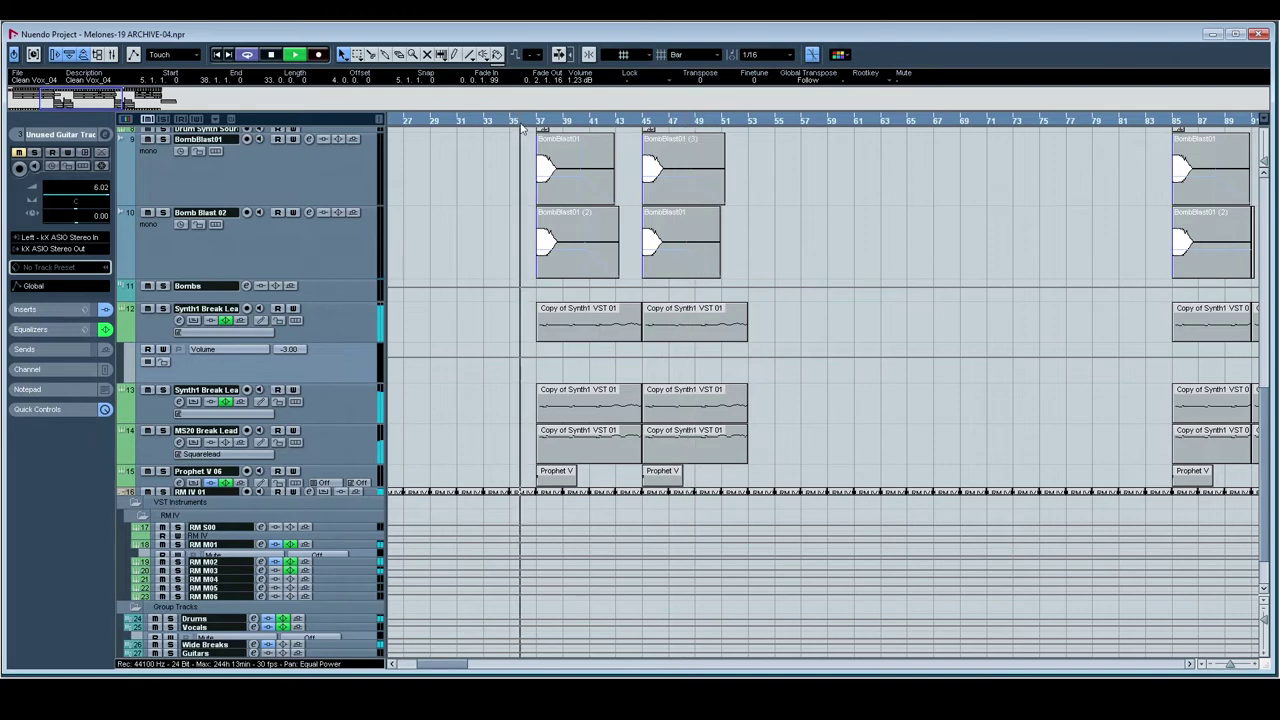
left_click(163, 308)
left_click(163, 389)
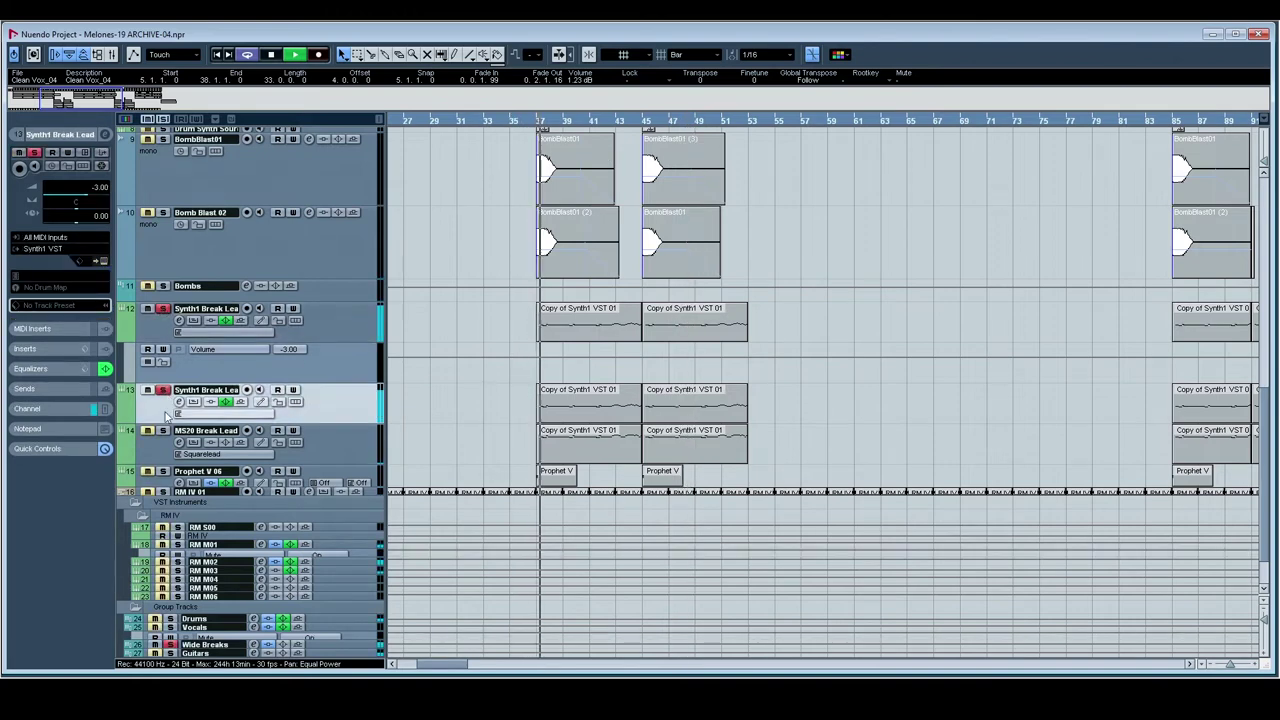
left_click(163, 430)
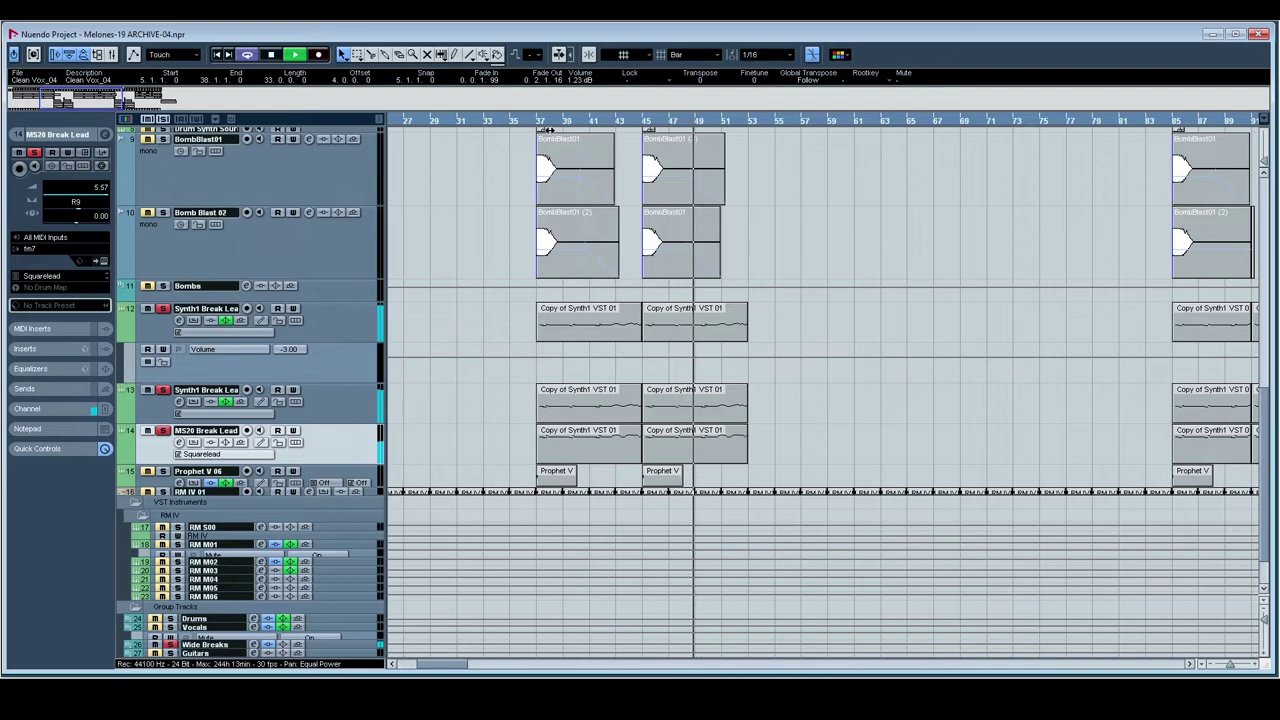
Step: Scroll to the top, solo Synth1 Guitar and Synth1 Bass, and replay from bar 35
scroll(546, 130, "up", 8)
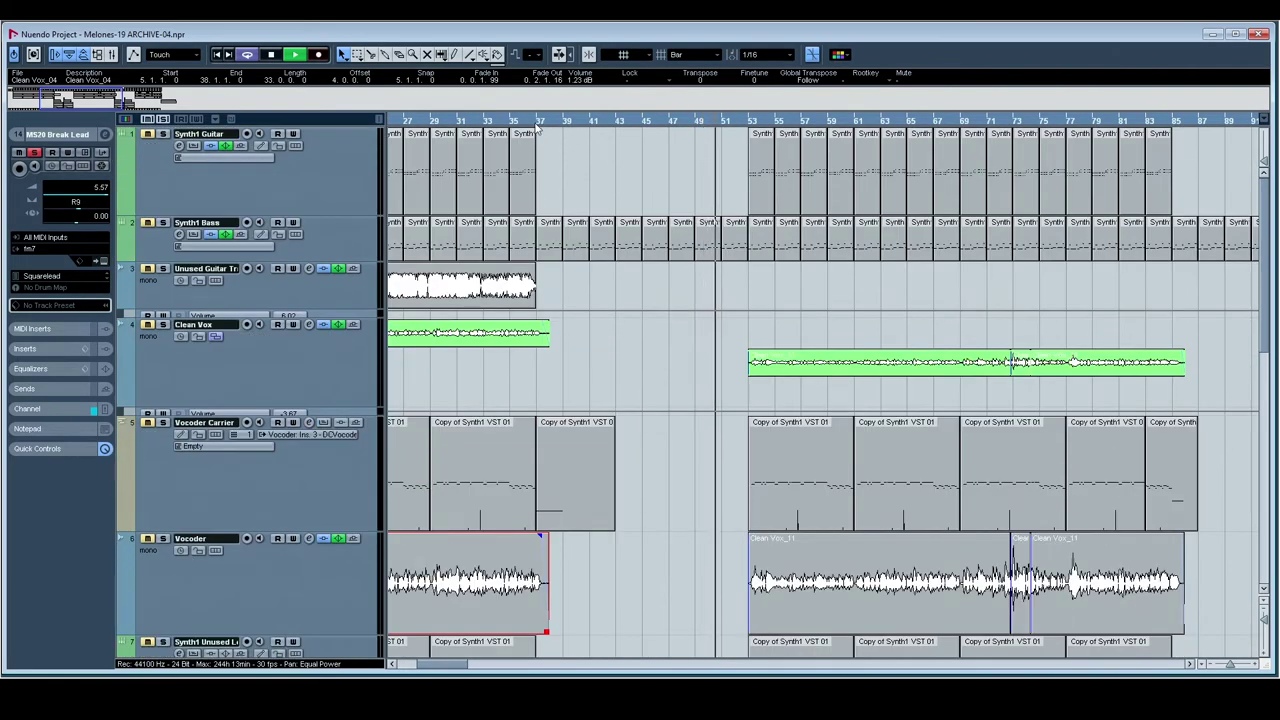
left_click(539, 121)
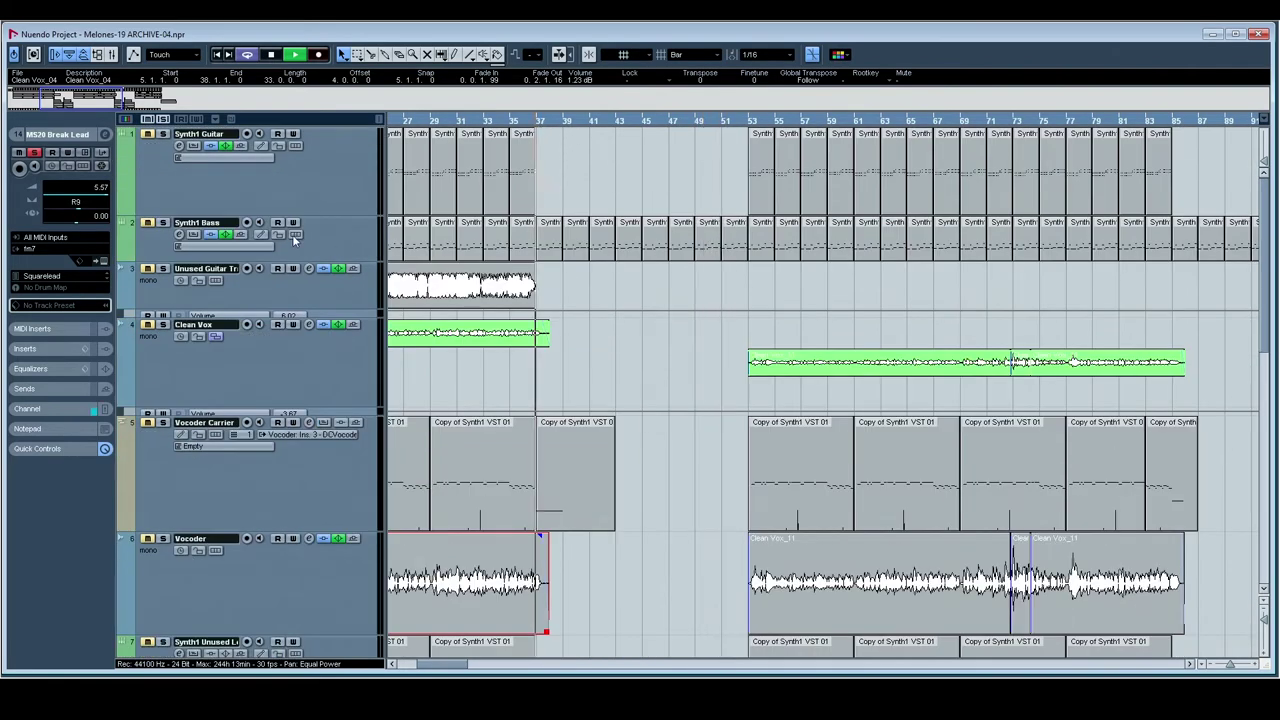
left_click(173, 213)
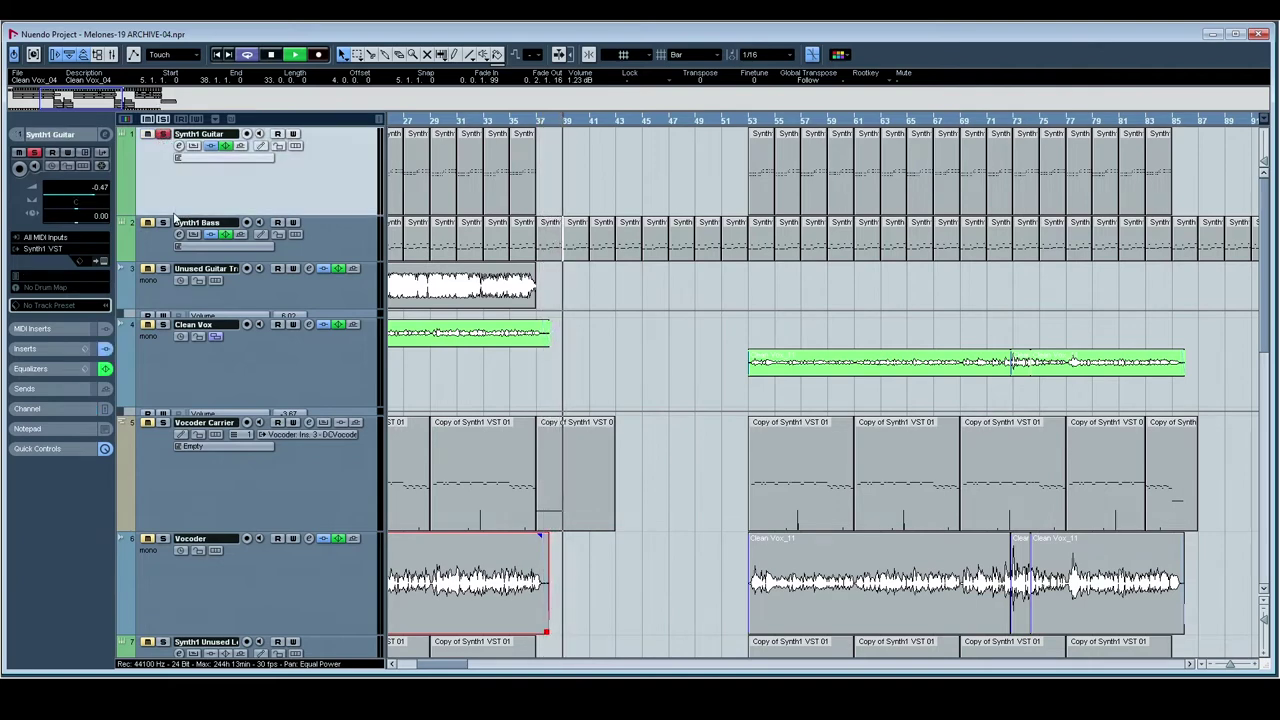
left_click(173, 218)
left_click(506, 121)
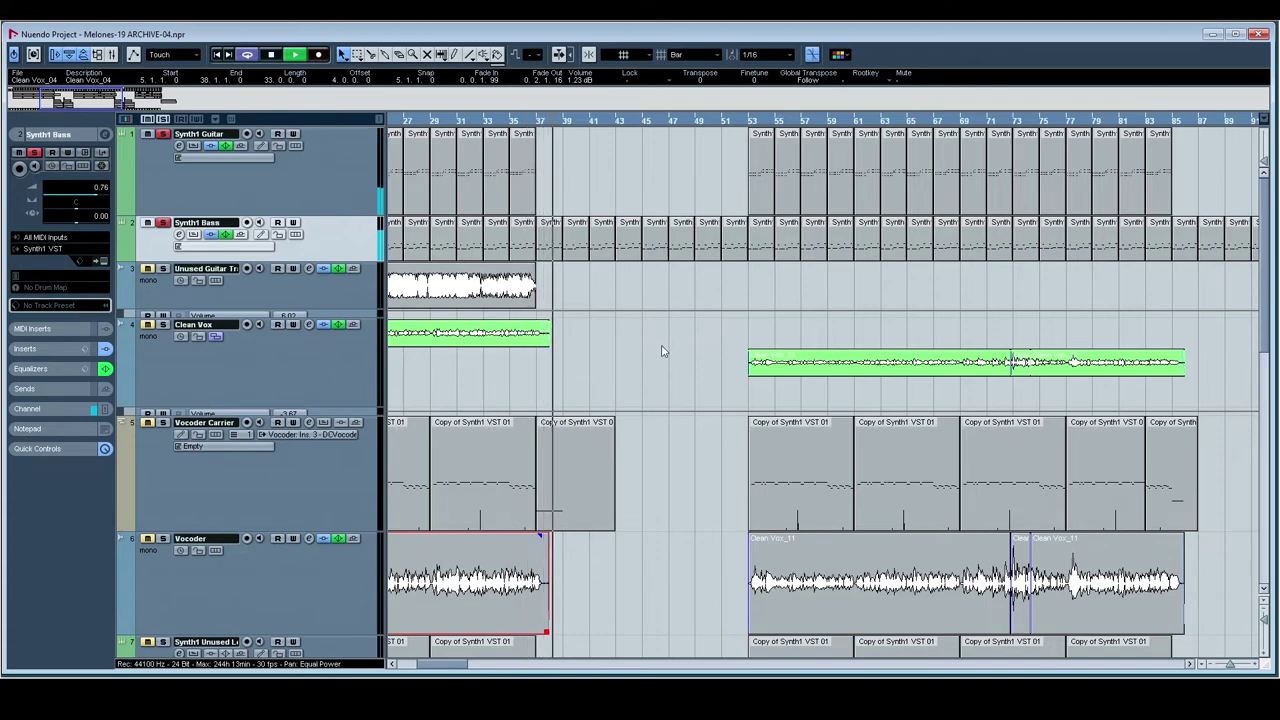
Step: Stop playback, solo BombBlast01 and Bomb Blast 02, and play them on their own
scroll(661, 351, "down", 5)
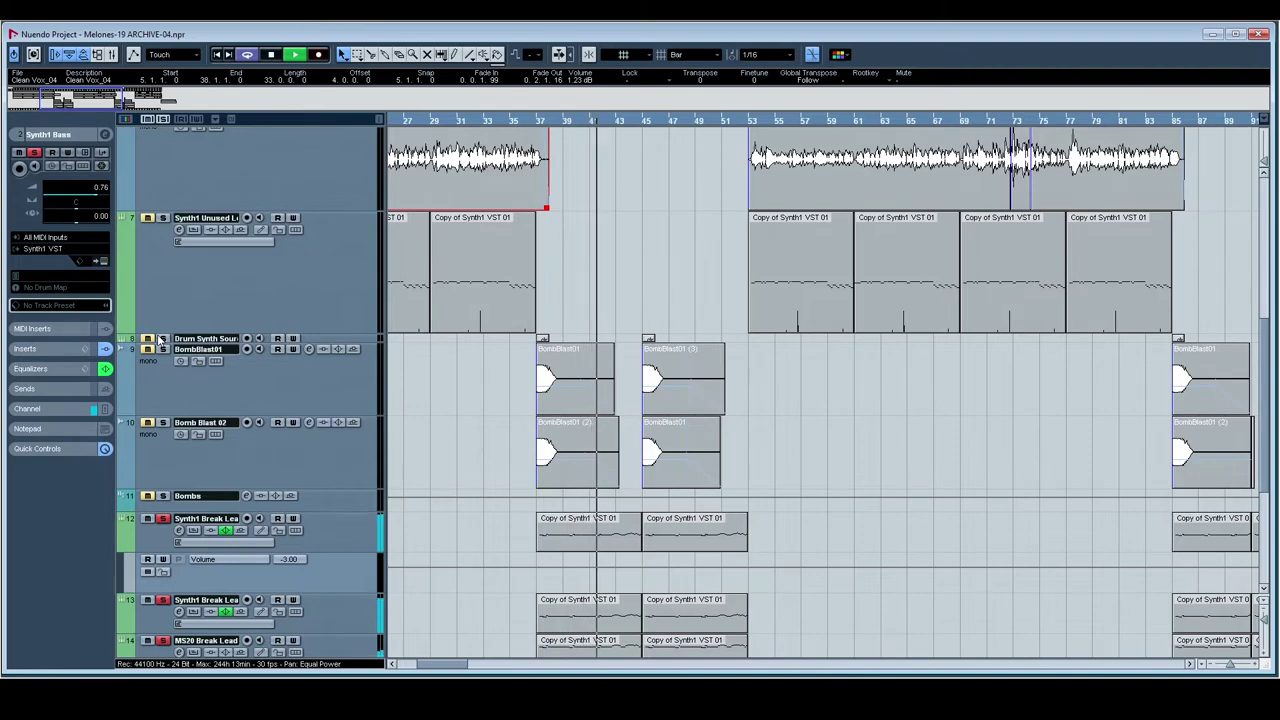
key("space")
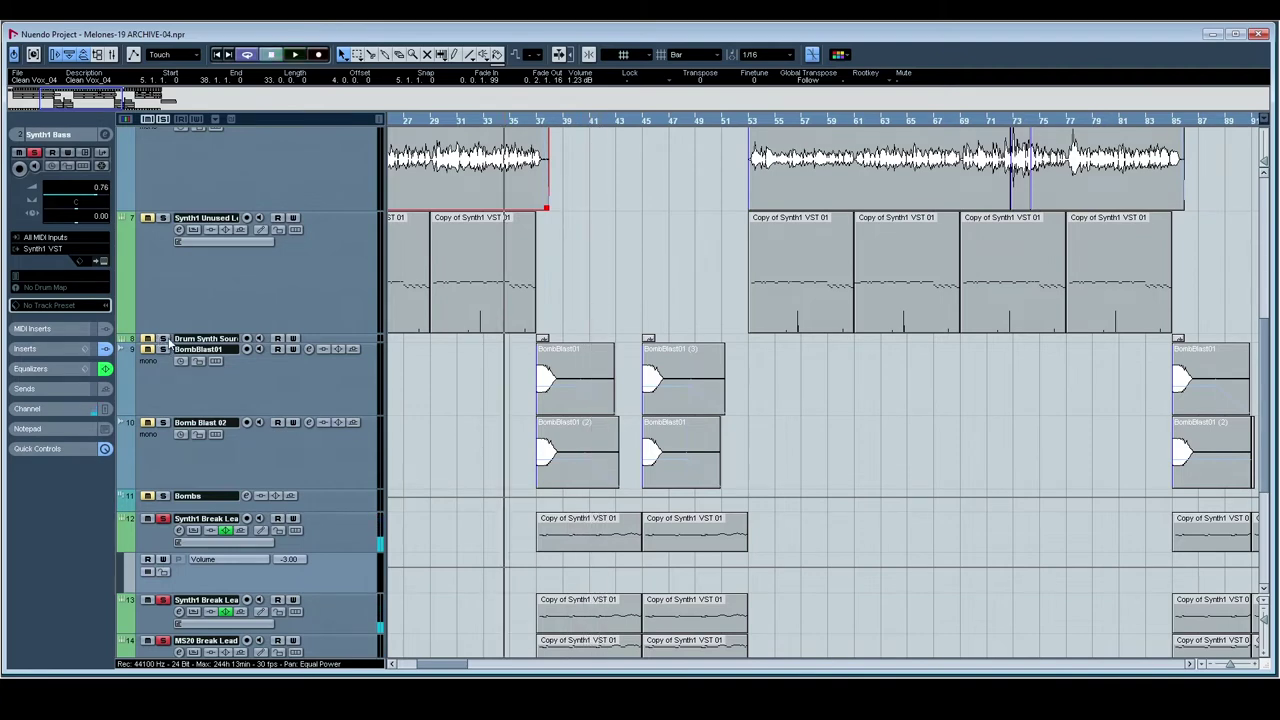
left_click(168, 365)
left_click(168, 422)
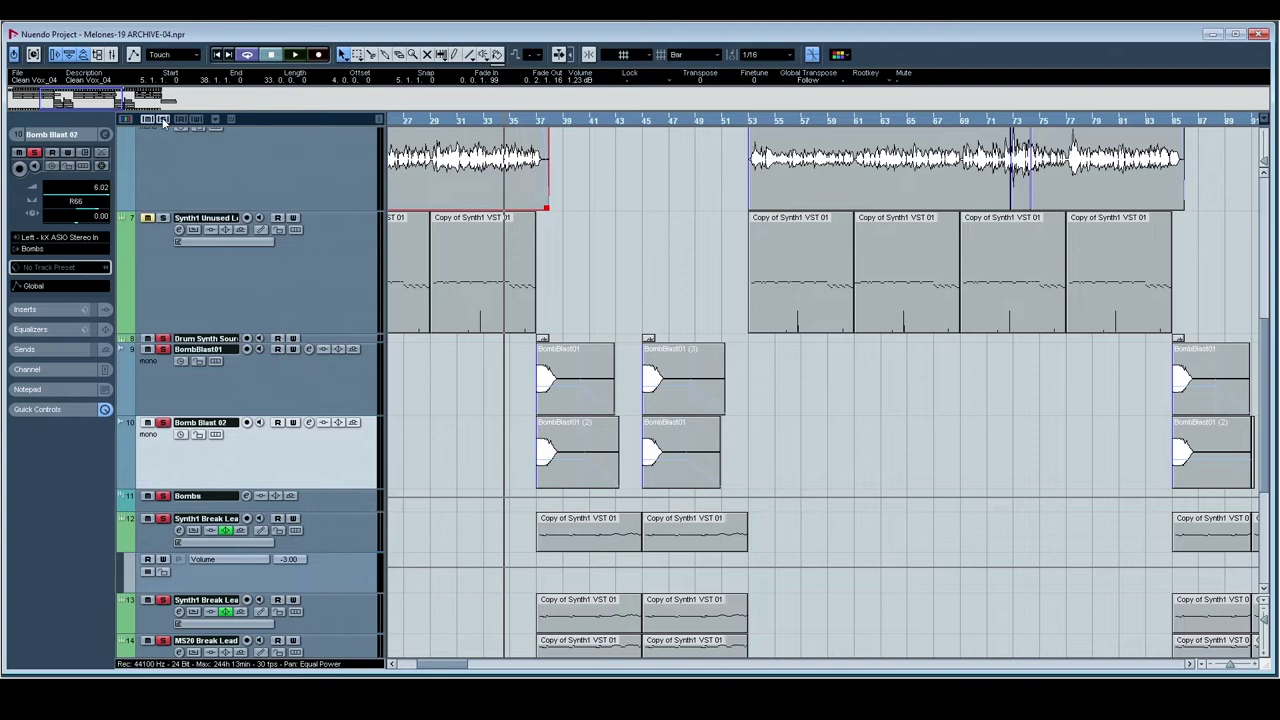
left_click(166, 339)
left_click(185, 352)
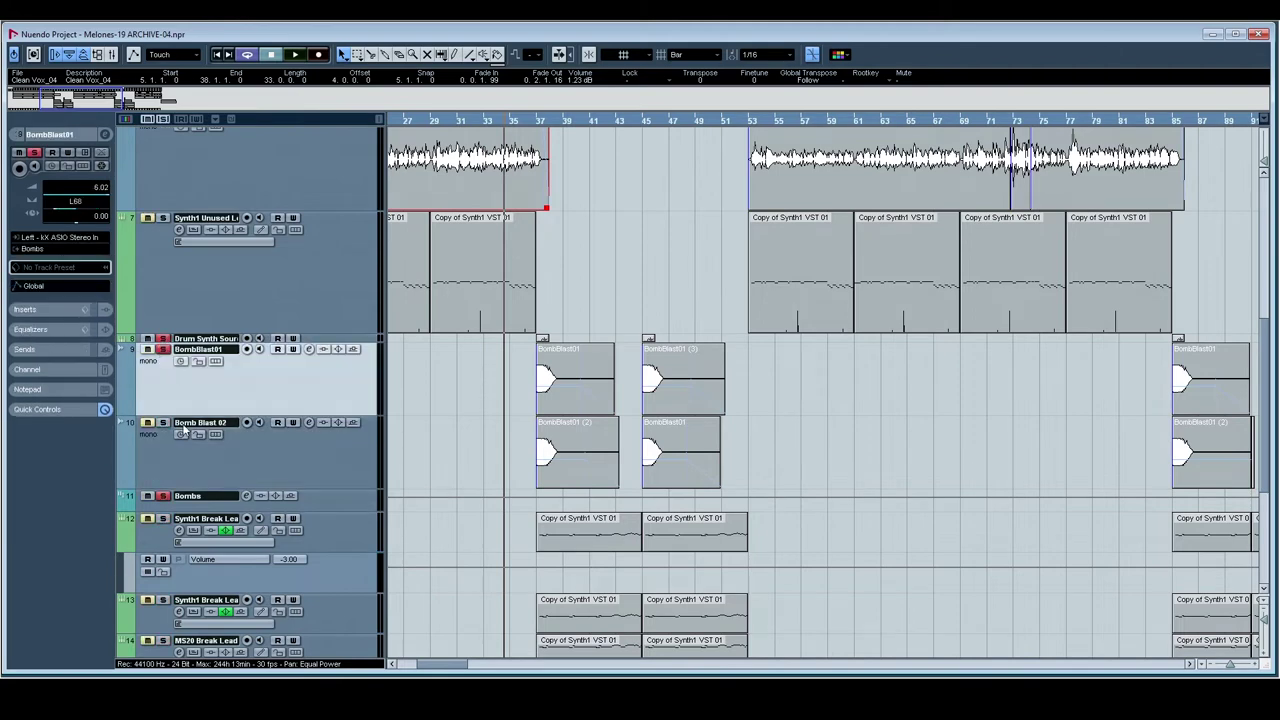
left_click(180, 432)
key("space")
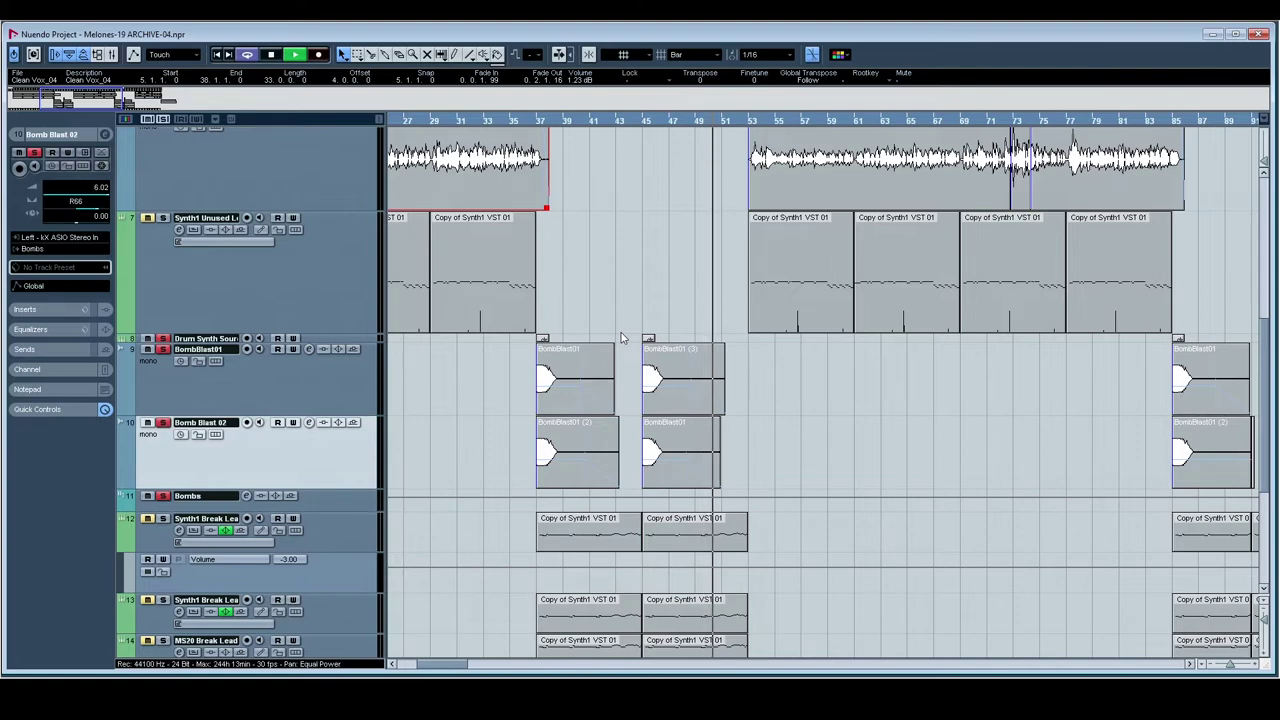
Step: Return to bar 35, deactivate all solos and play the full mix
left_click(520, 122)
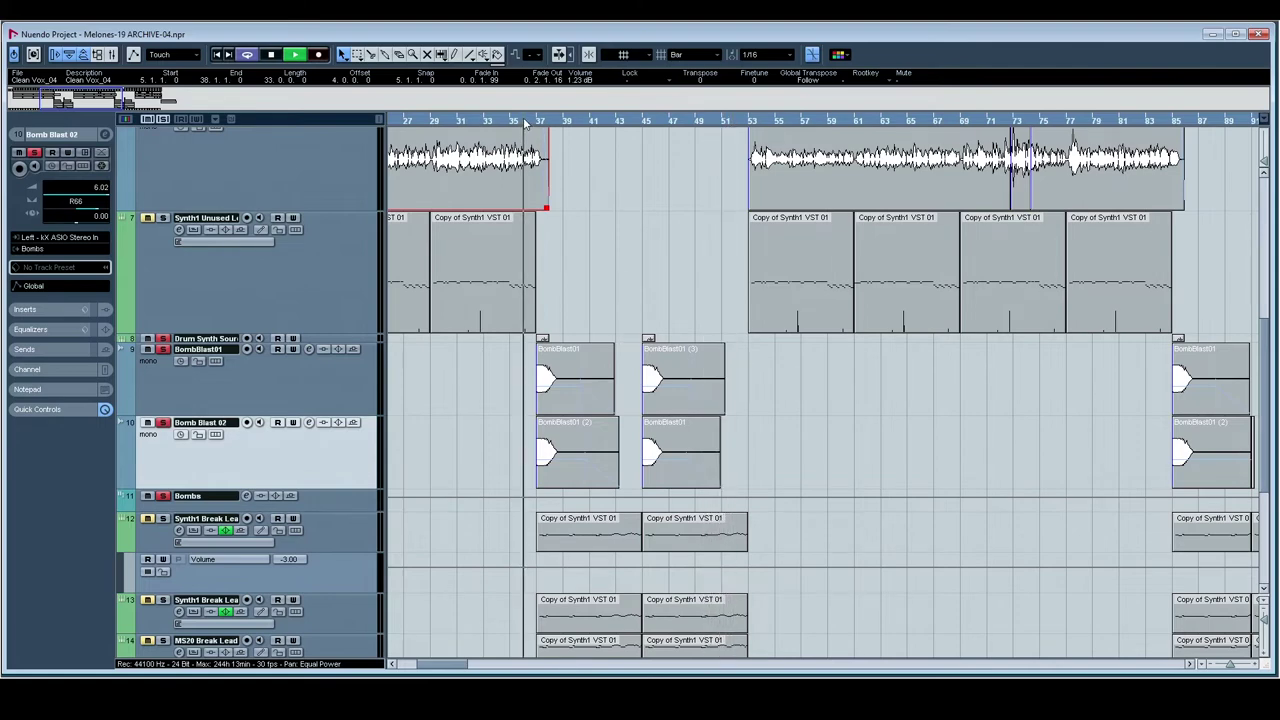
left_click(163, 120)
key("space")
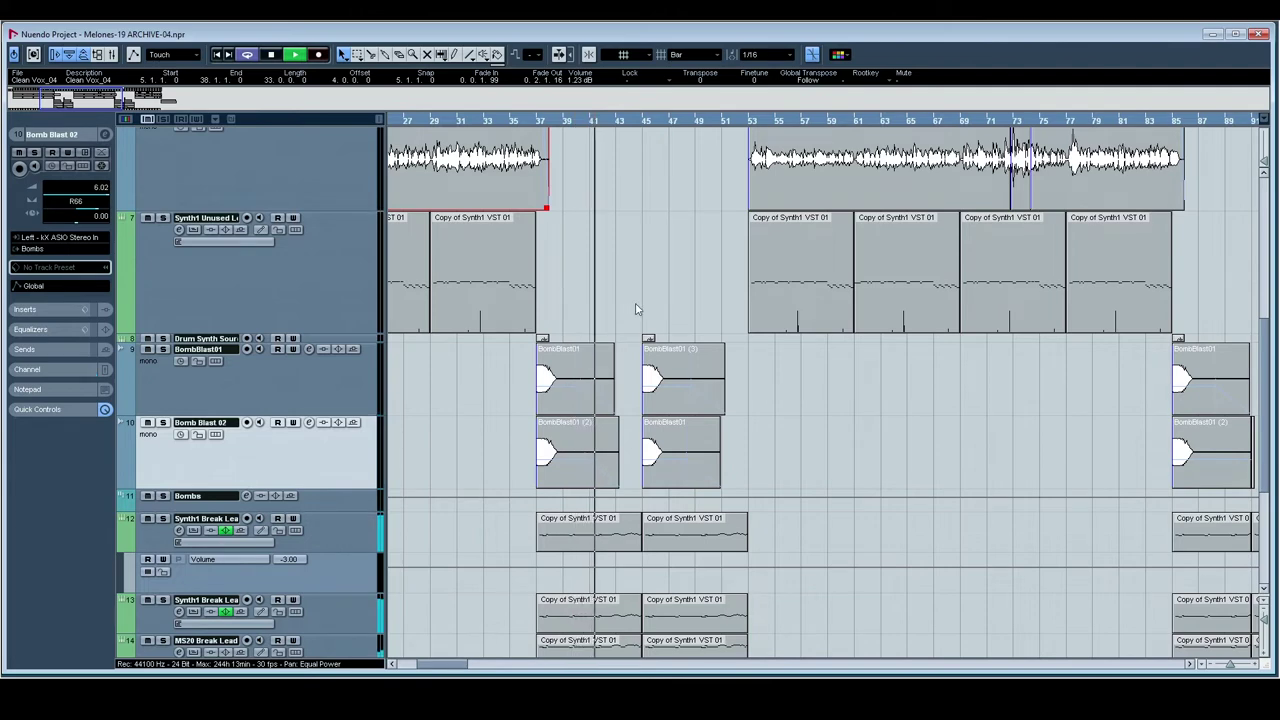
scroll(711, 305, "right", 3)
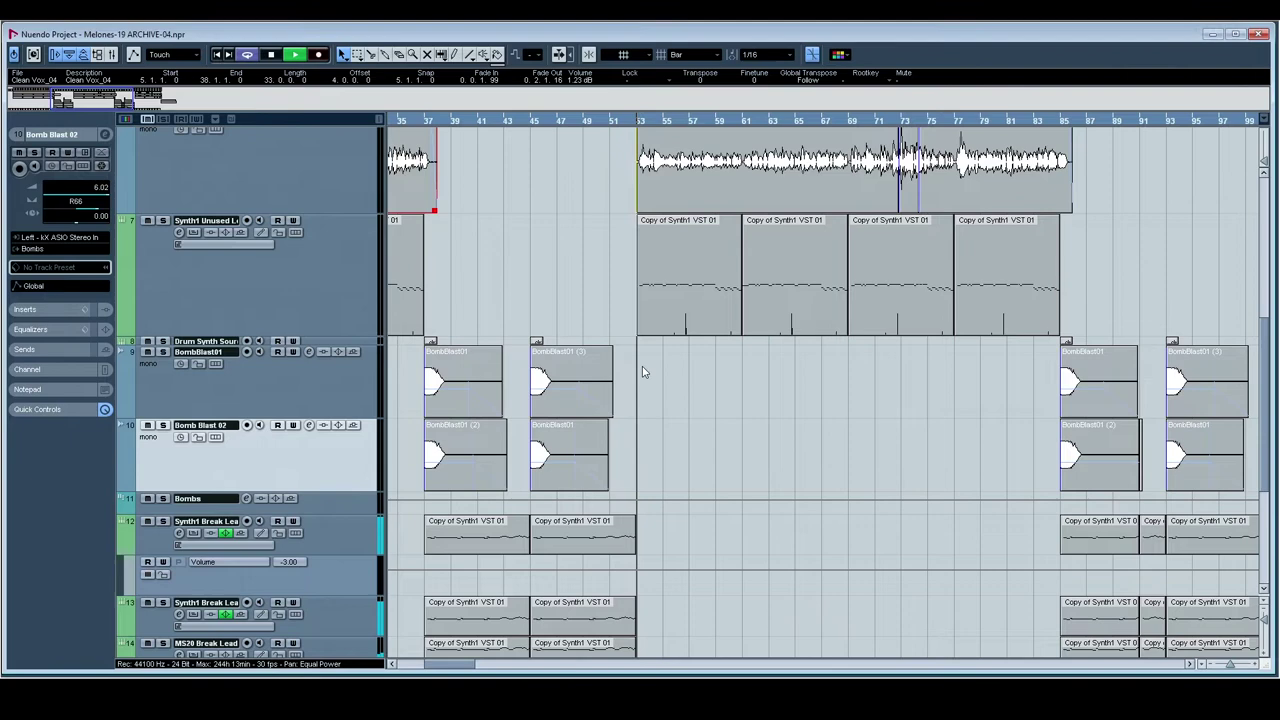
Step: Mute the Vocoder track and restart playback from bar 53
scroll(600, 372, "right", 5)
scroll(520, 372, "up", 3)
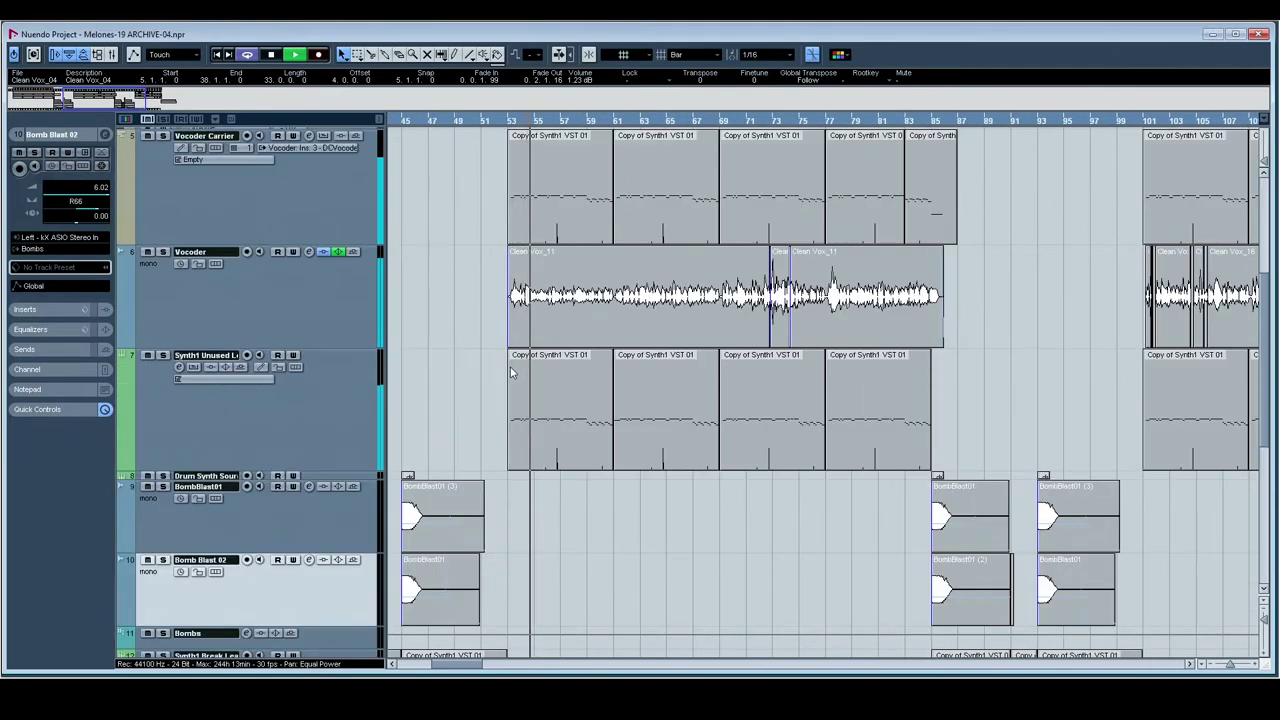
left_click(148, 252)
key("space")
left_click(506, 122)
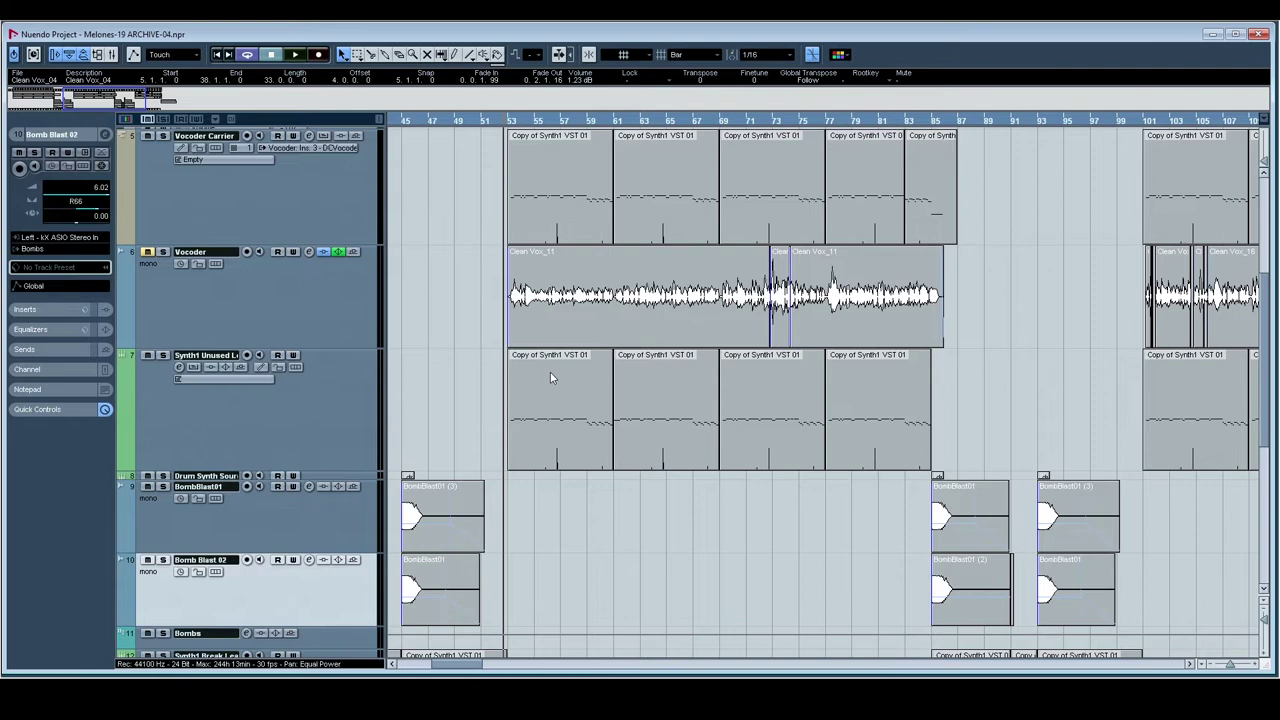
key("space")
Step: Play from bar 61, solo the Vocoder and Vocoder Carrier tracks, then stop
left_click(615, 121)
key("space")
left_click(170, 300)
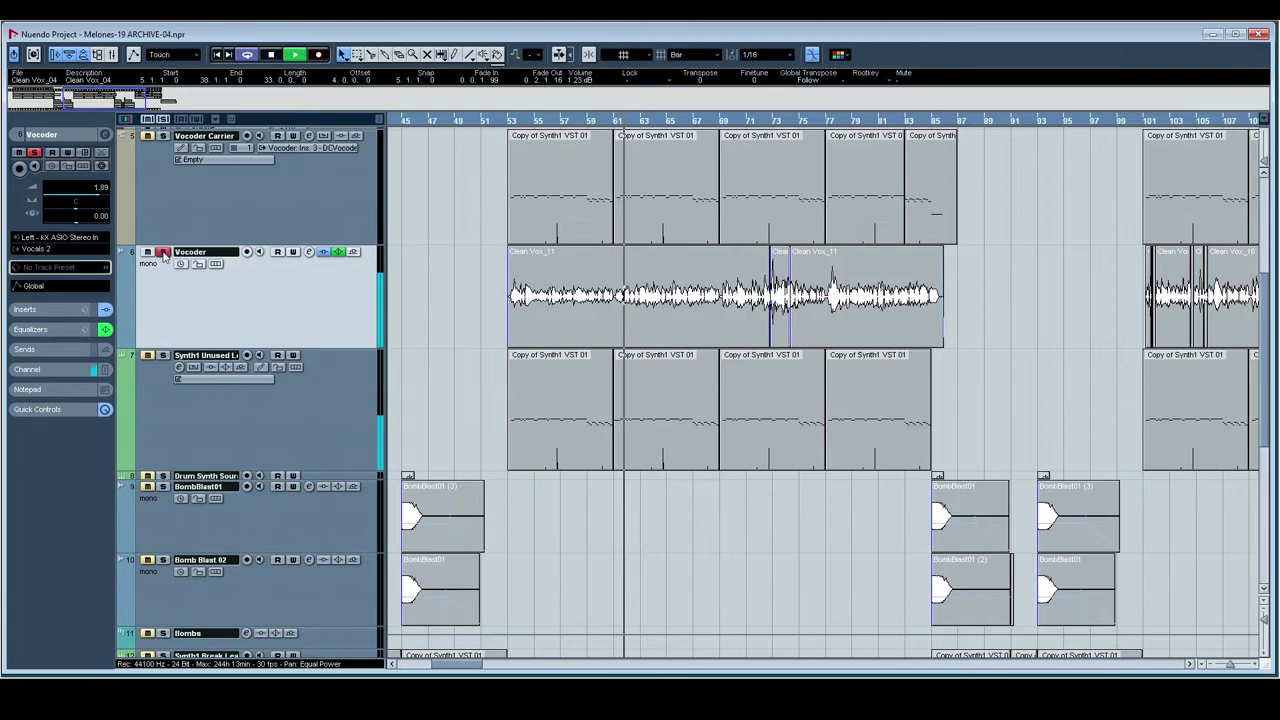
left_click(168, 177)
key("space")
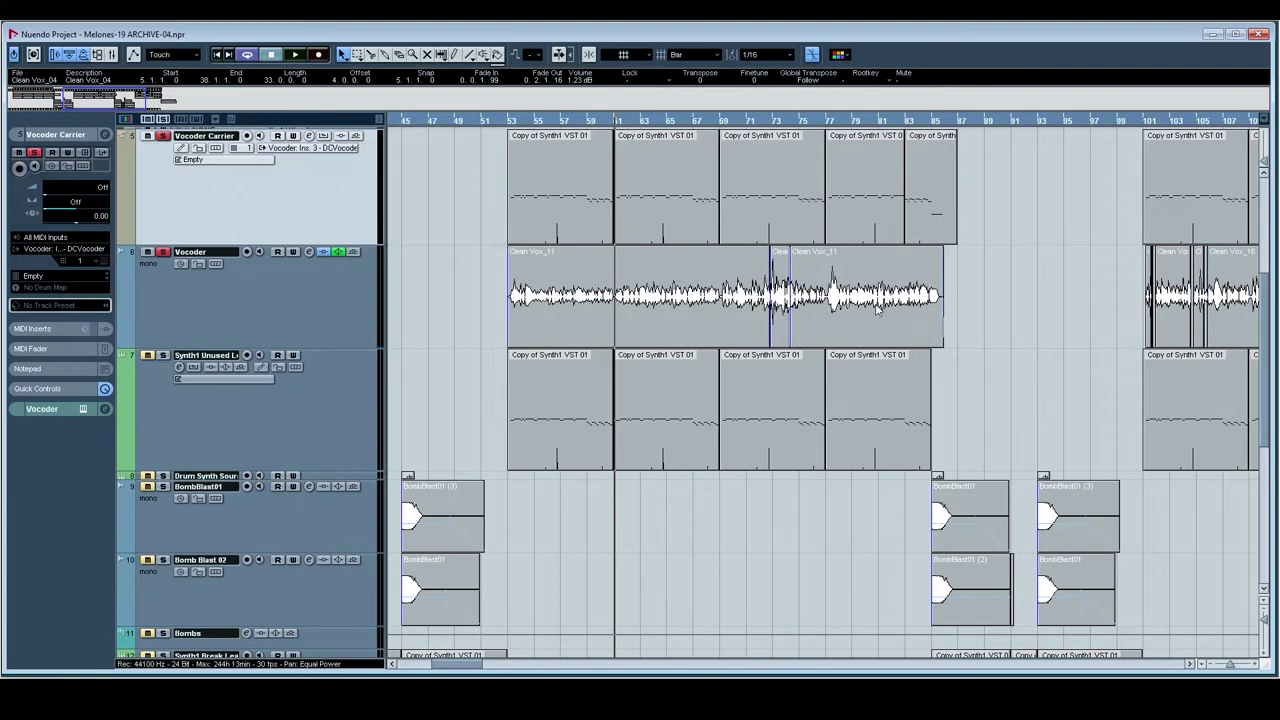
Step: Pan the arrangement ahead to bars 69–133 and back, then play again from bar 61
left_click_drag(980, 308, 651, 313)
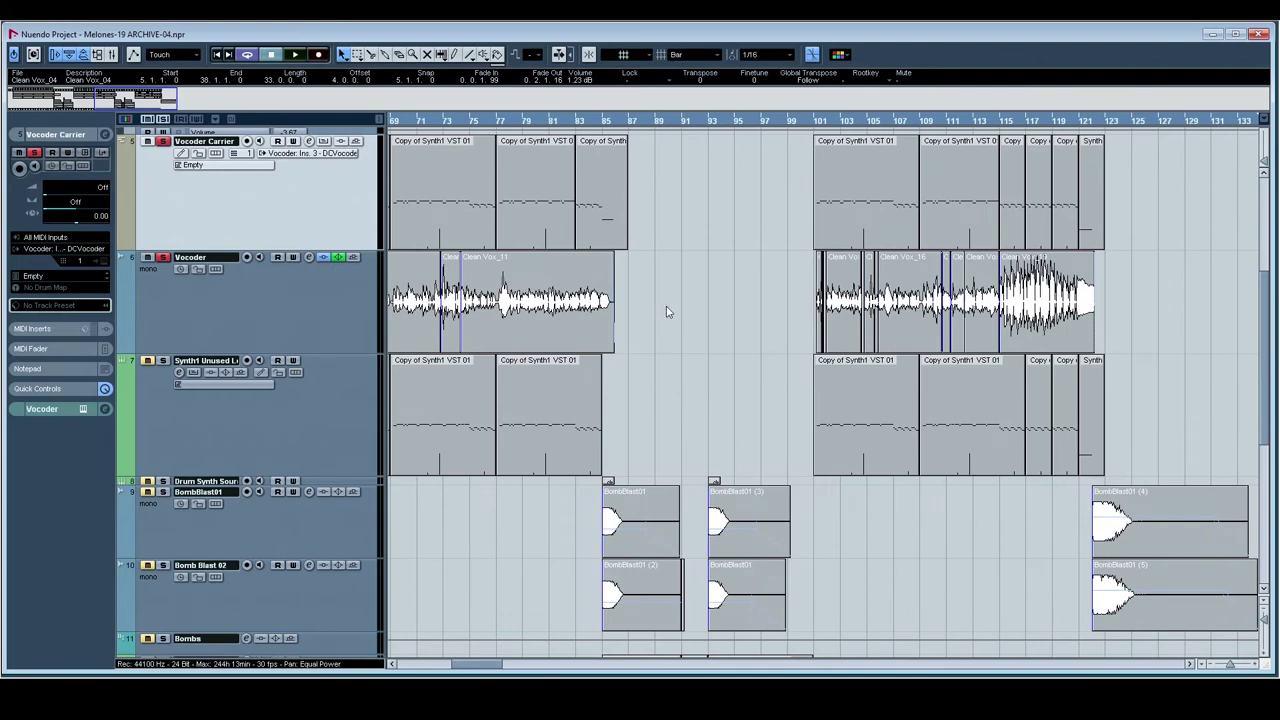
left_click_drag(668, 312, 882, 316)
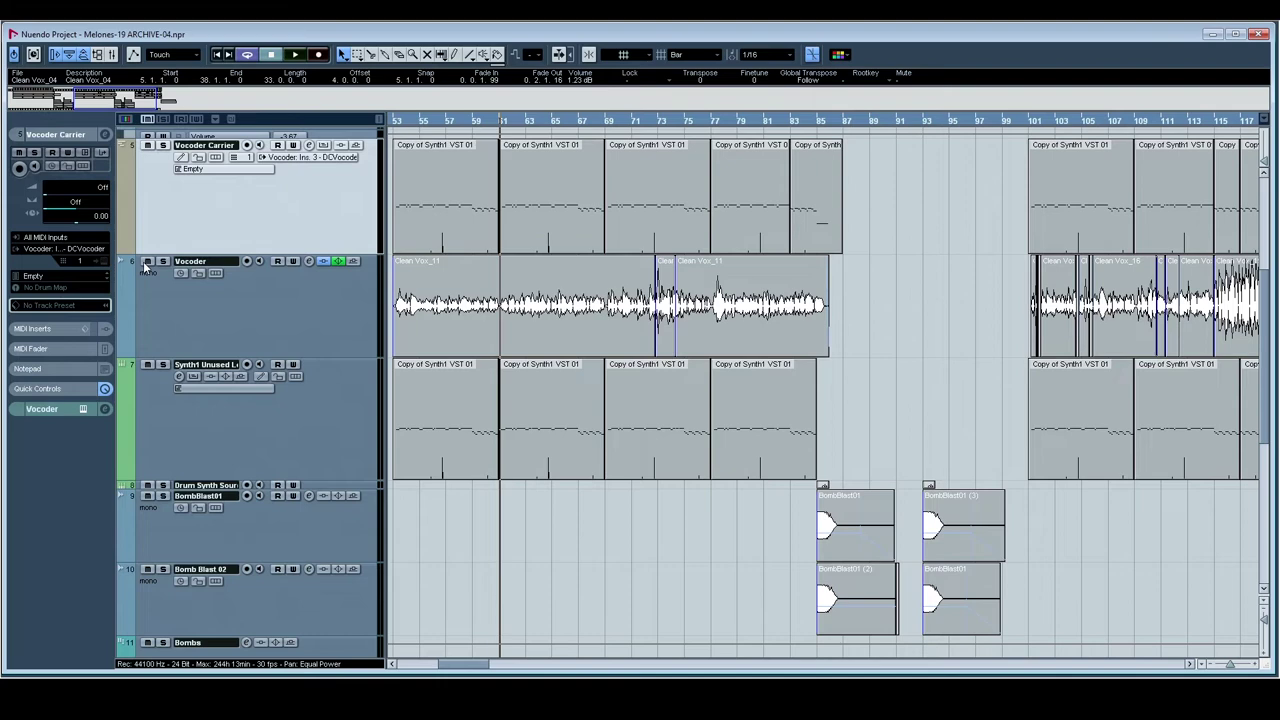
key("space")
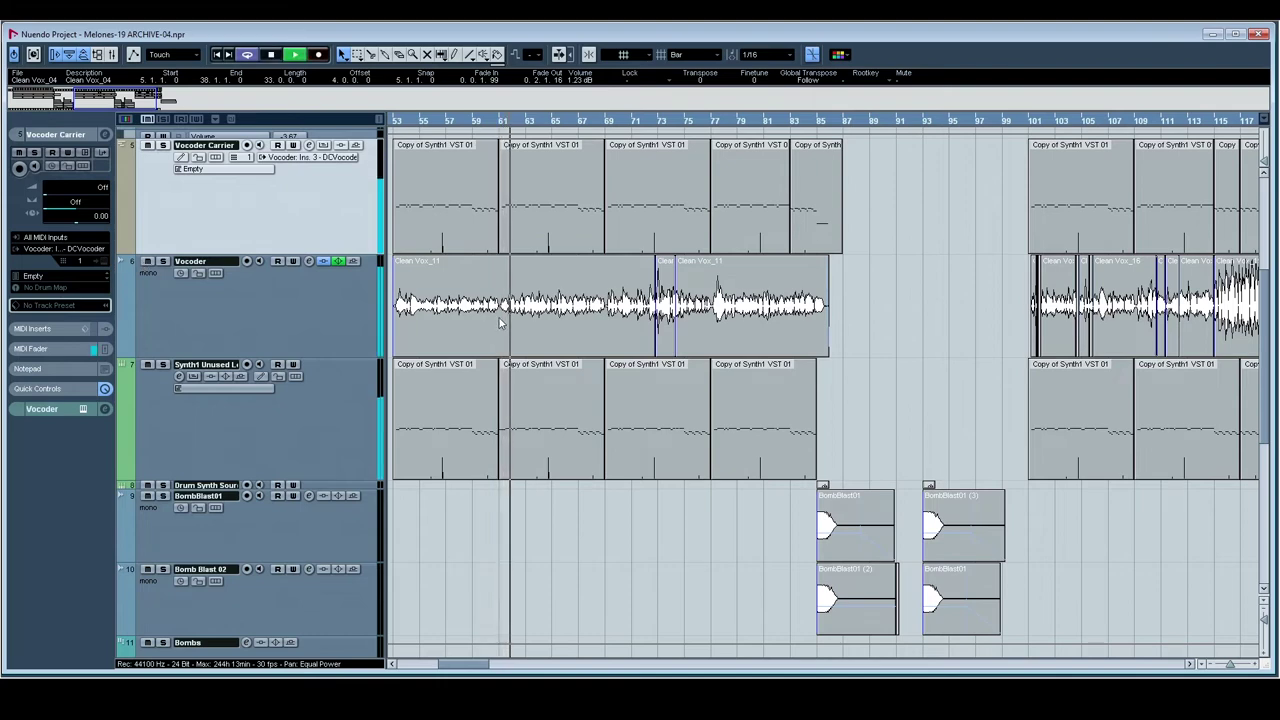
scroll(593, 320, "right", 6)
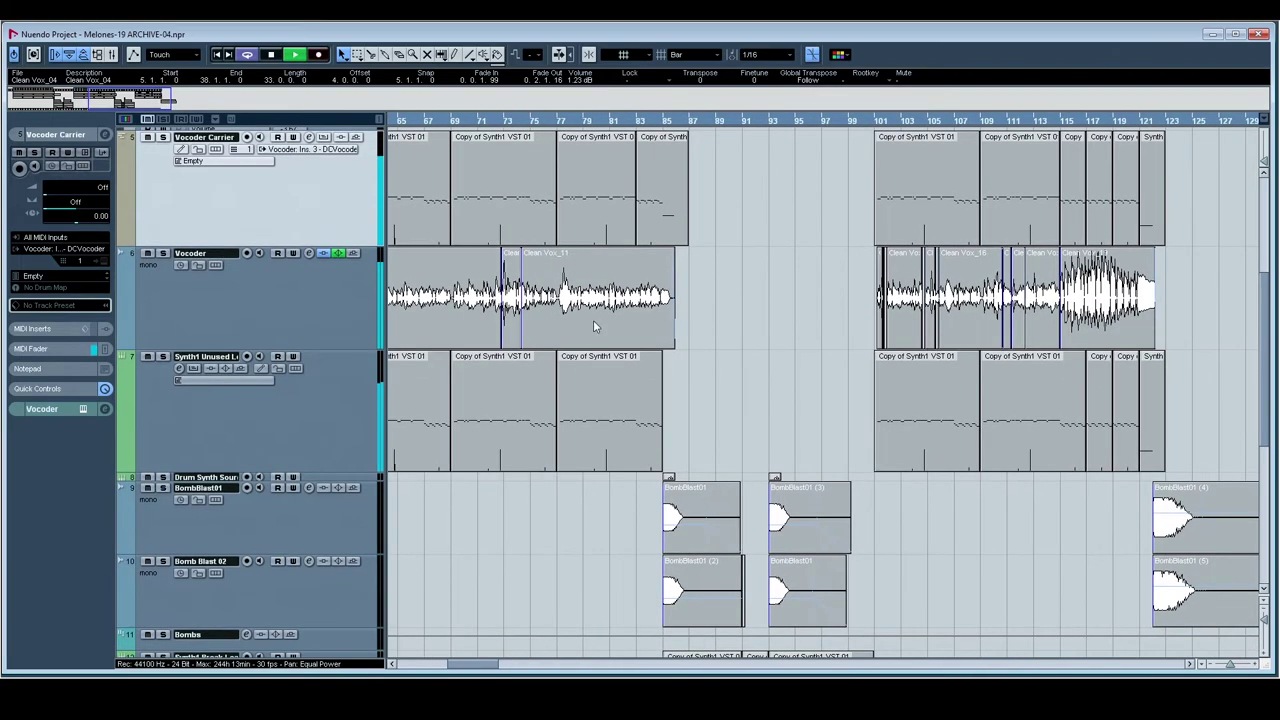
Step: Stop playback and record-enable the Clean Vox, Vocoder Carrier and Vocoder tracks
scroll(643, 320, "right", 2)
scroll(677, 323, "down", 4)
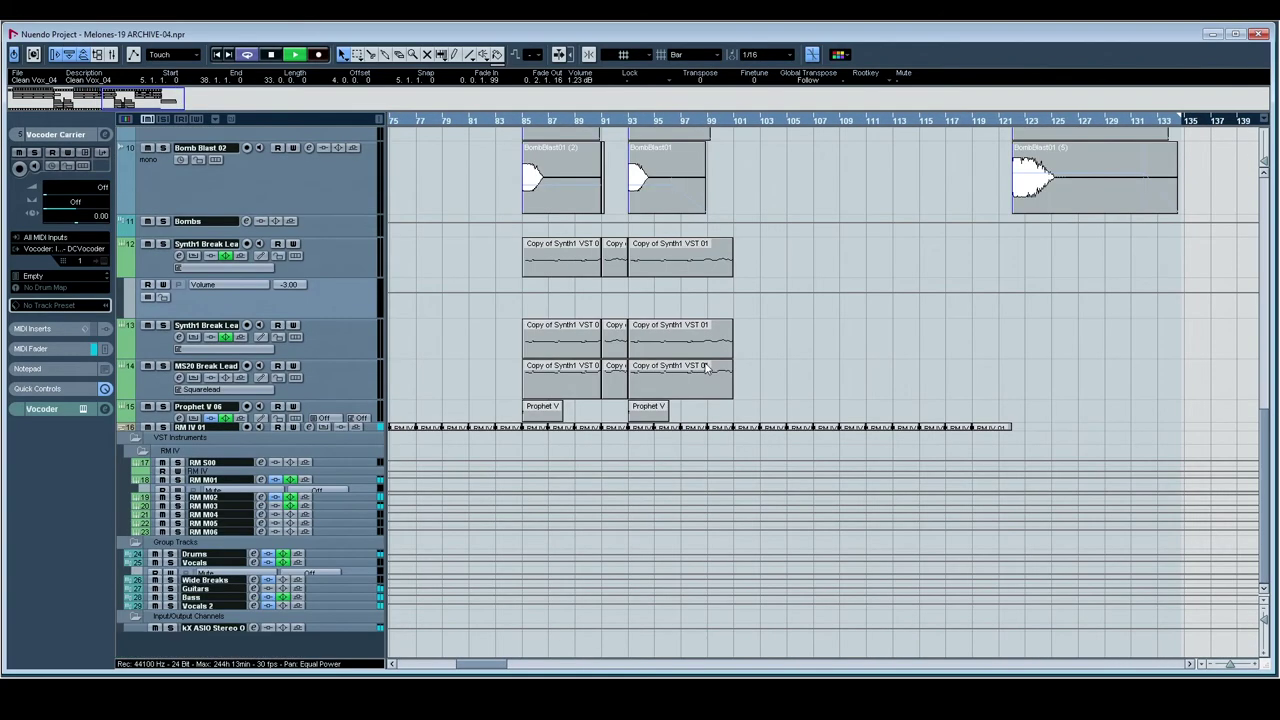
scroll(717, 368, "up", 3)
scroll(889, 309, "left", 10)
scroll(820, 309, "up", 3)
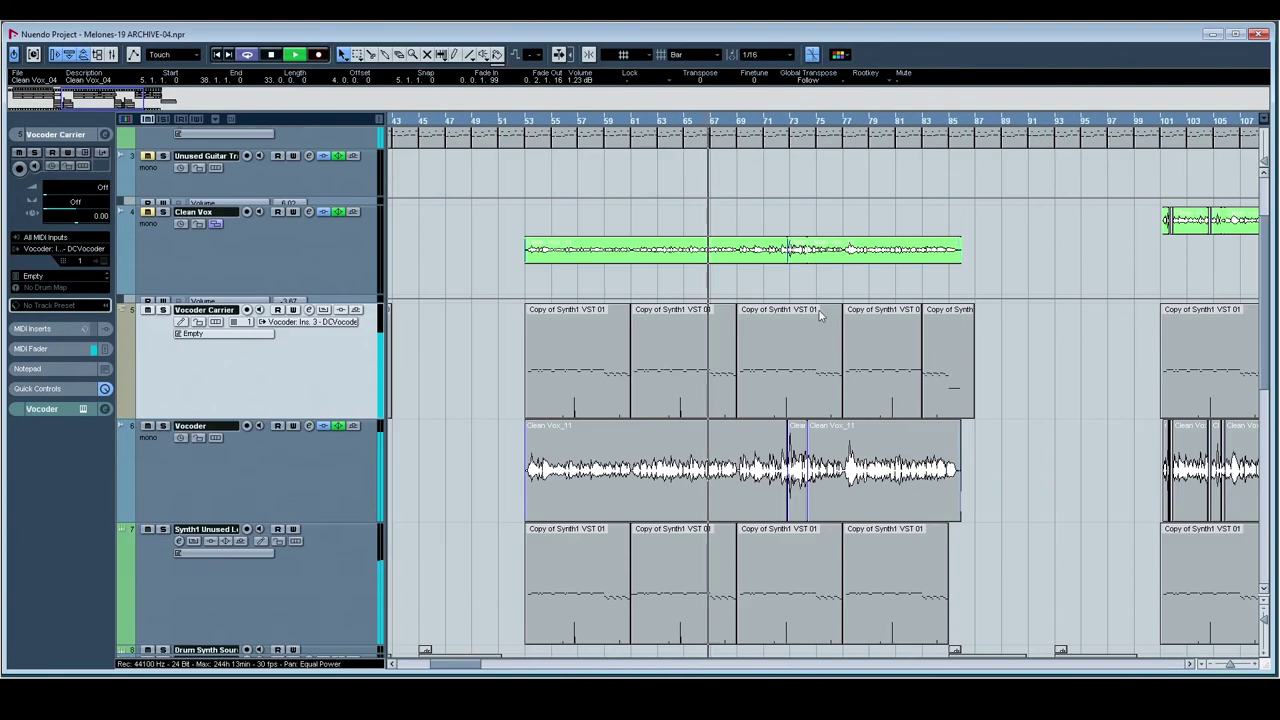
key("space")
left_click(162, 213)
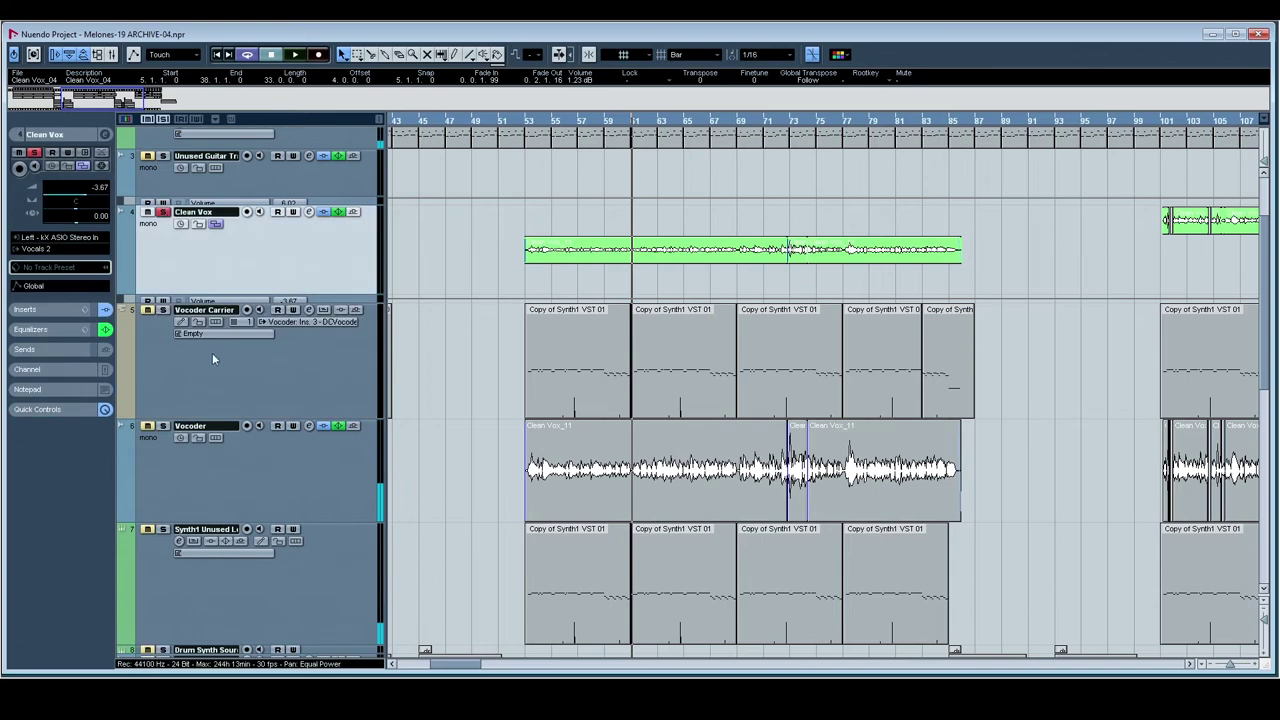
left_click(162, 427)
left_click(162, 311)
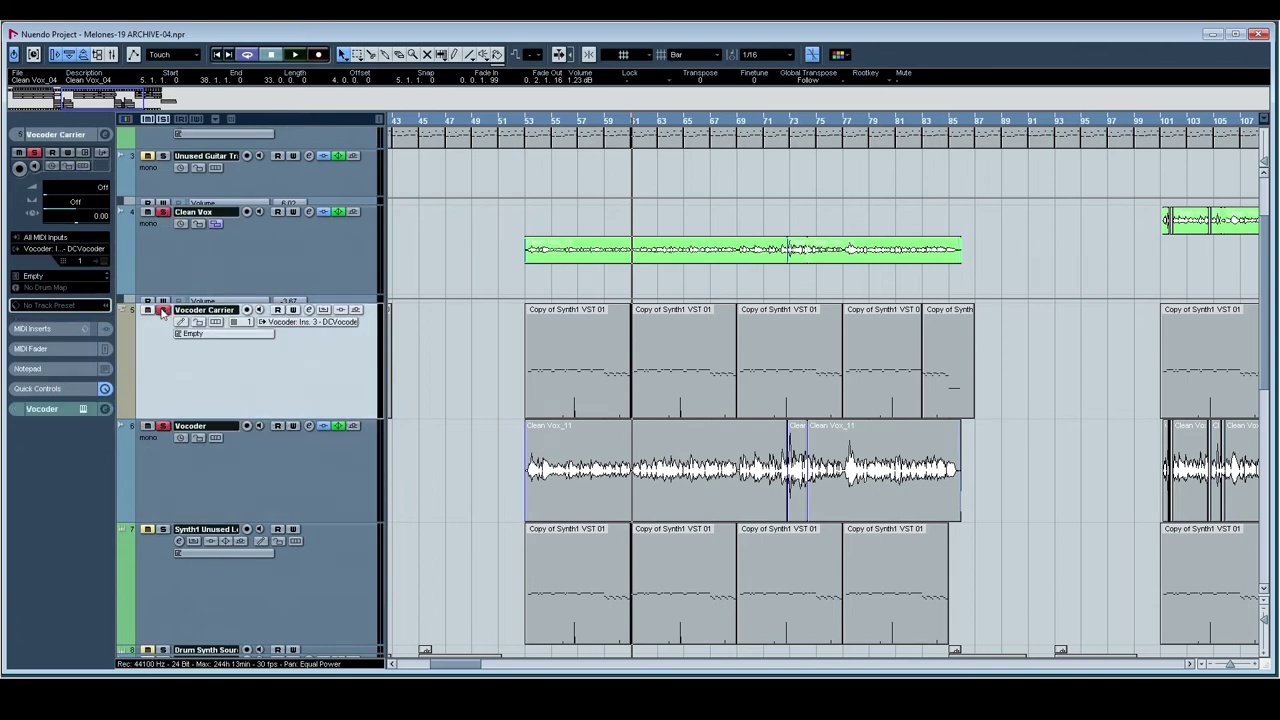
Step: Play from bar 61 with Clean Vox current, bypassing its inserts and EQ, then re-enabling them
key("Up")
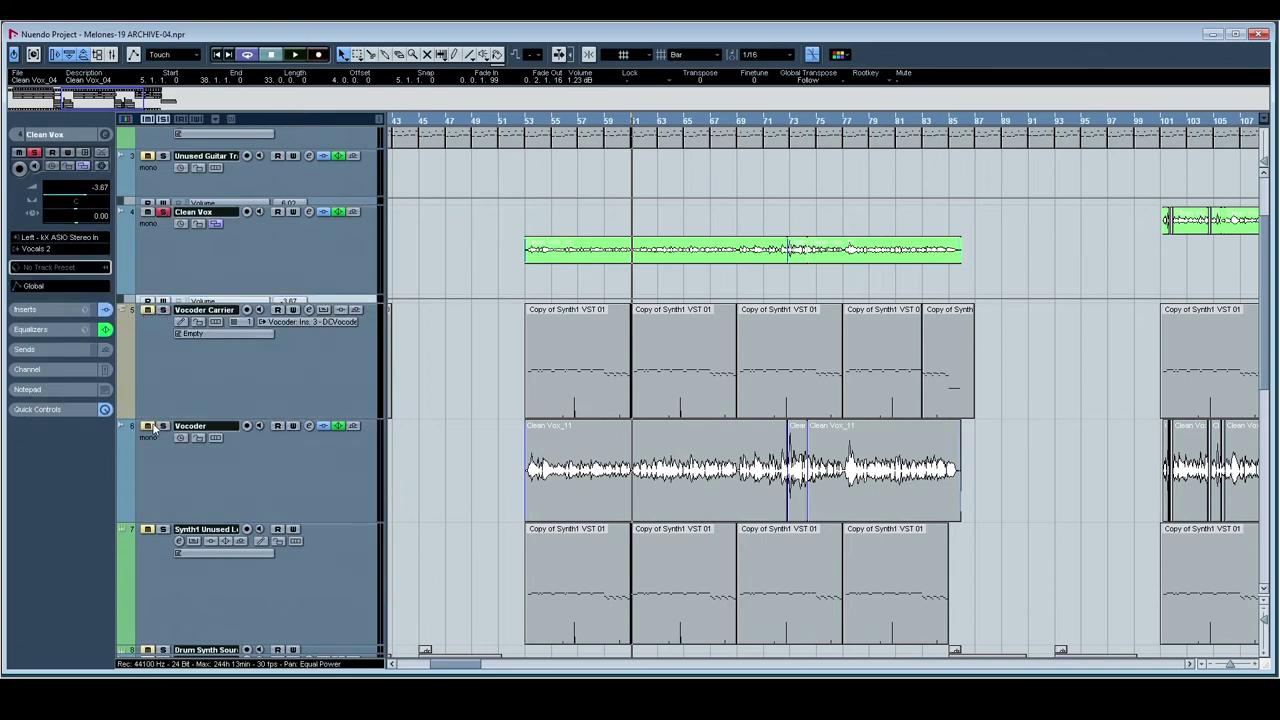
key("space")
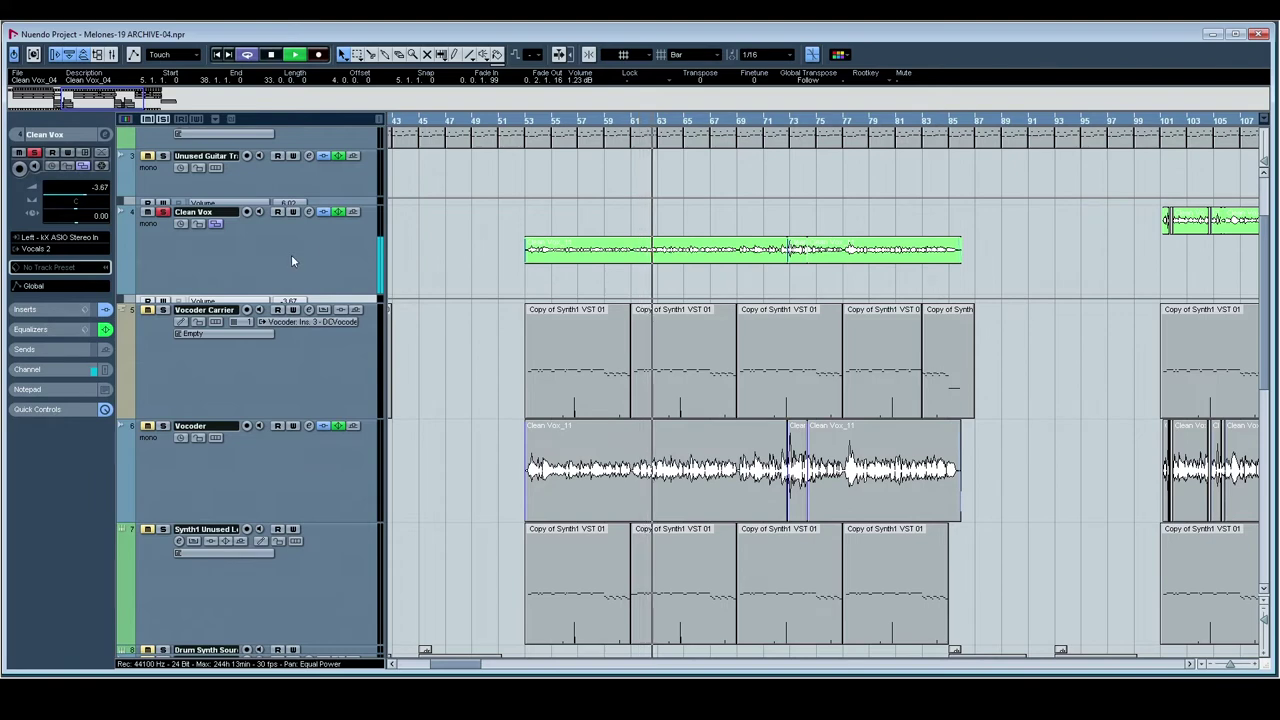
left_click(322, 212)
left_click(337, 212)
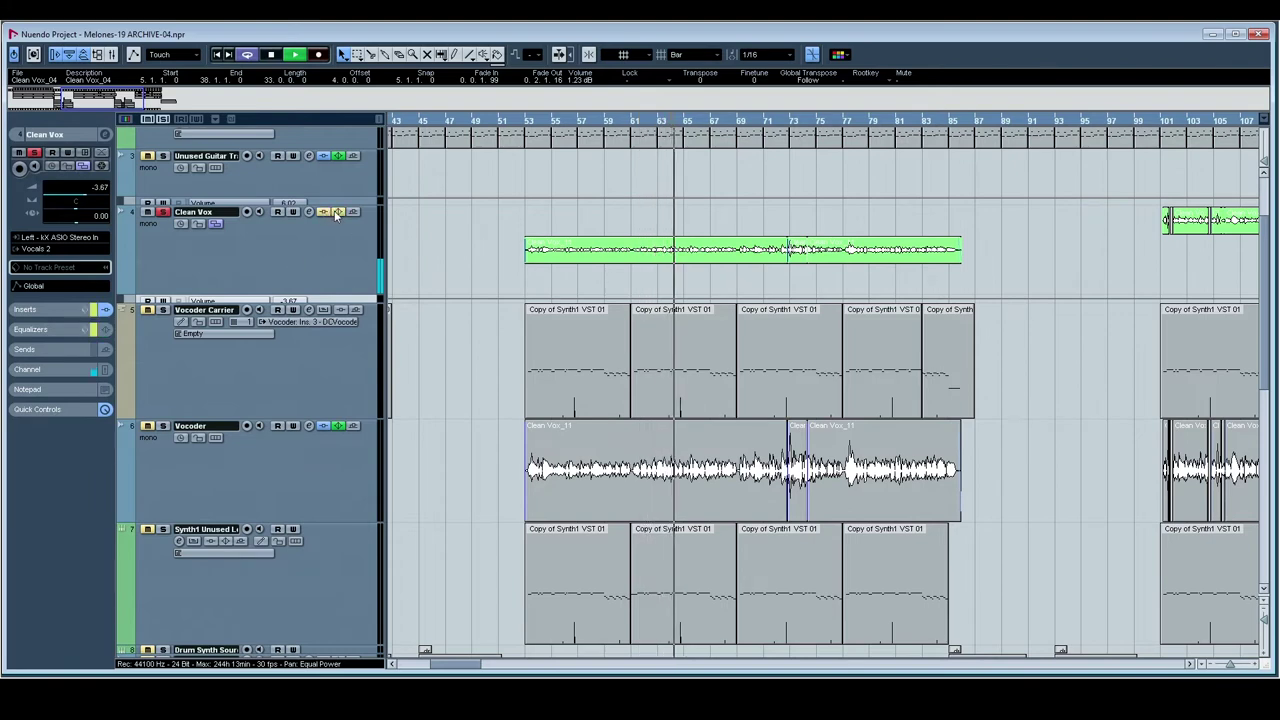
left_click(337, 212)
left_click(322, 212)
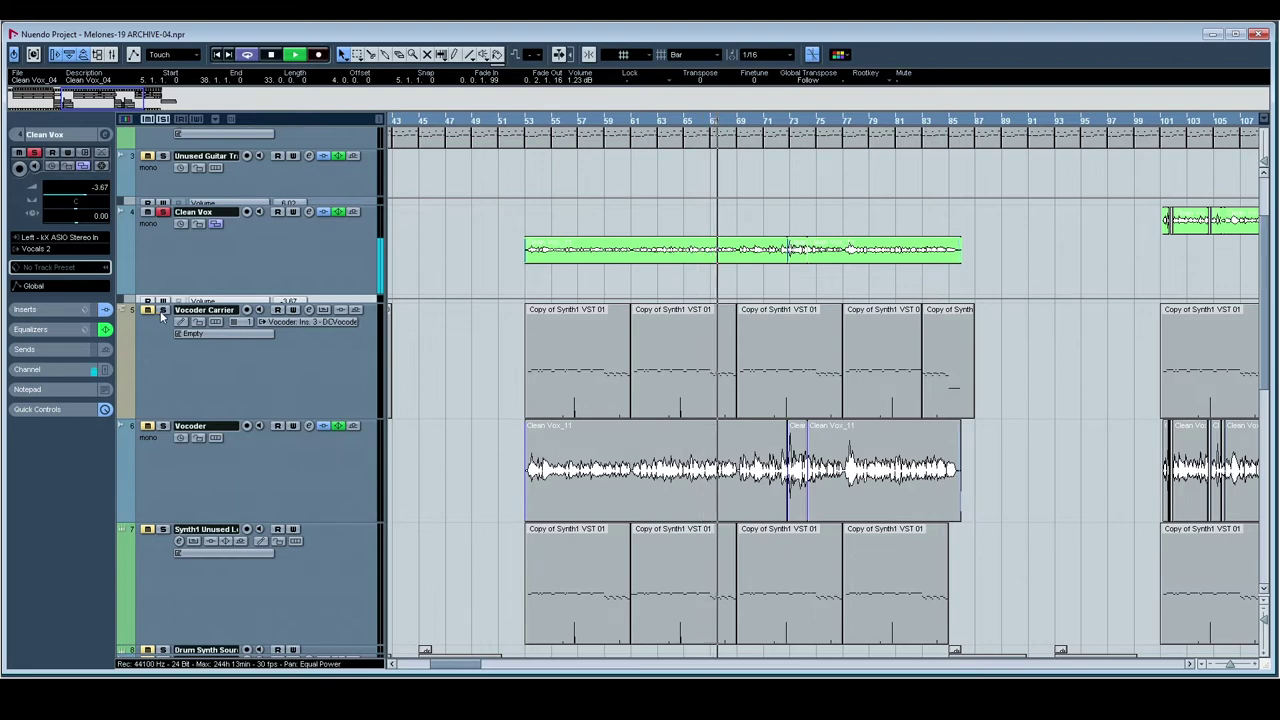
Step: Show the Vocoder Carrier and Vocoder track settings, then stop back at bar 61
left_click(175, 395)
left_click(165, 436)
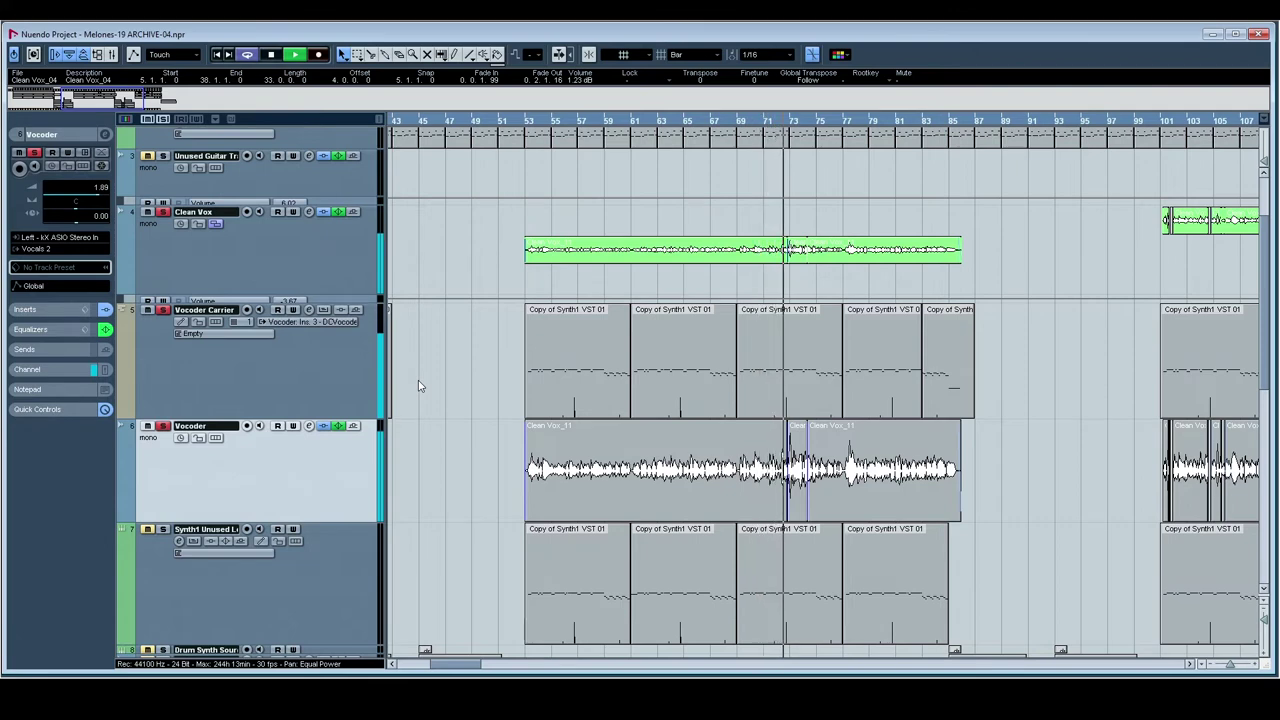
key("space")
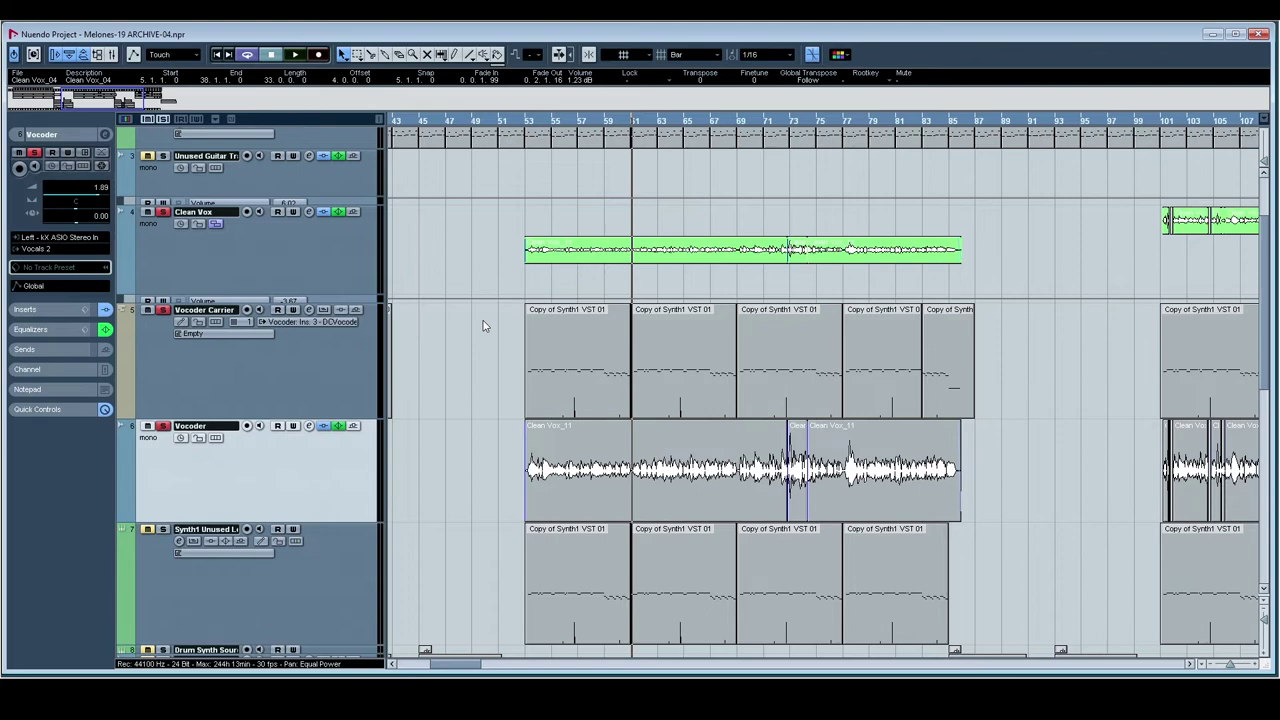
scroll(487, 284, "up", 3)
left_click(175, 145)
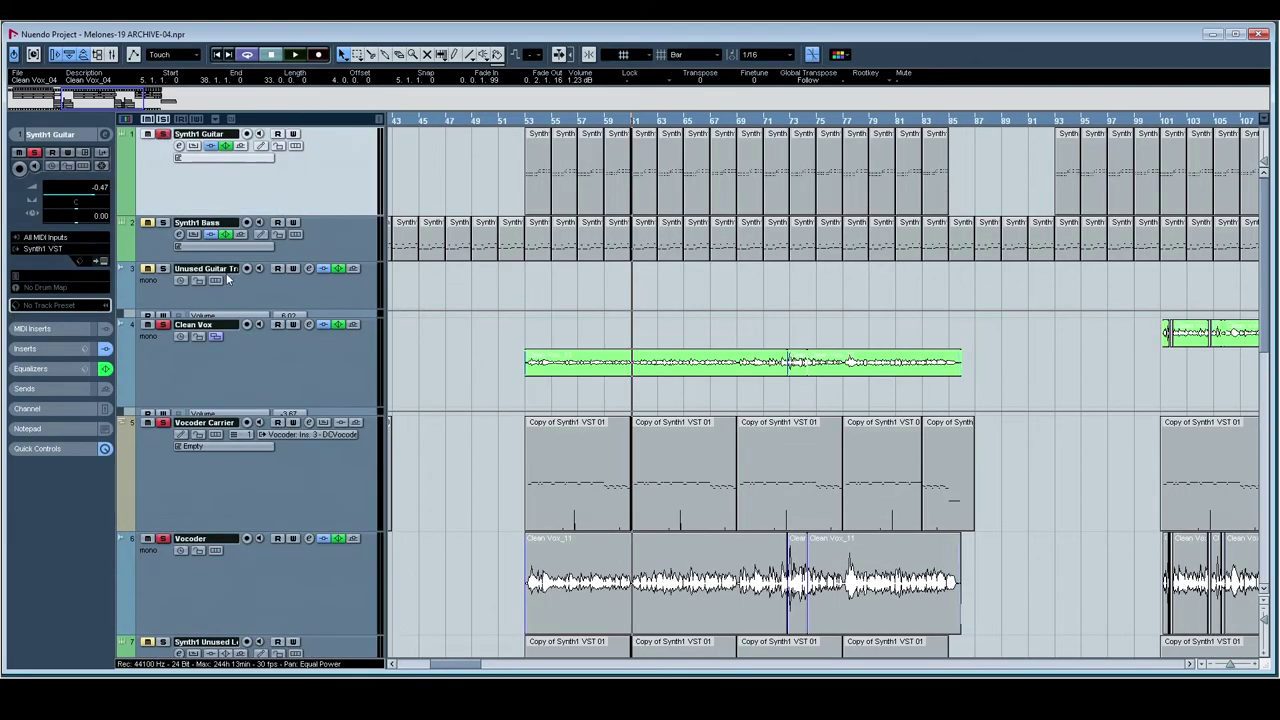
key("space")
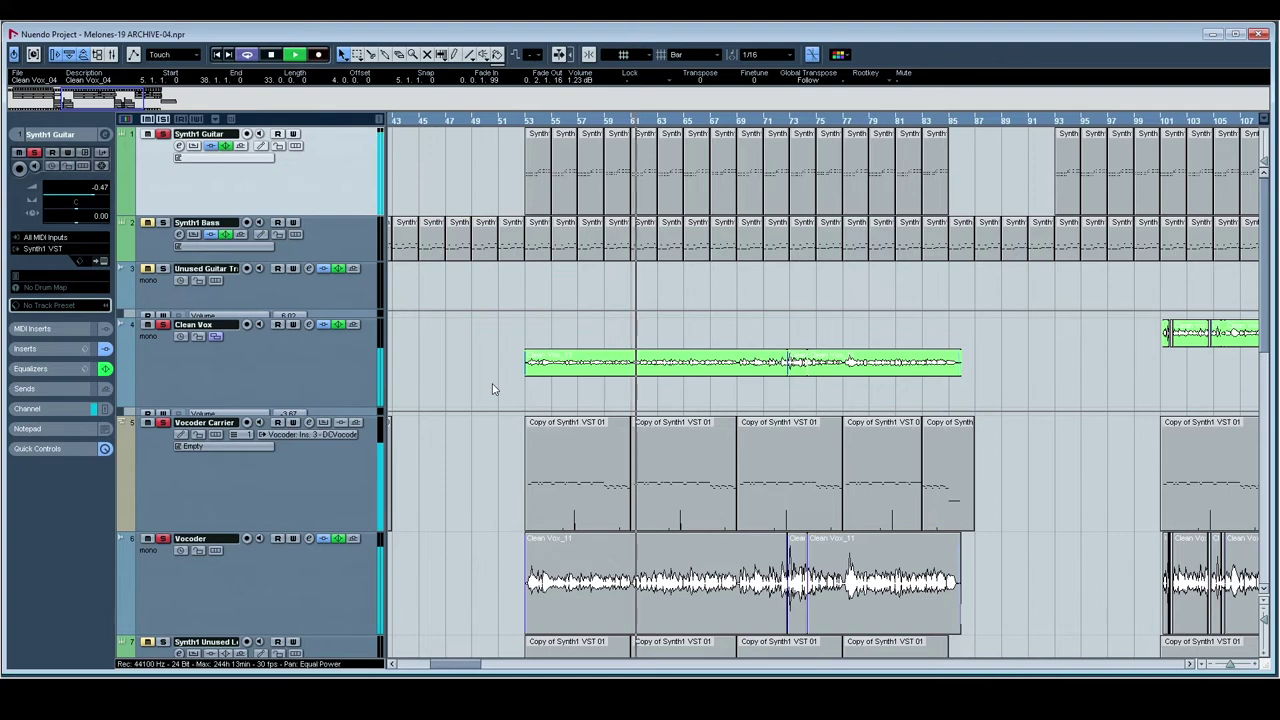
key("space")
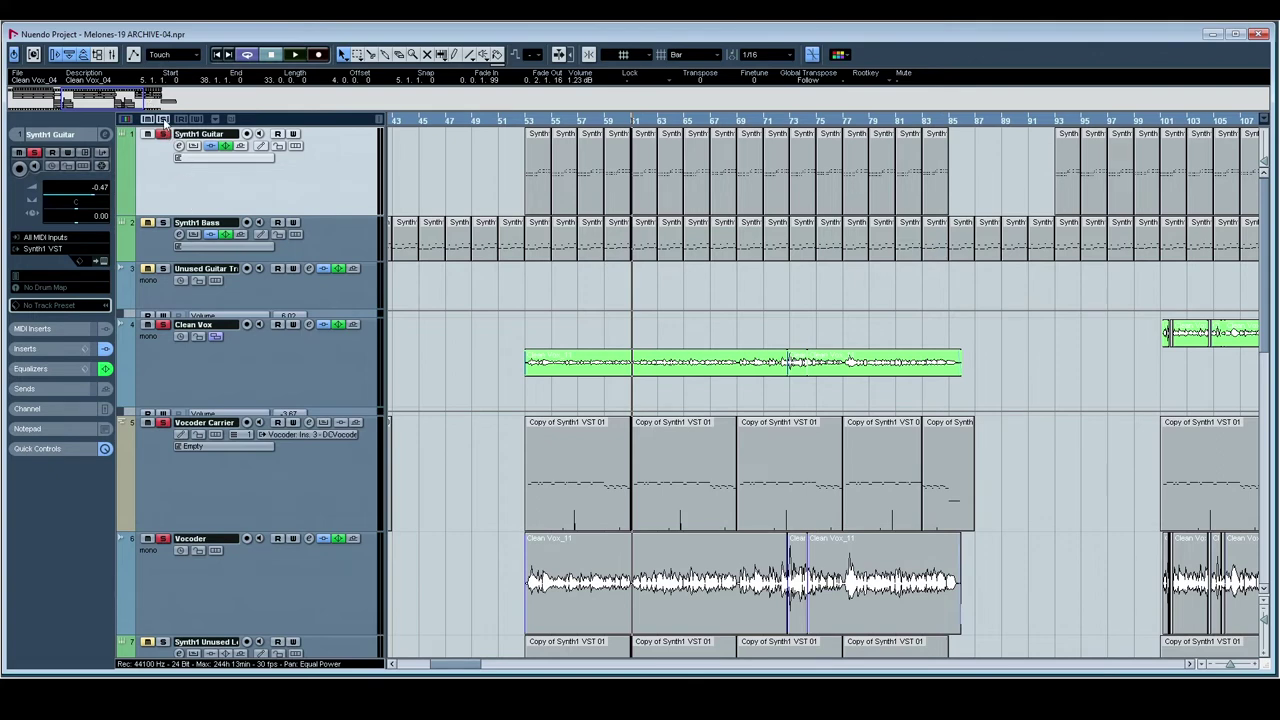
left_click(163, 120)
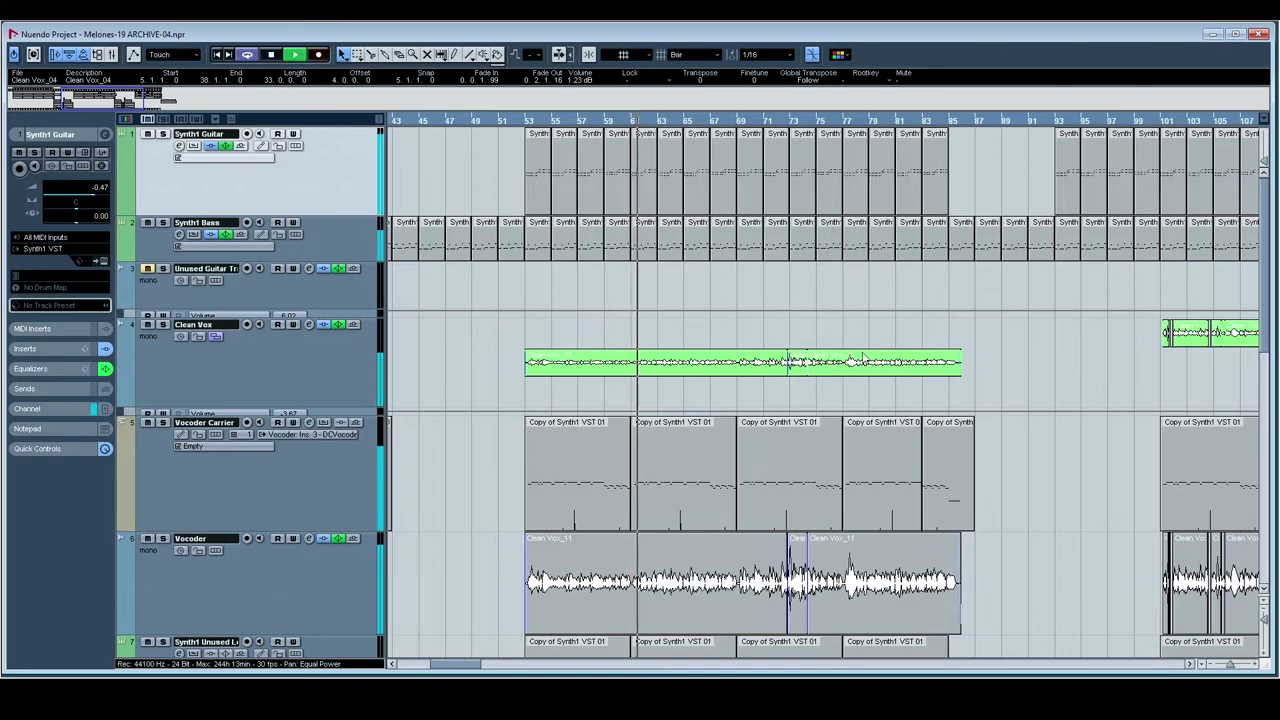
scroll(488, 345, "right", 5)
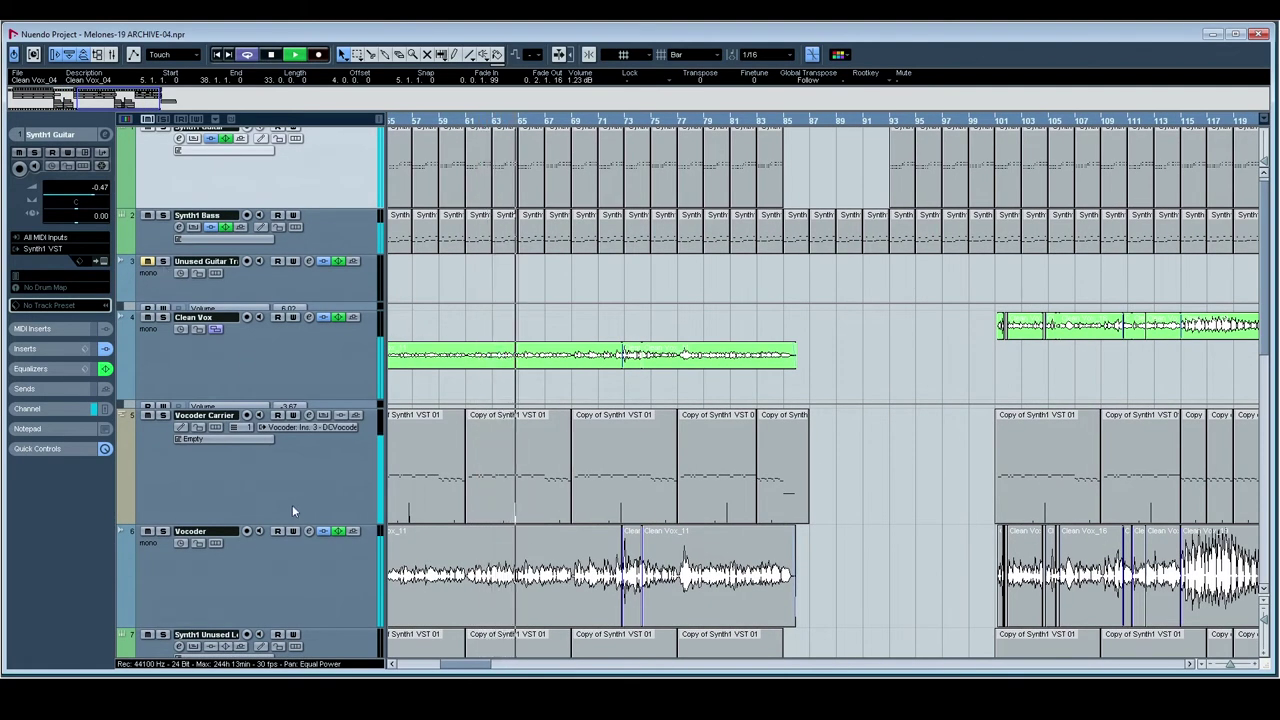
scroll(289, 456, "down", 3)
scroll(478, 332, "right", 2)
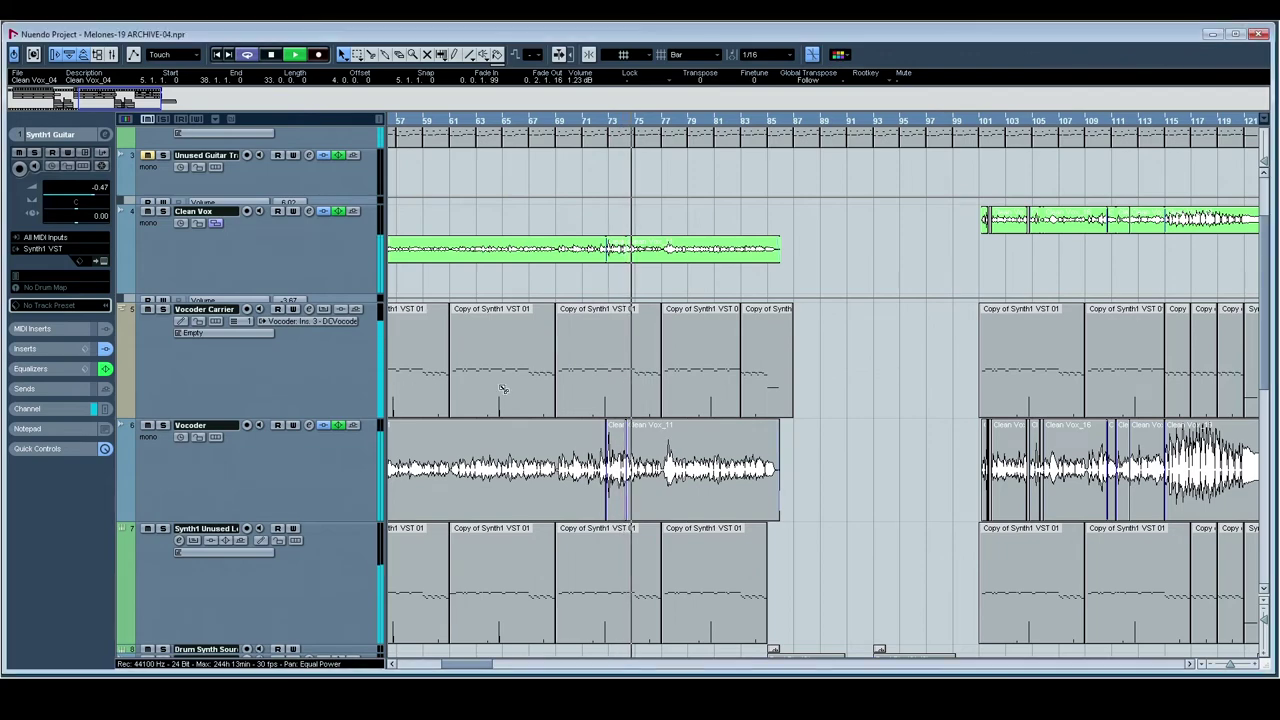
scroll(595, 385, "right", 3)
scroll(595, 385, "down", 8)
scroll(595, 381, "up", 8)
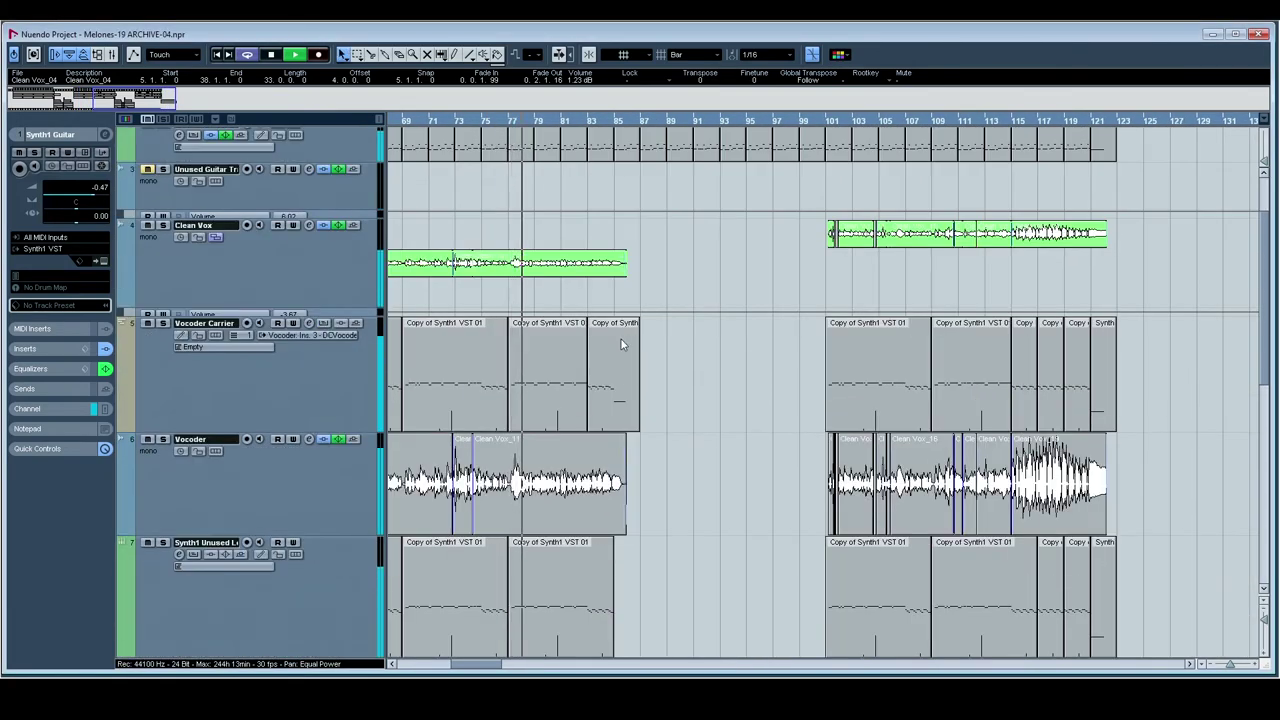
scroll(621, 339, "up", 2)
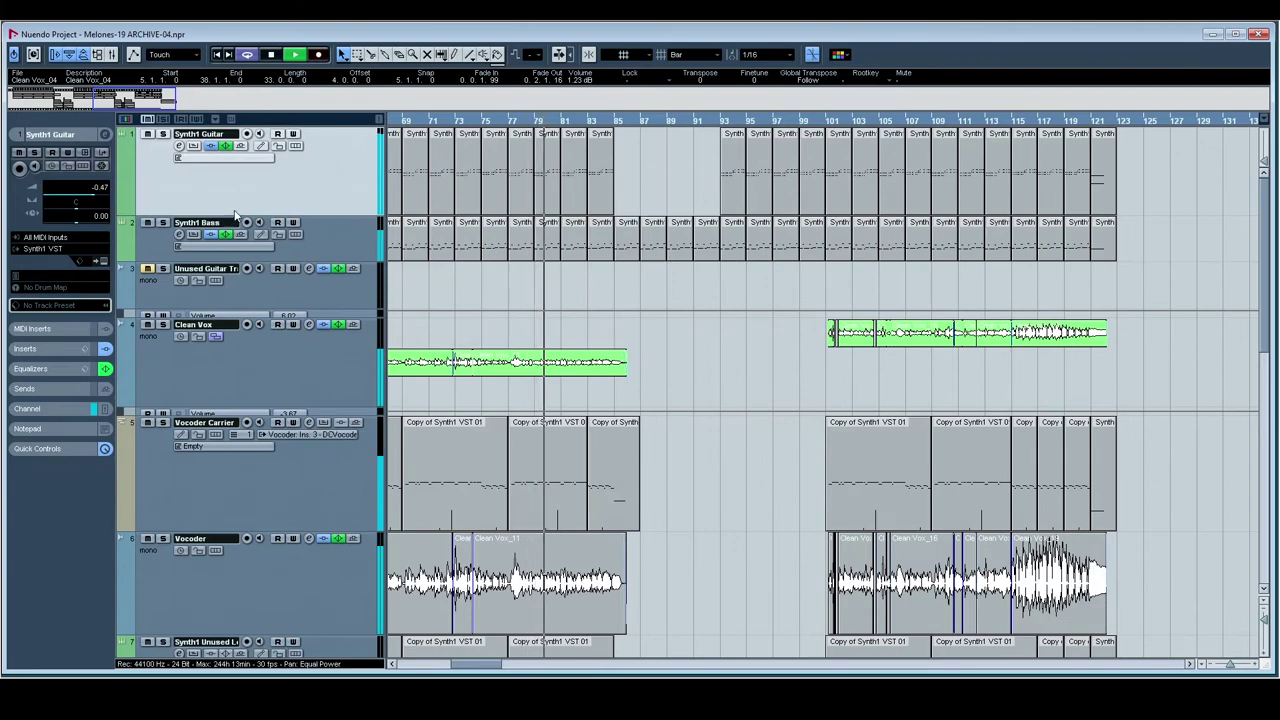
scroll(720, 300, "down", 10)
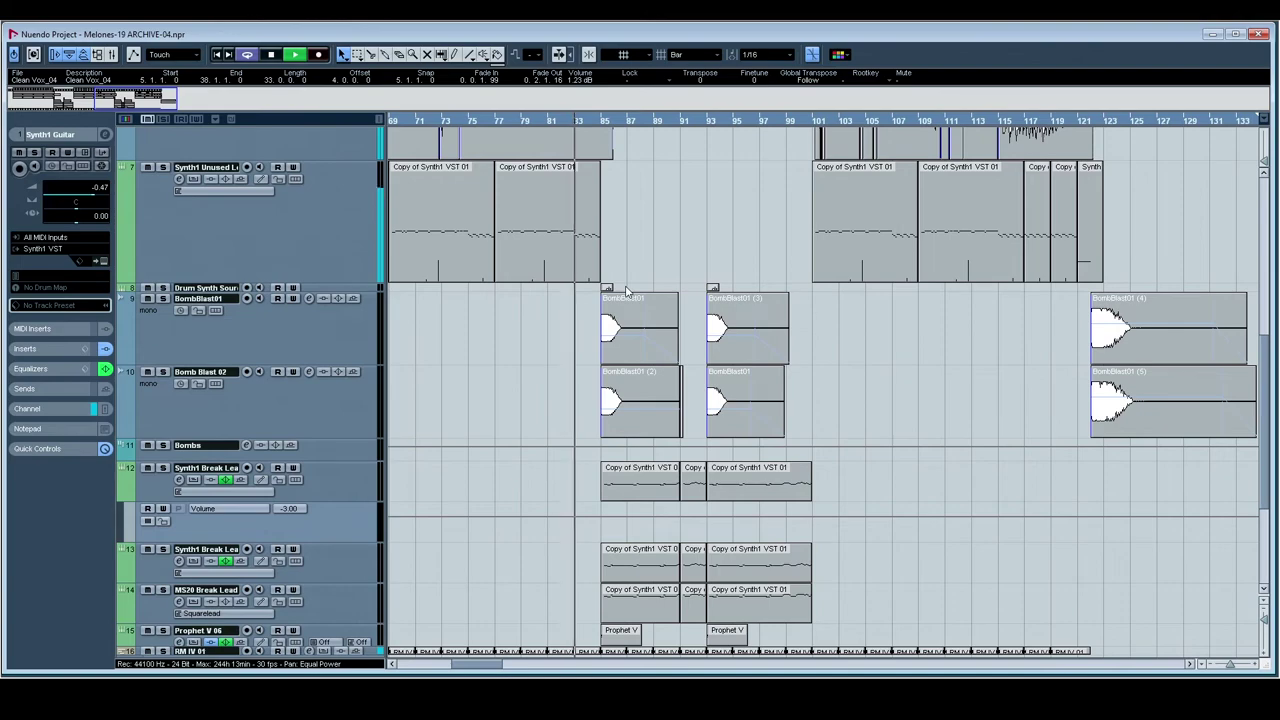
scroll(580, 291, "down", 10)
scroll(560, 330, "up", 10)
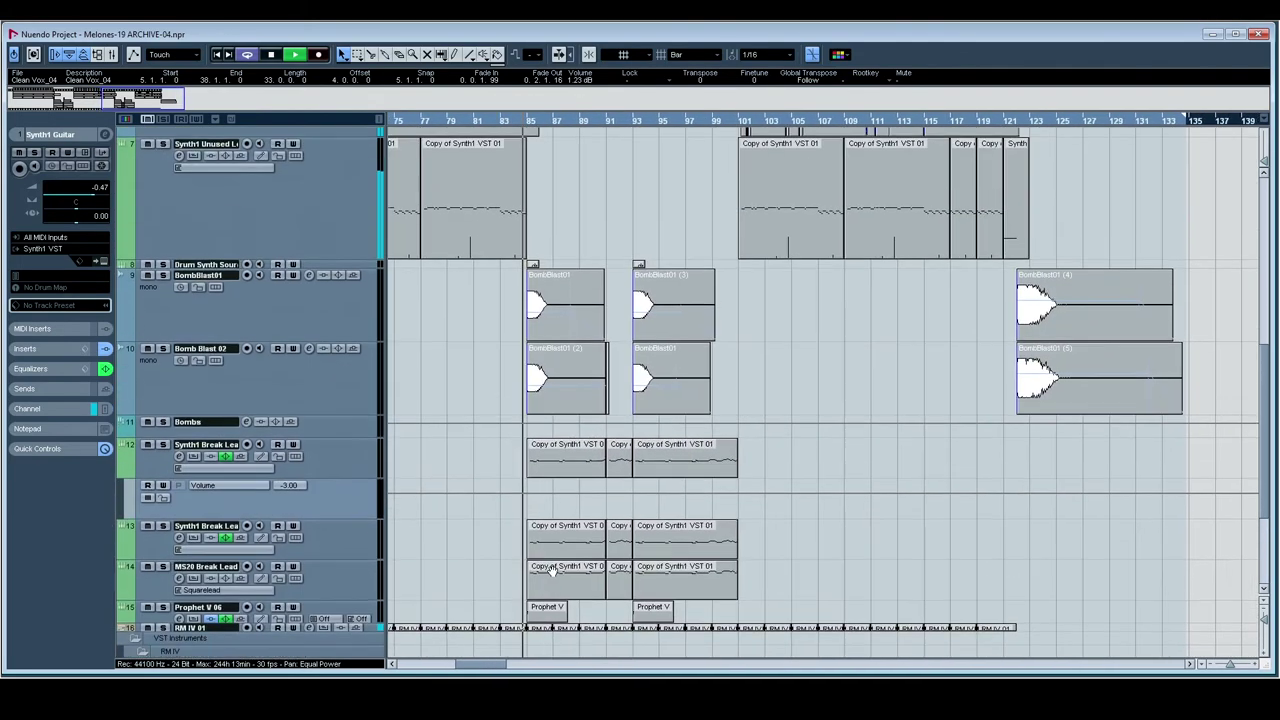
scroll(580, 385, "up", 5)
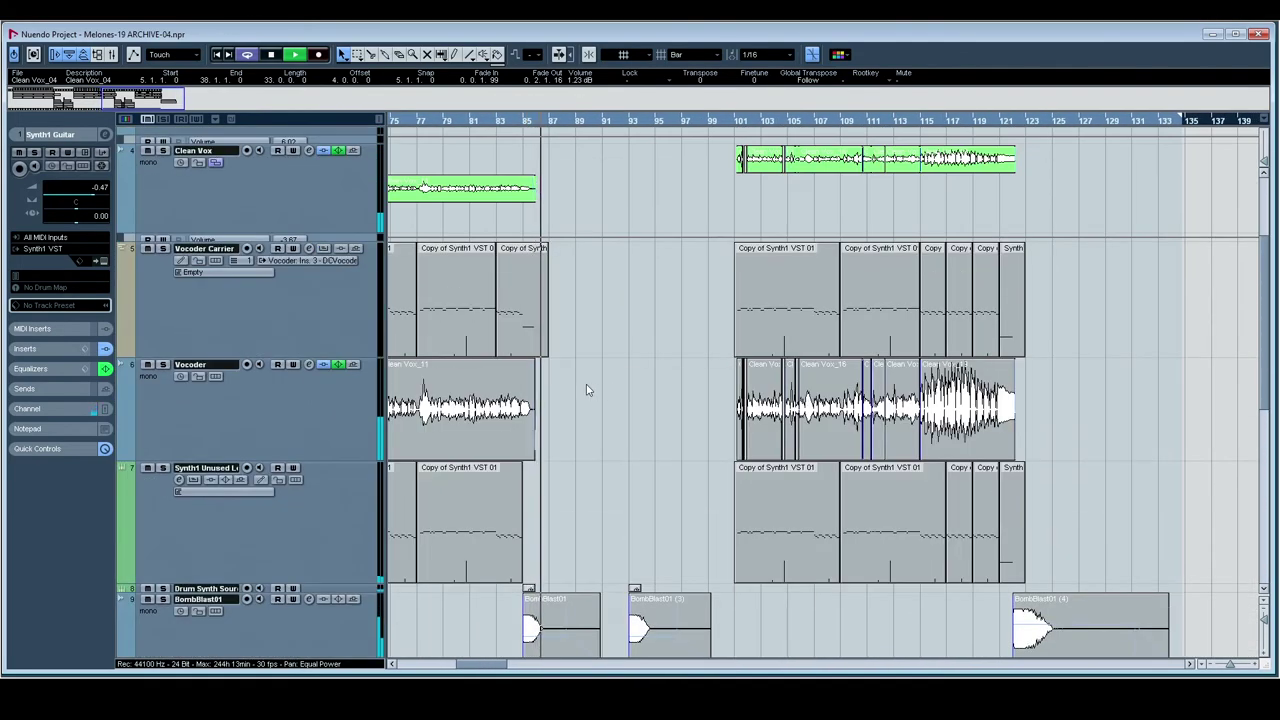
scroll(638, 360, "up", 3)
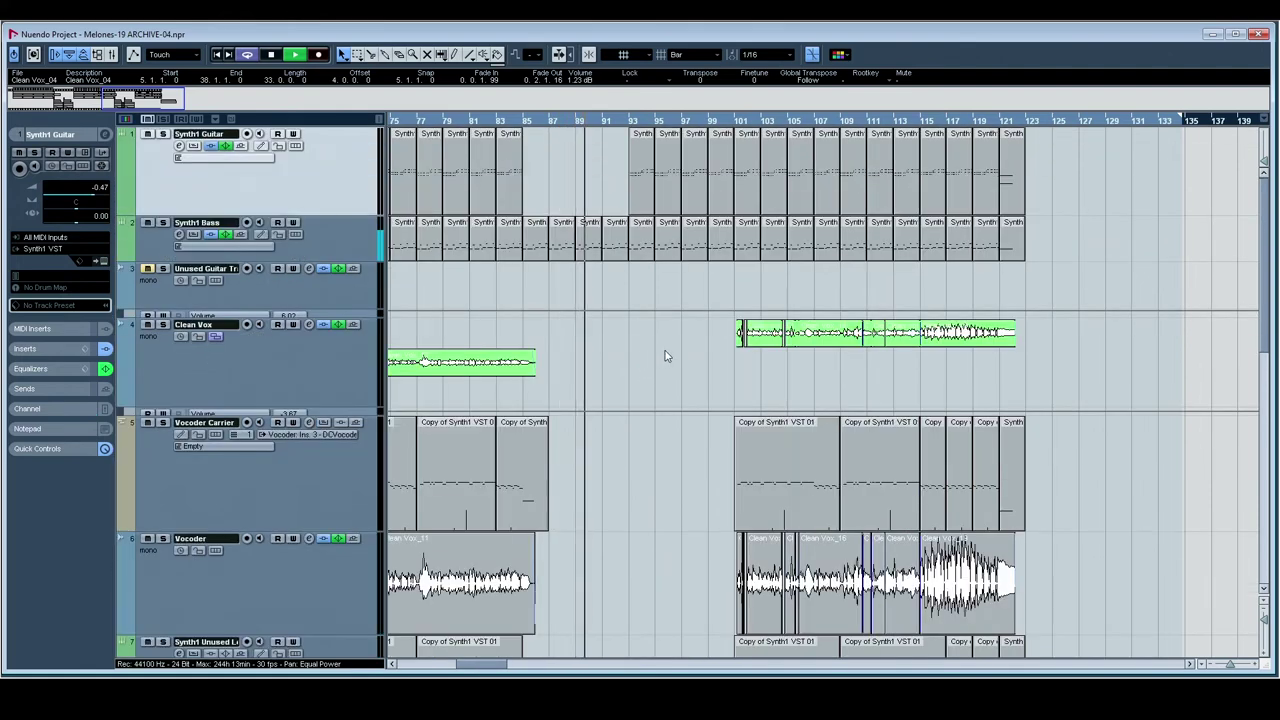
scroll(724, 348, "down", 6)
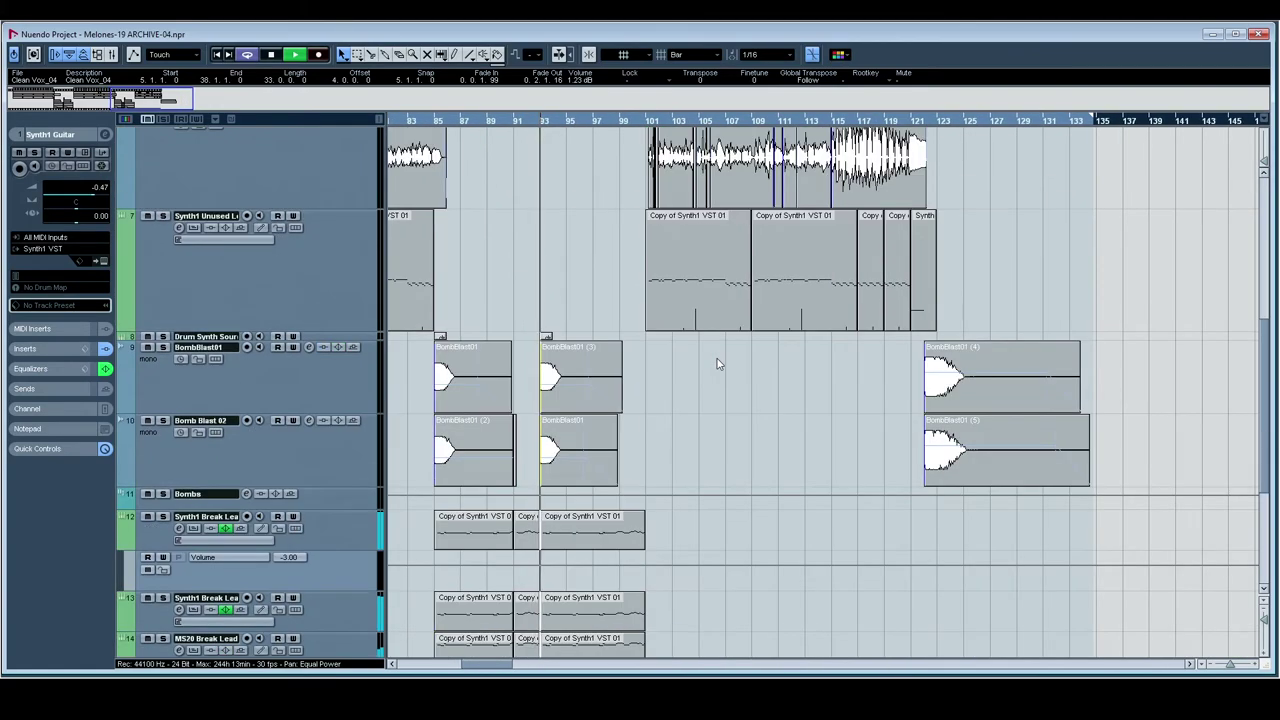
scroll(714, 363, "up", 6)
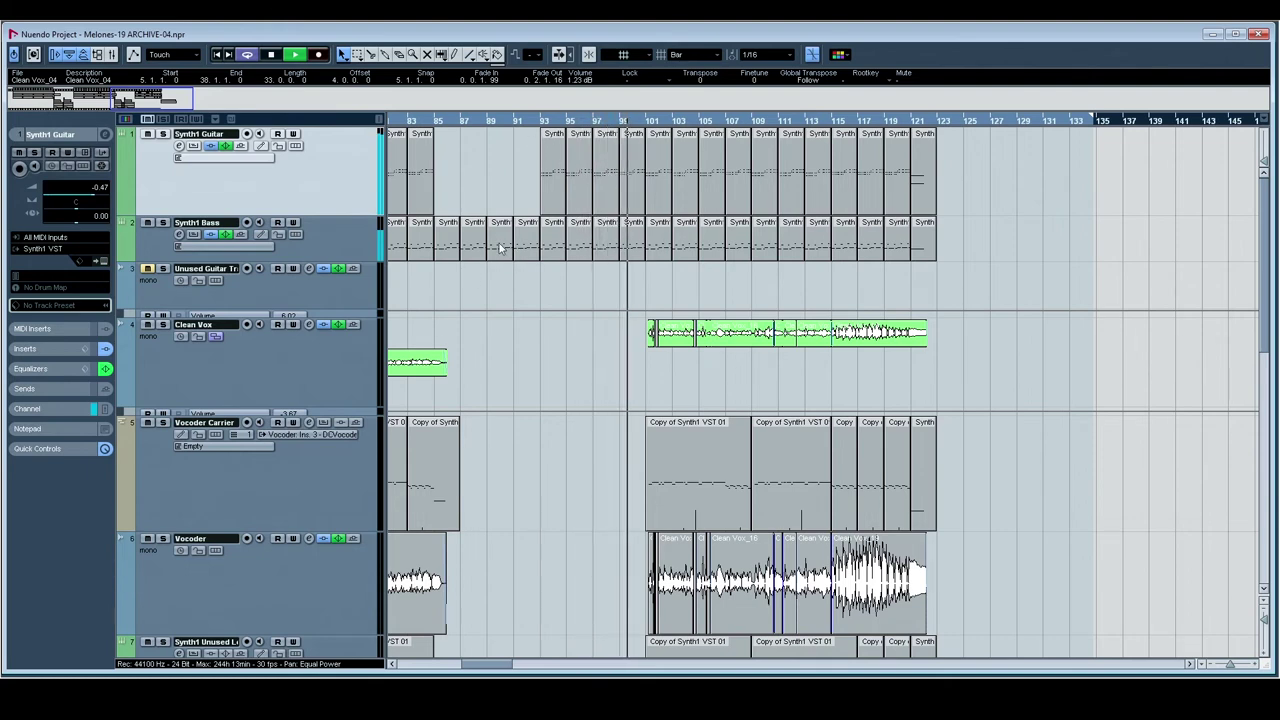
scroll(540, 240, "down", 3)
scroll(540, 240, "right", 3)
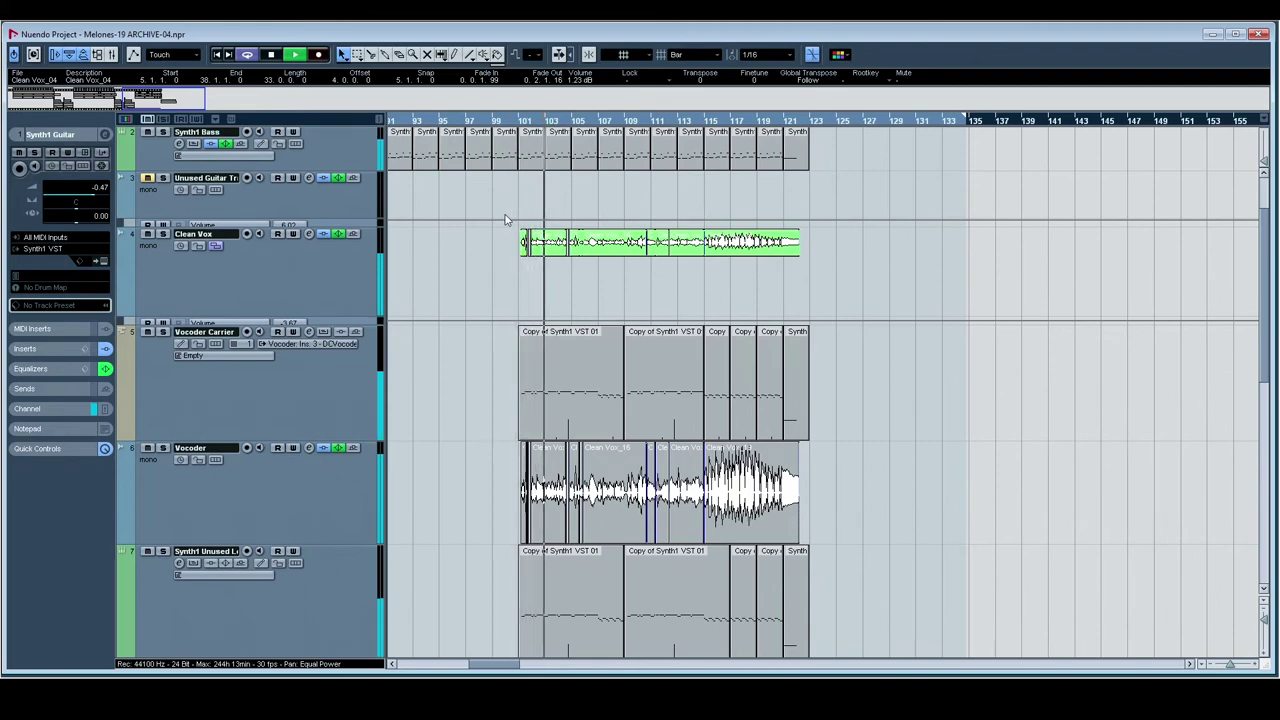
scroll(540, 215, "down", 2)
scroll(548, 213, "right", 3)
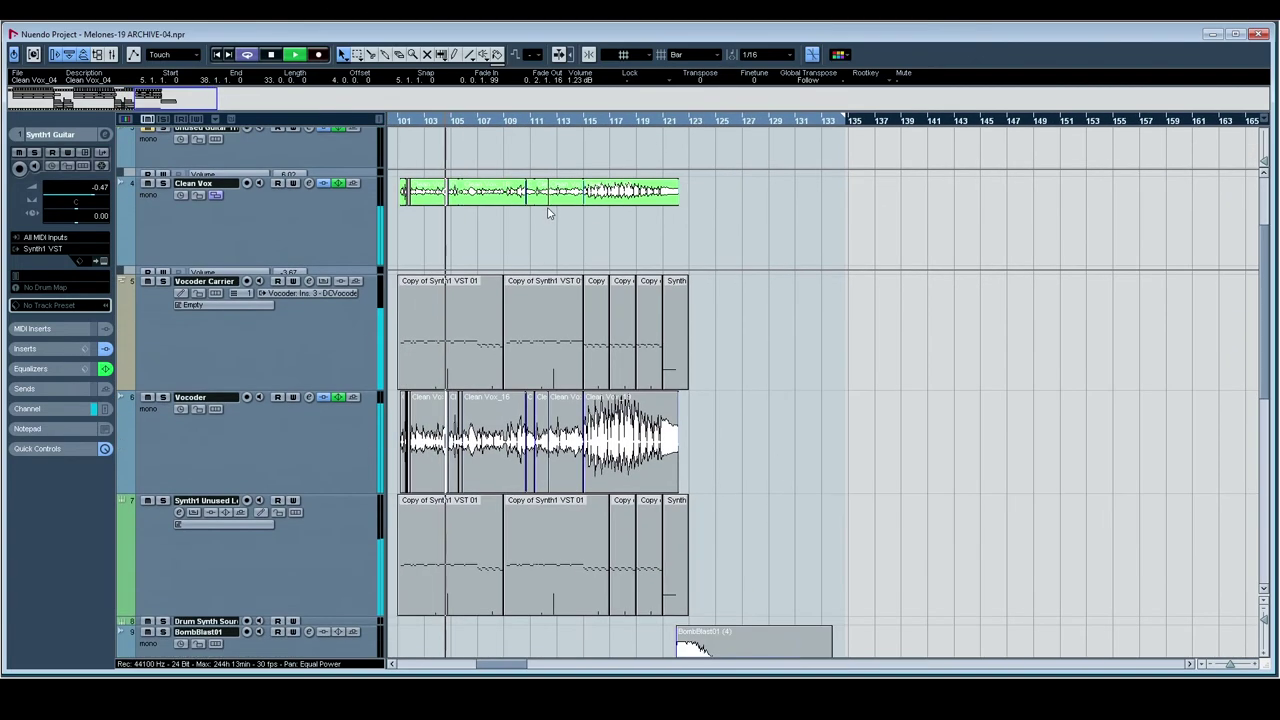
scroll(620, 200, "down", 3)
scroll(627, 193, "right", 1)
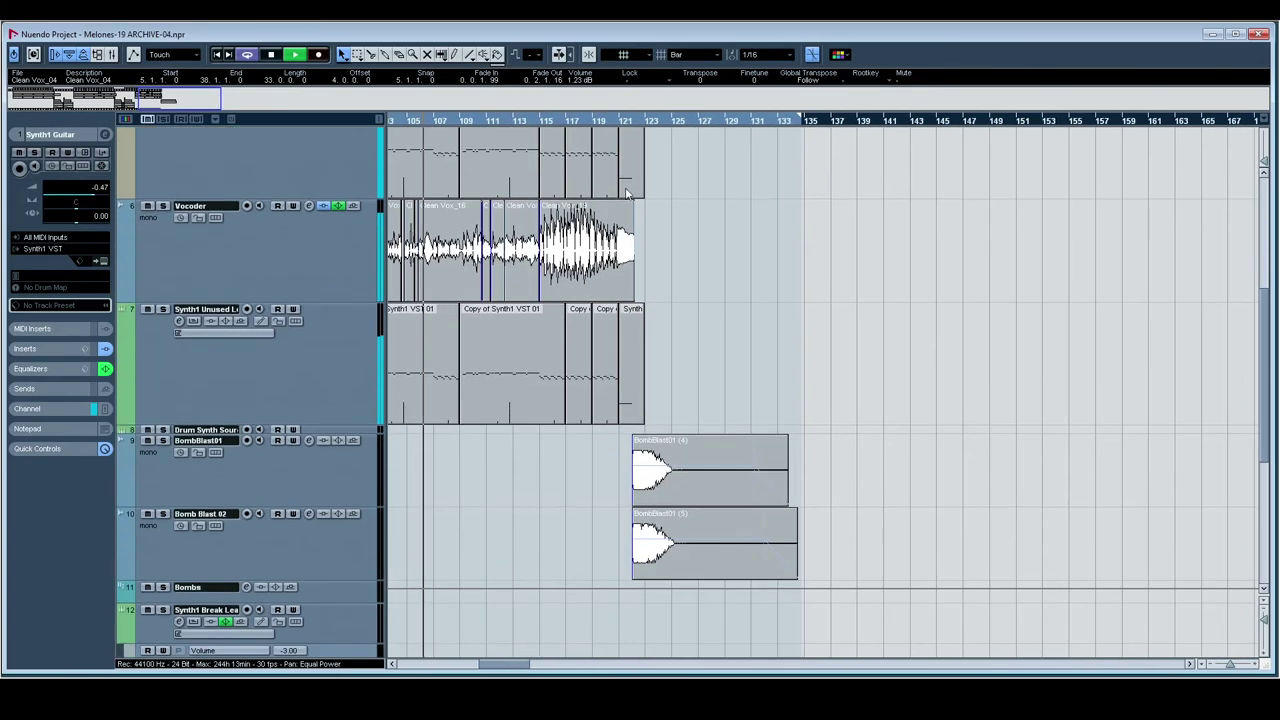
scroll(600, 357, "down", 5)
scroll(843, 246, "left", 5)
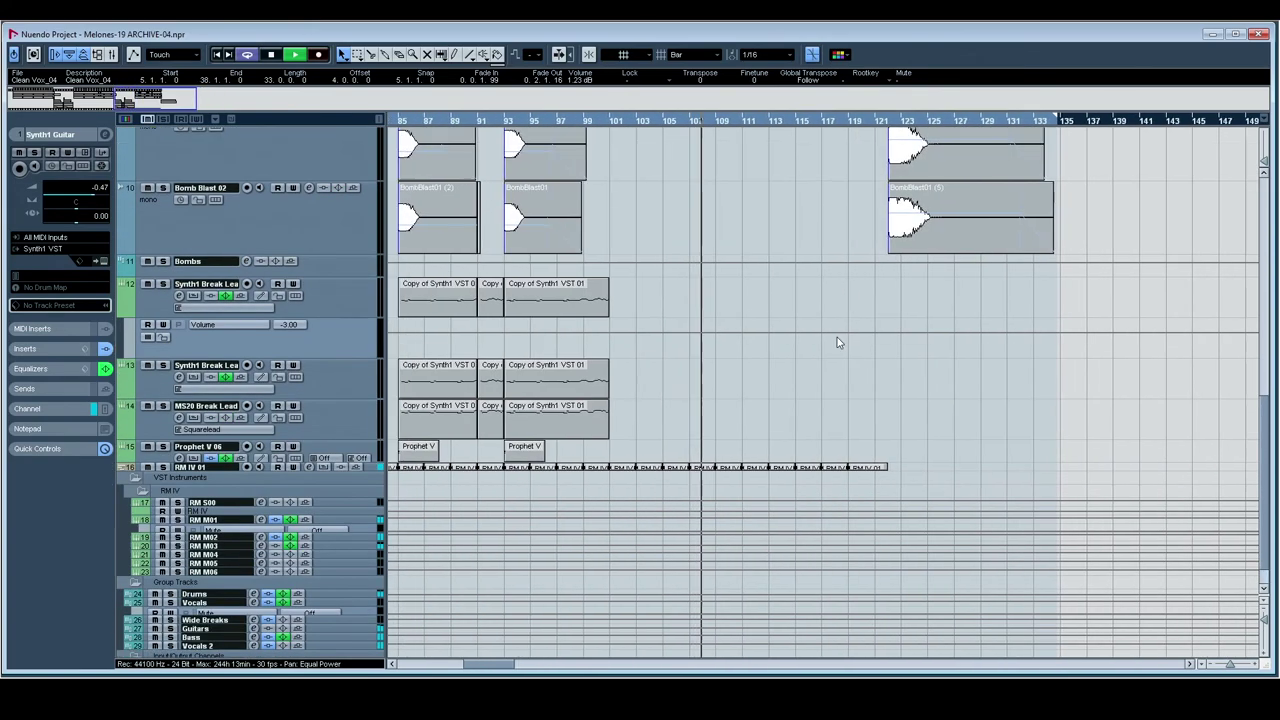
scroll(837, 342, "up", 5)
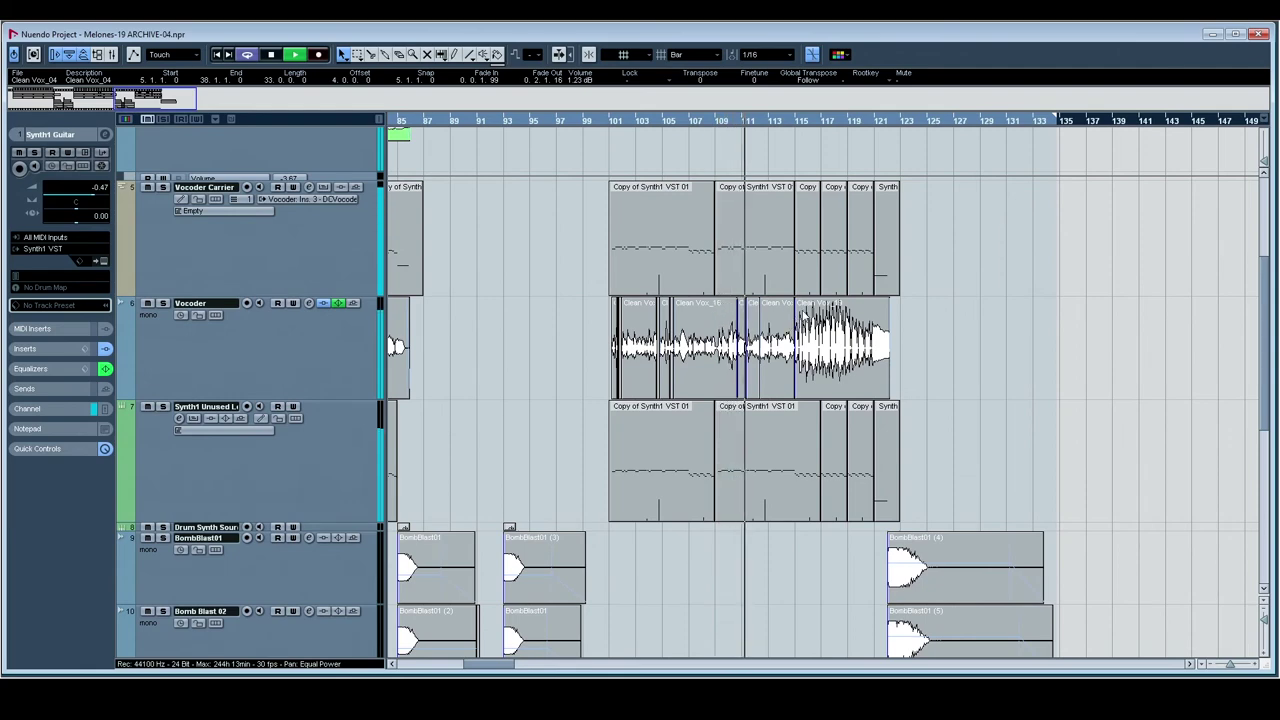
scroll(824, 390, "right", 3)
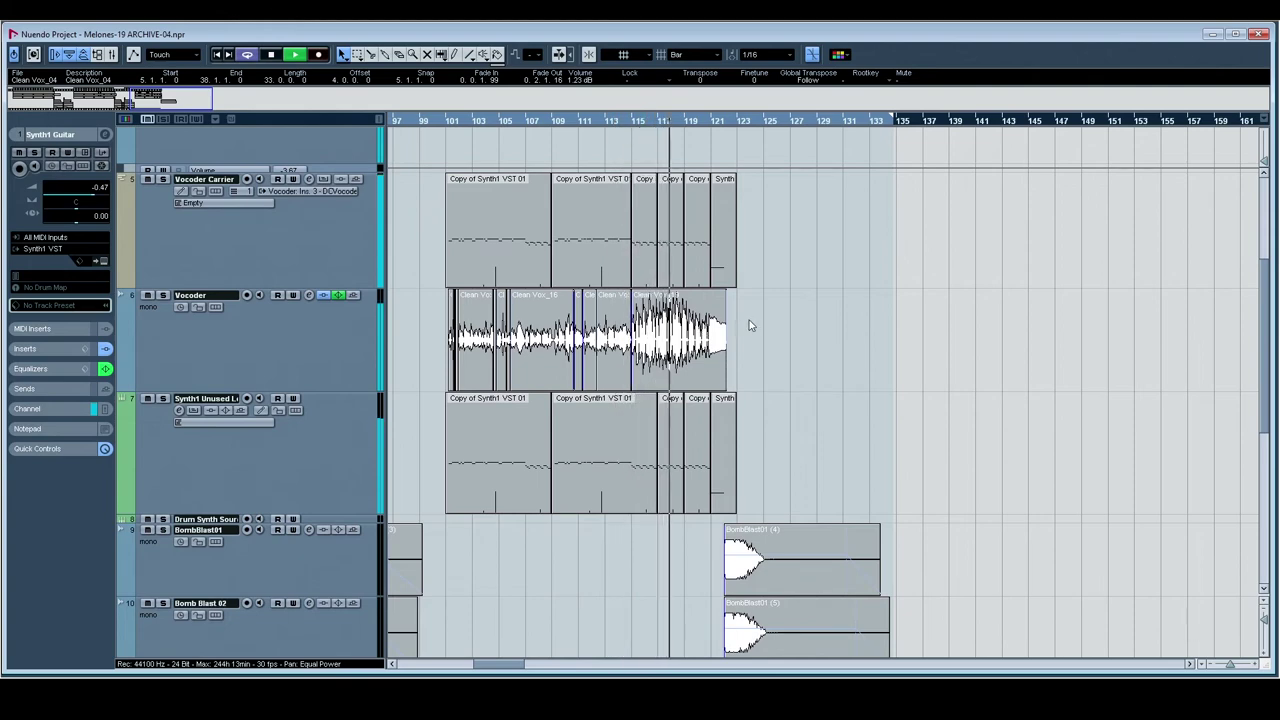
scroll(752, 324, "right", 3)
scroll(638, 332, "right", 3)
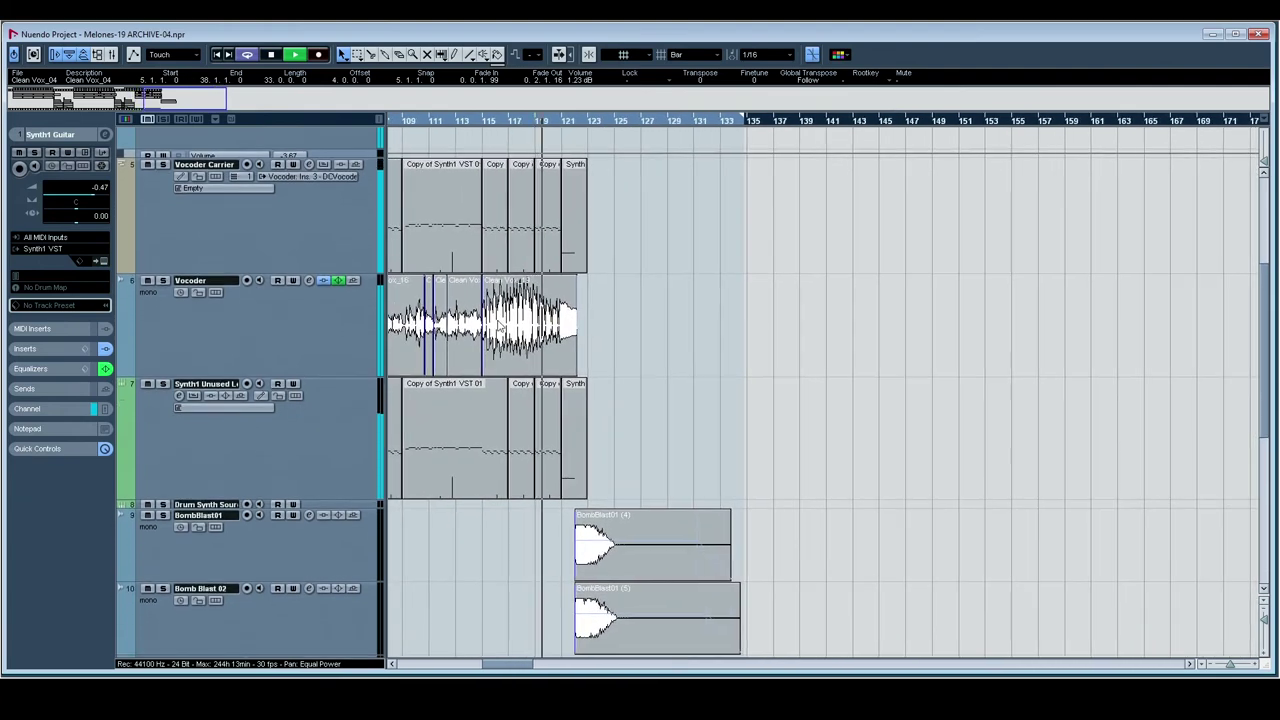
scroll(382, 265, "up", 5)
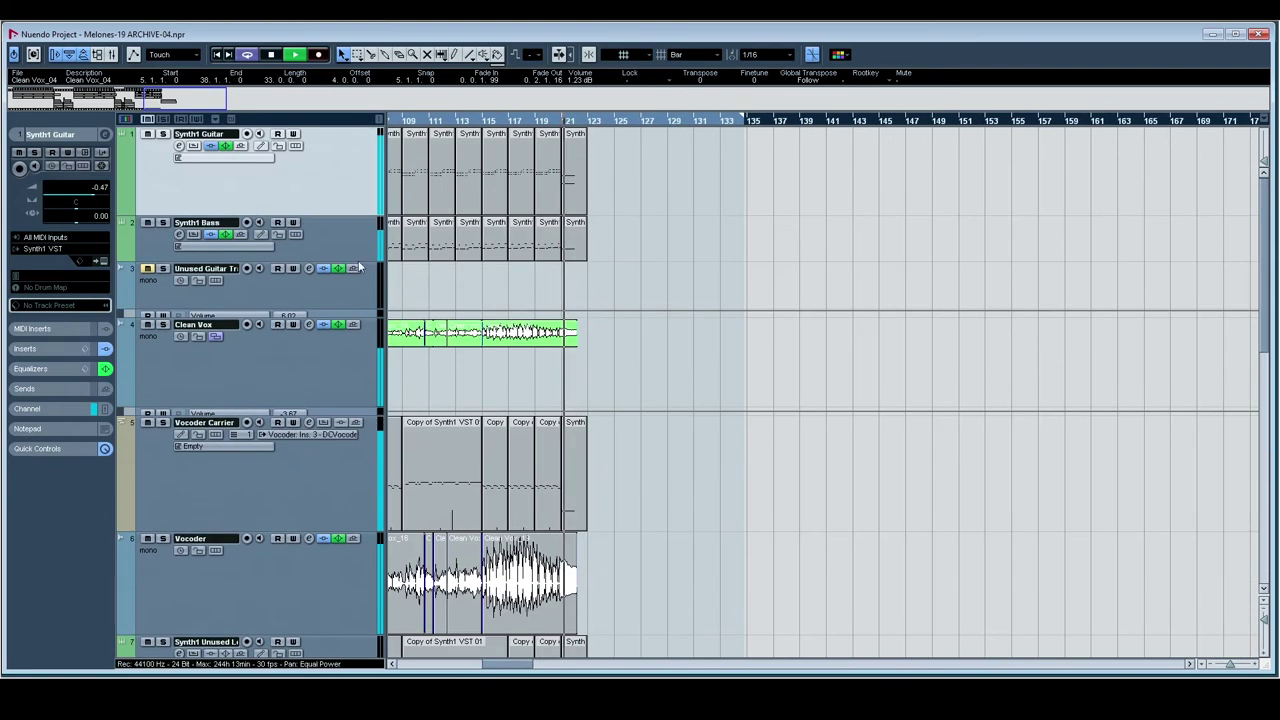
scroll(332, 301, "down", 5)
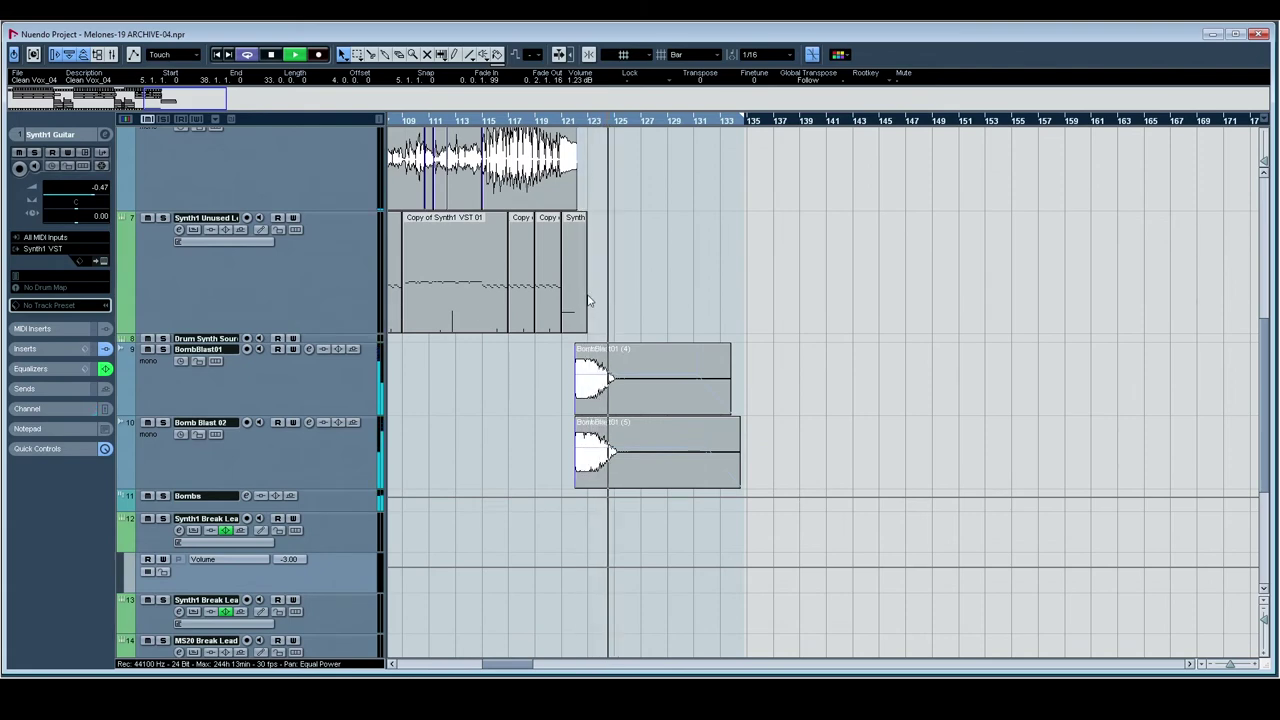
Step: Stop playback and solo the Vocoder track
key("space")
scroll(556, 255, "up", 2)
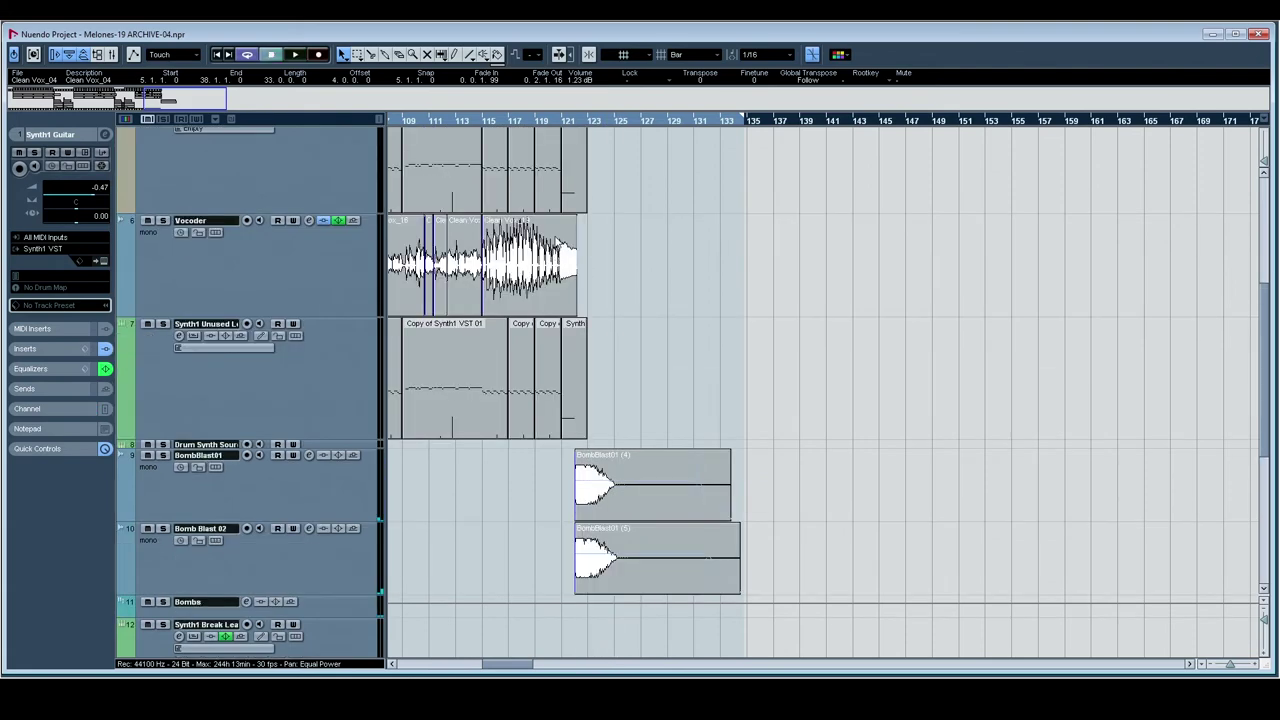
scroll(553, 323, "up", 2)
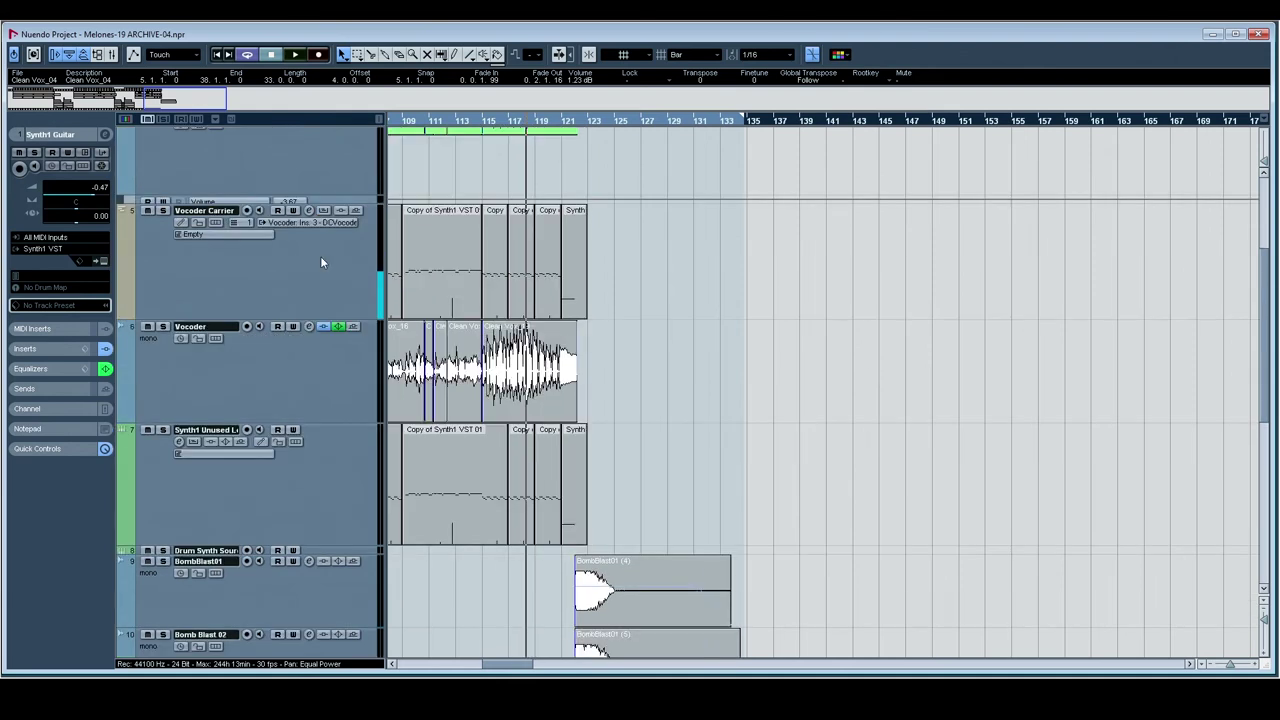
left_click(164, 228)
left_click(164, 326)
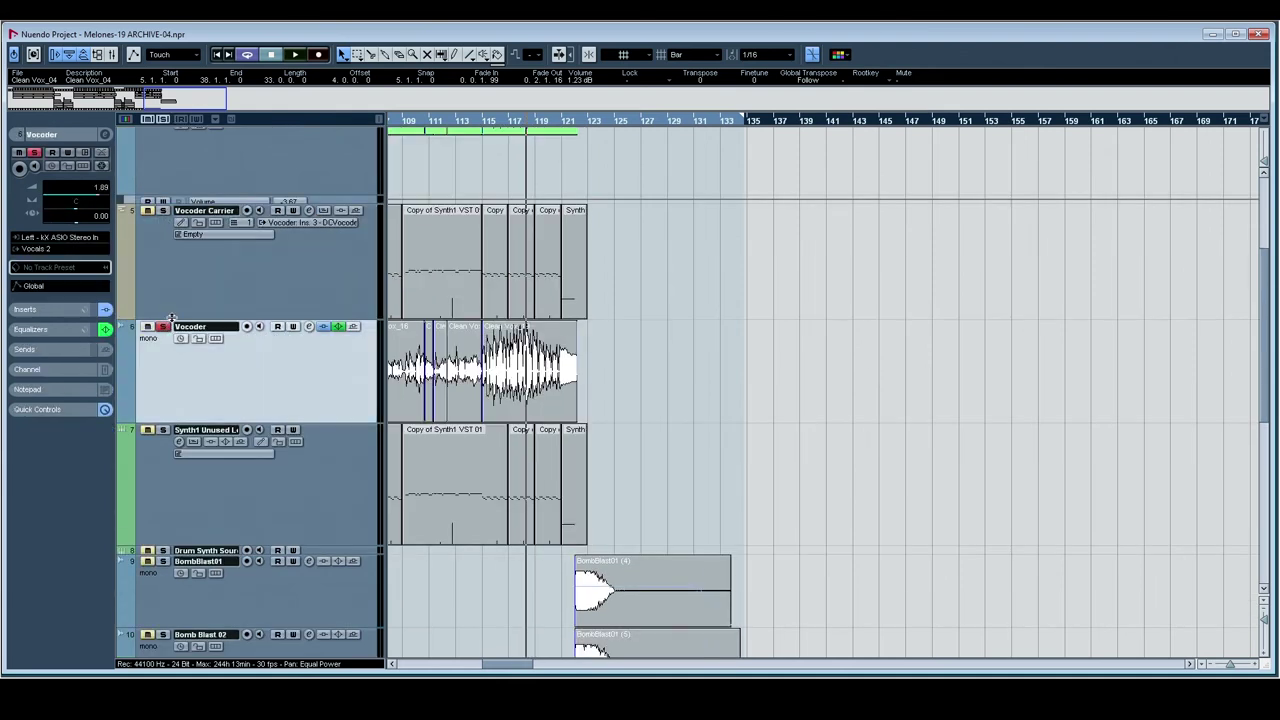
Step: Select the last Vocoder Carrier synth part and open the parts in the note editor
left_click(160, 215)
left_click(565, 295)
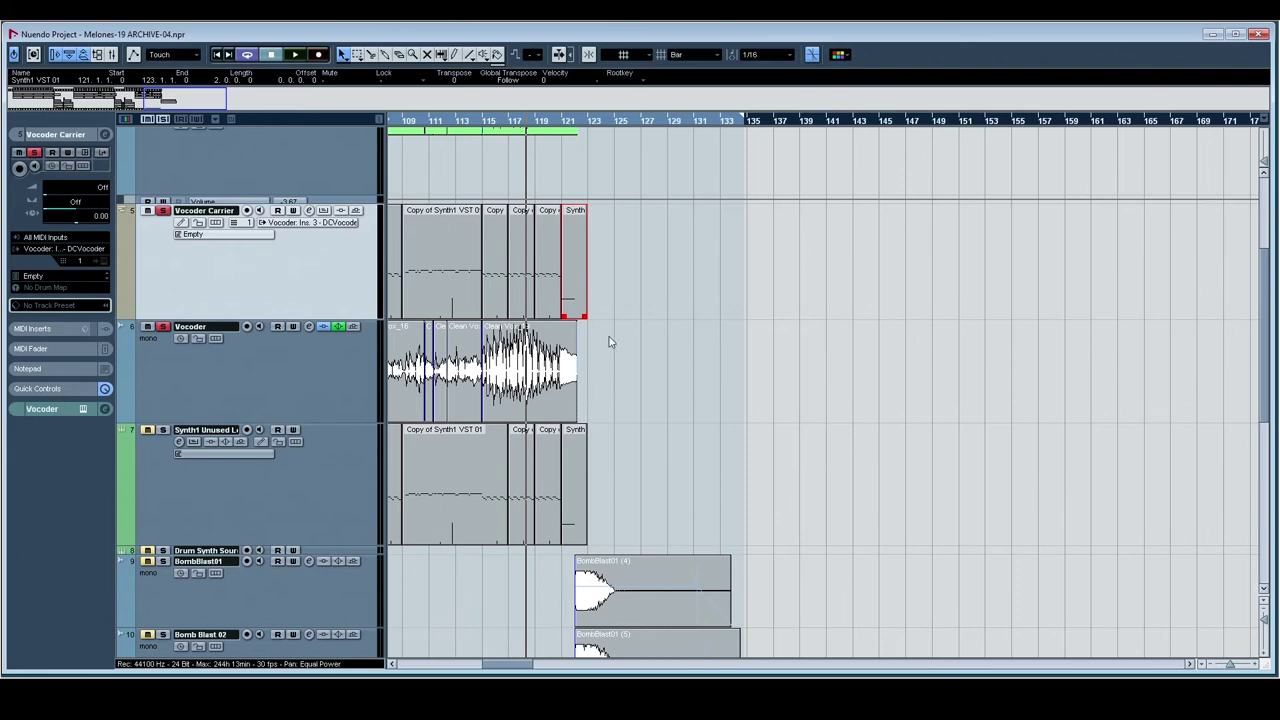
double_click(549, 287)
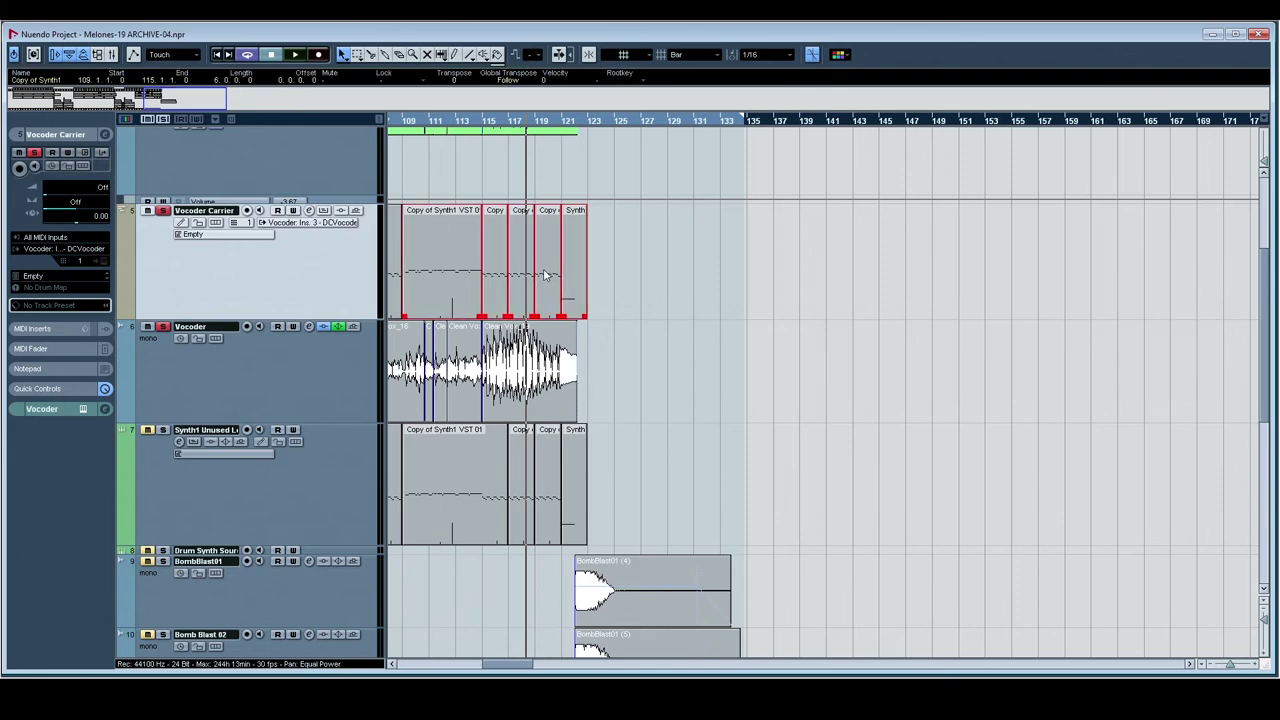
Step: Scroll through the Vocoder Carrier notes in the Key Editor, then close the editor
scroll(800, 340, "down", 2)
scroll(725, 343, "right", 5)
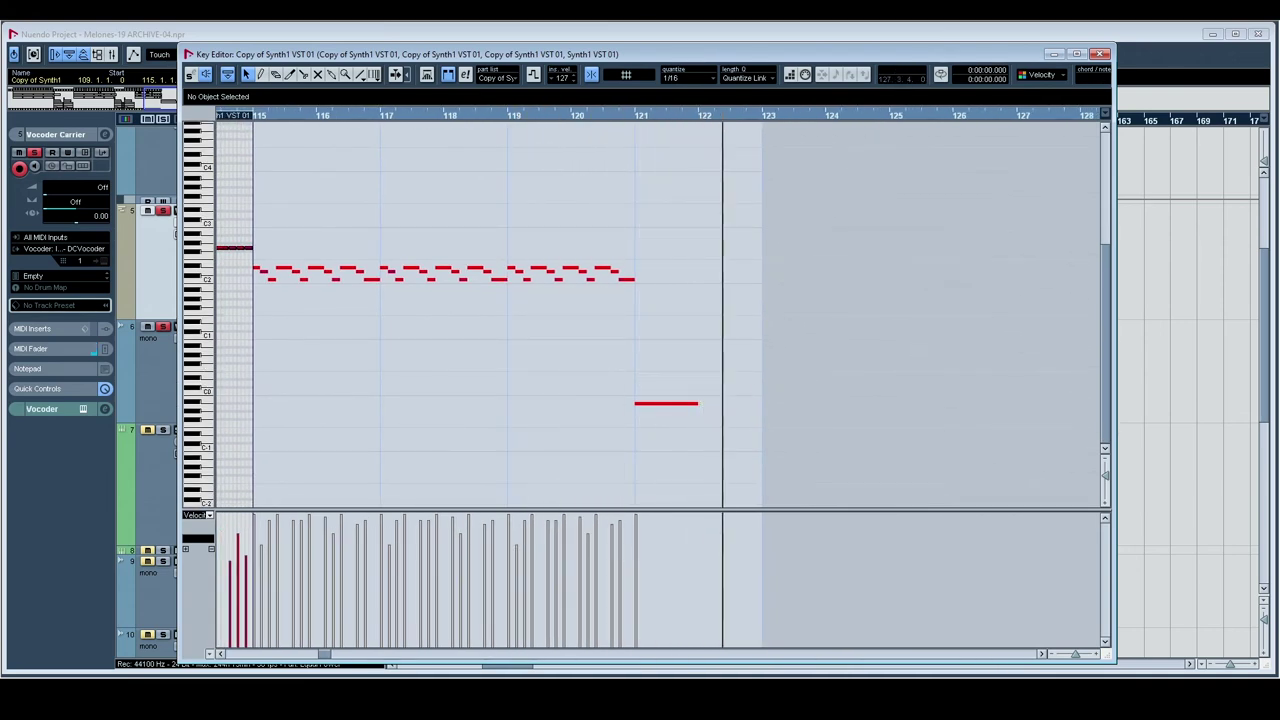
left_click(1100, 54)
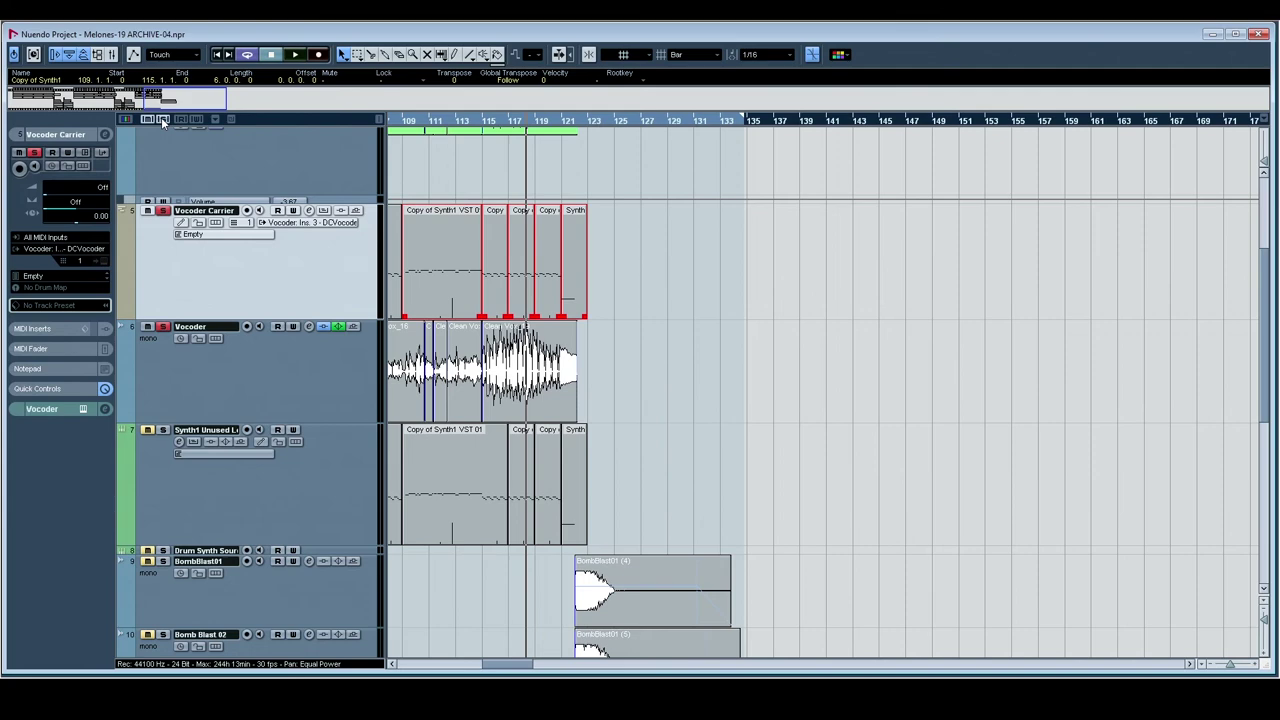
Step: Solo the Synth1 unused lead track, play from bar 5, and briefly view its Synth1 sound editor
scroll(746, 459, "left", 15)
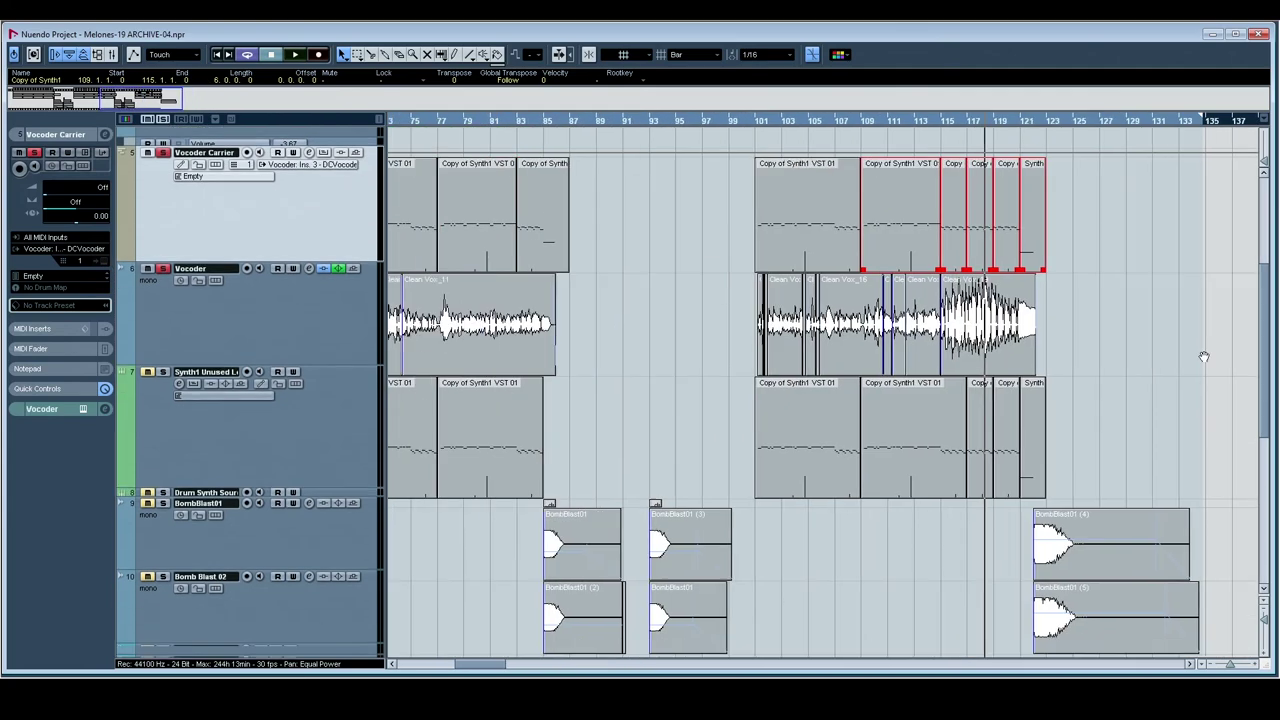
scroll(1166, 280, "down", 5)
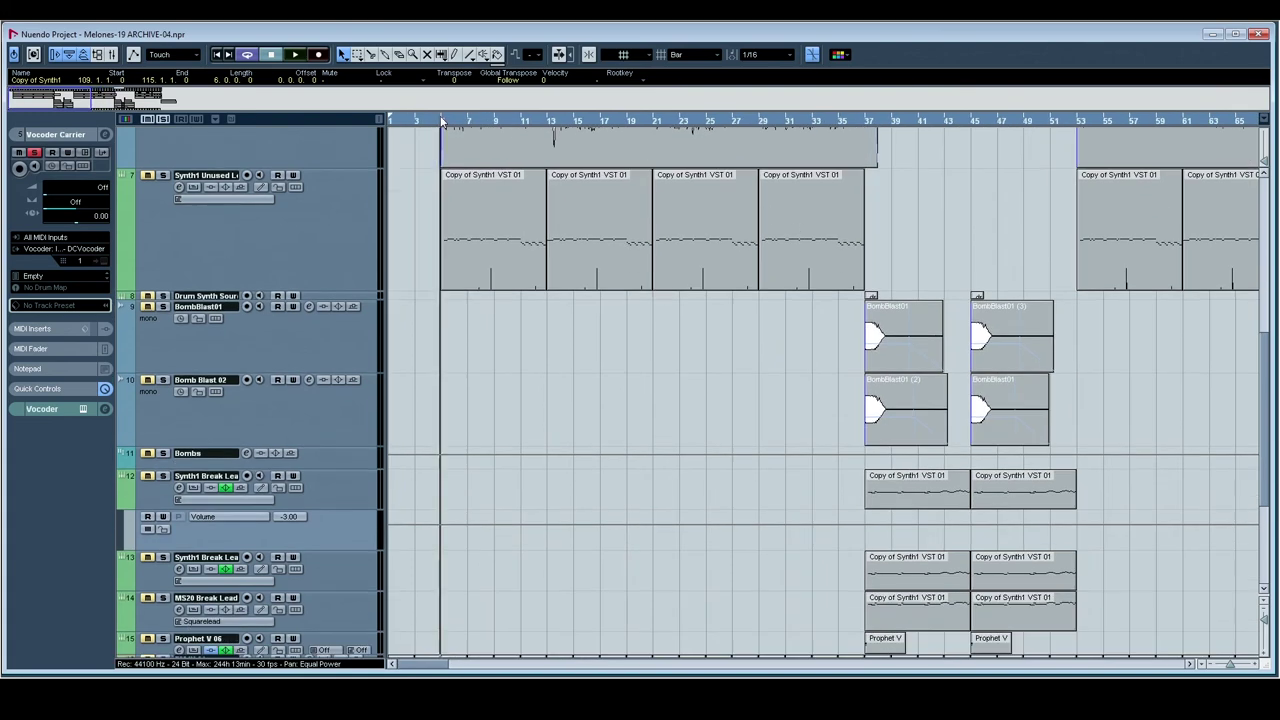
left_click(164, 176)
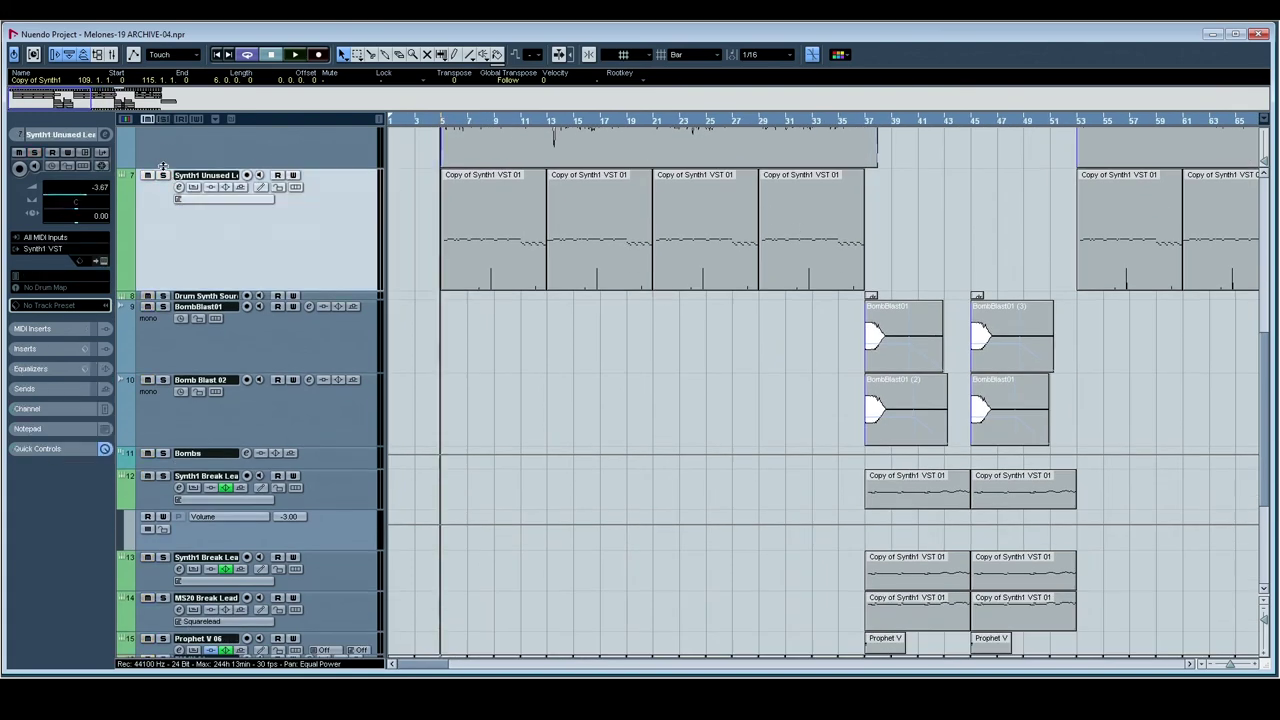
left_click(163, 175)
left_click(458, 121)
key("space")
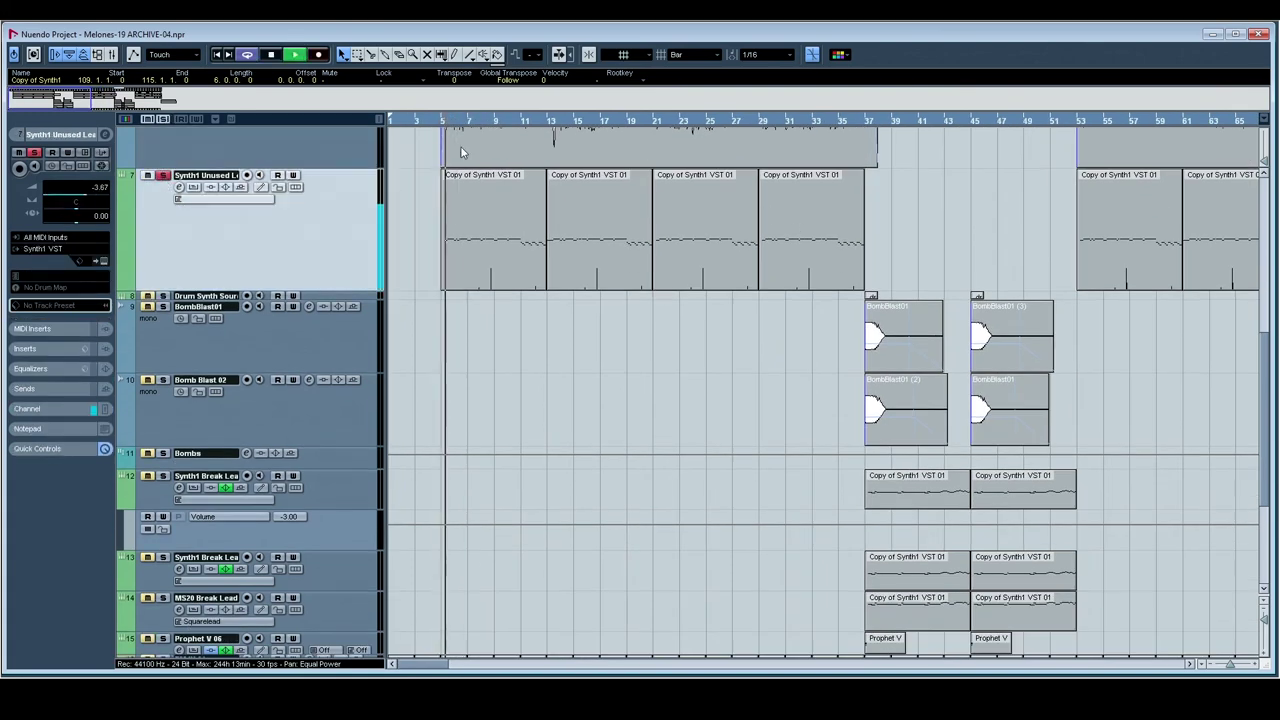
left_click(103, 262)
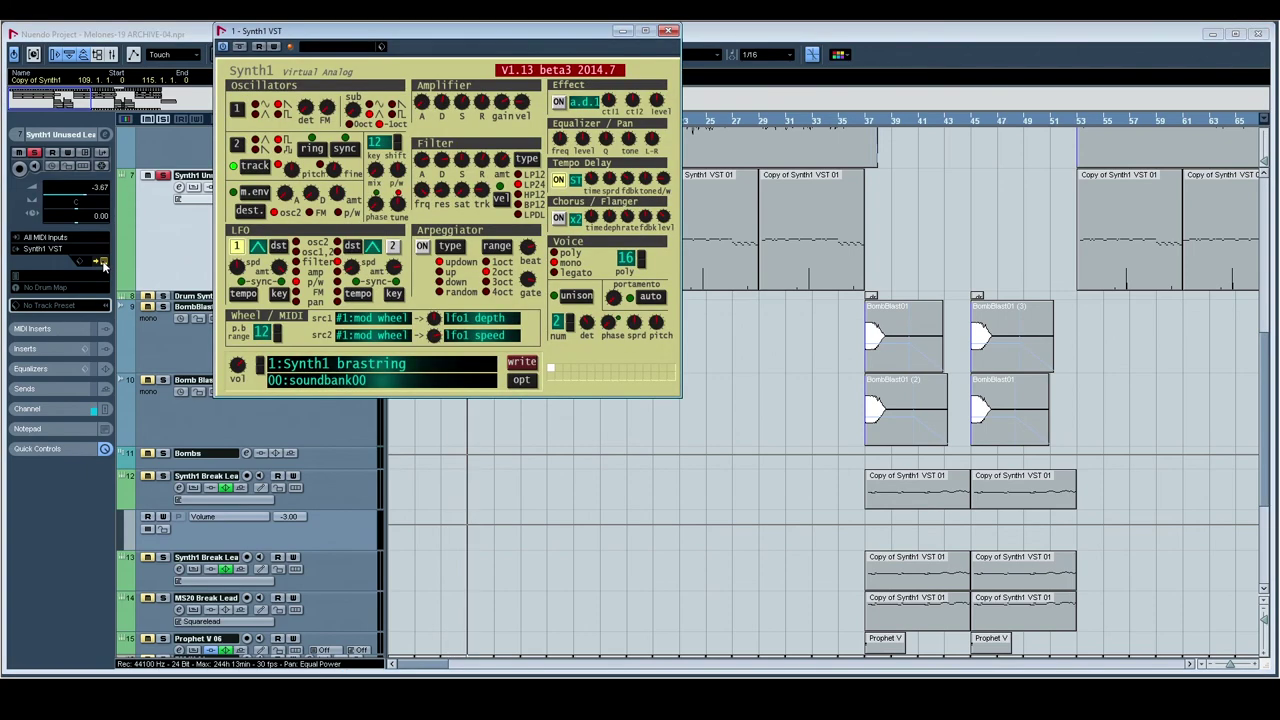
left_click(669, 31)
Step: Unsolo the lead track and play the full mix again from bar 5
key("space")
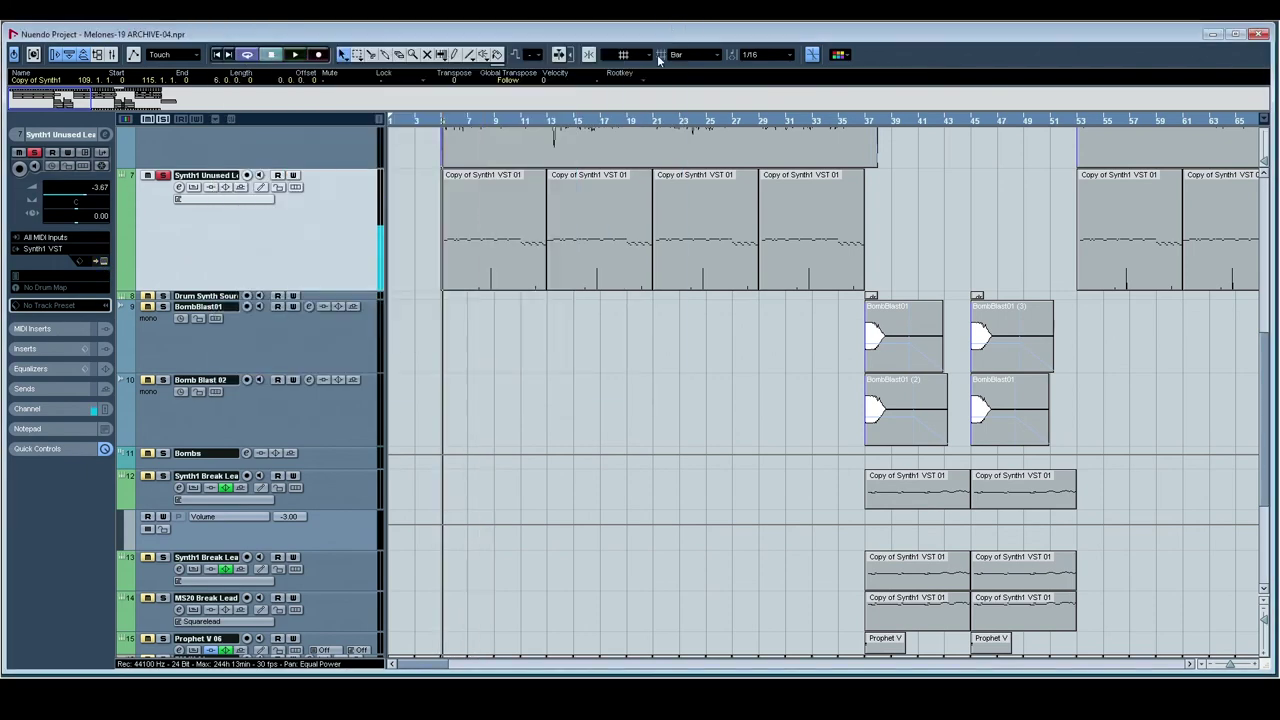
left_click(163, 120)
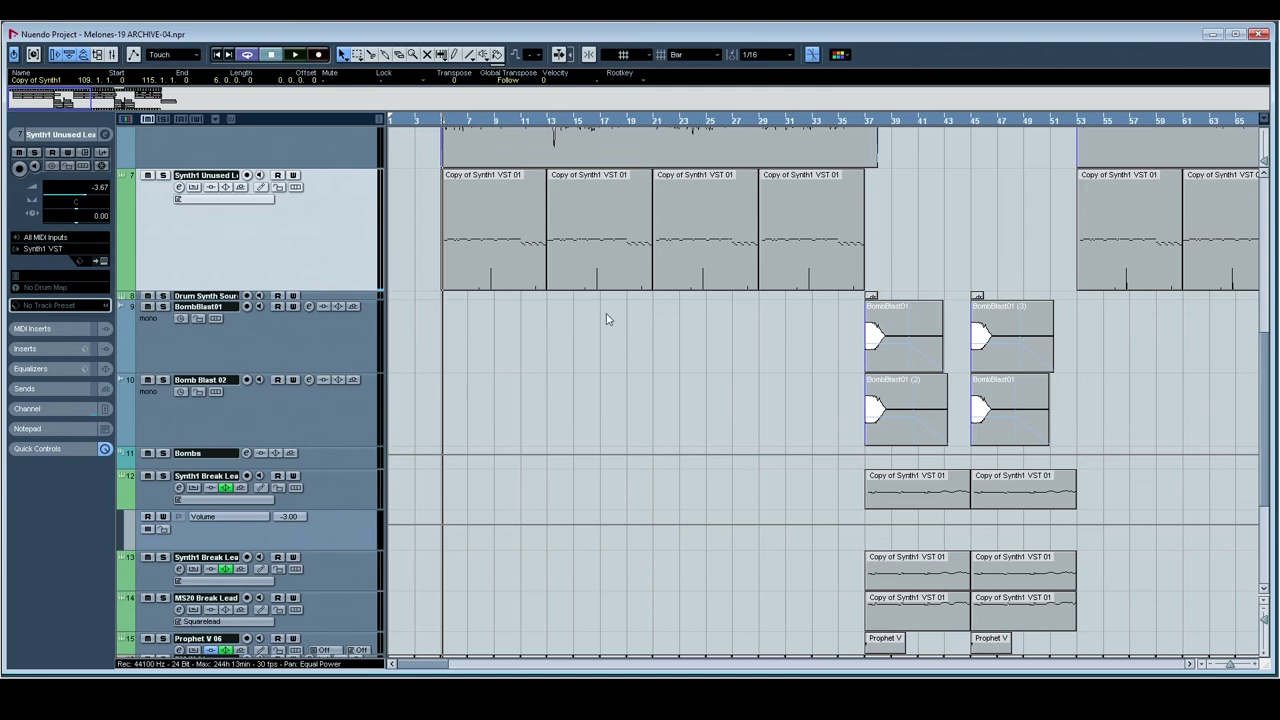
key("space")
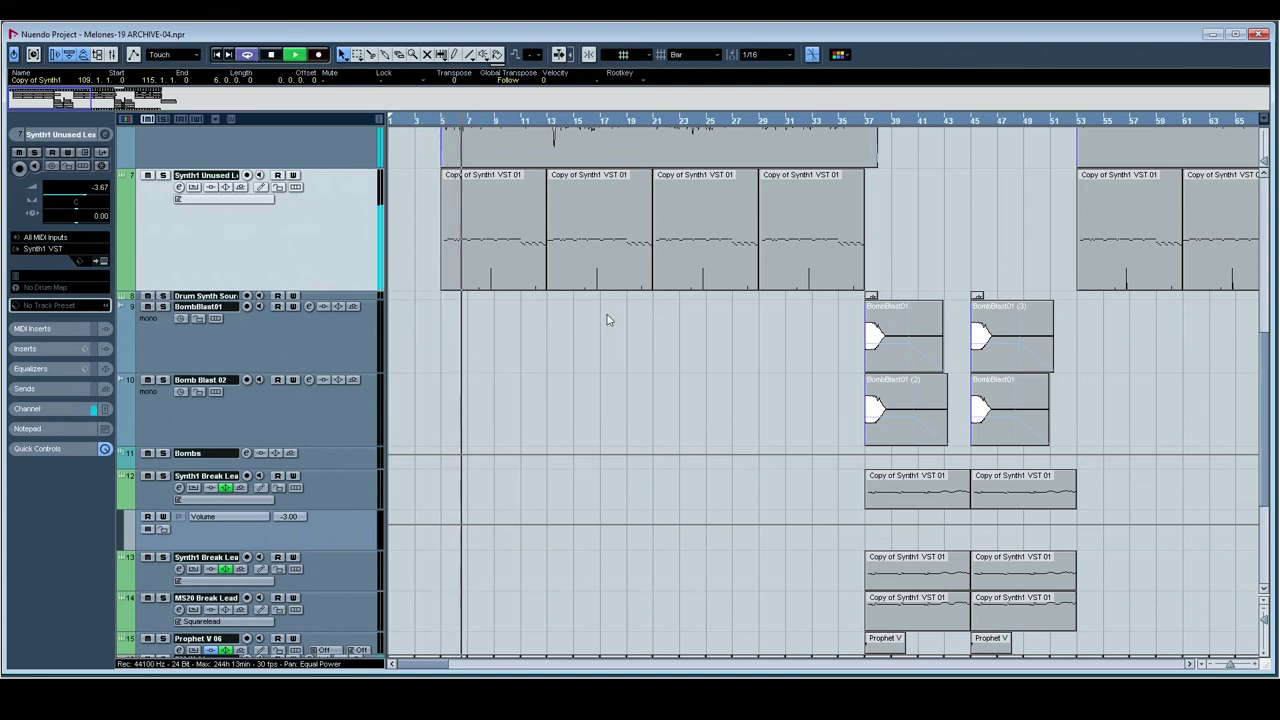
key("space")
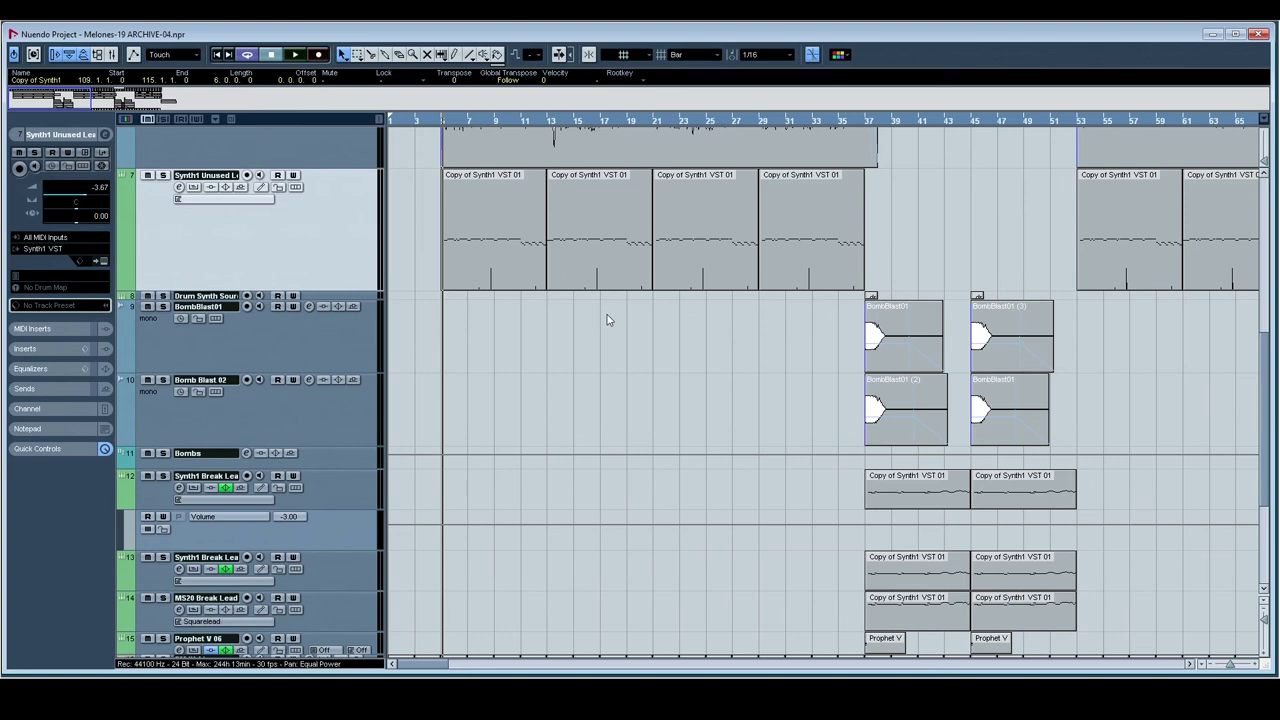
key("space")
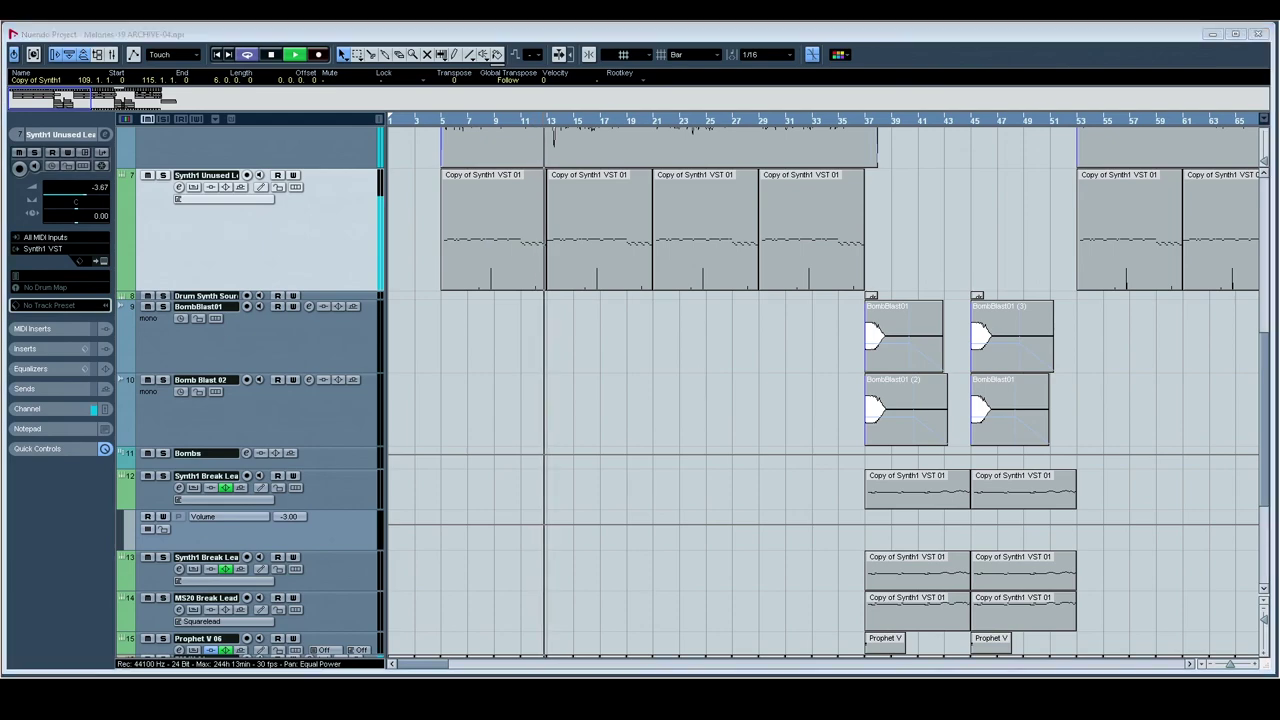
Step: Select the RM IV 01 drum track and drag its lower edge to make it much taller
scroll(815, 328, "up", 5)
scroll(801, 327, "up", 3)
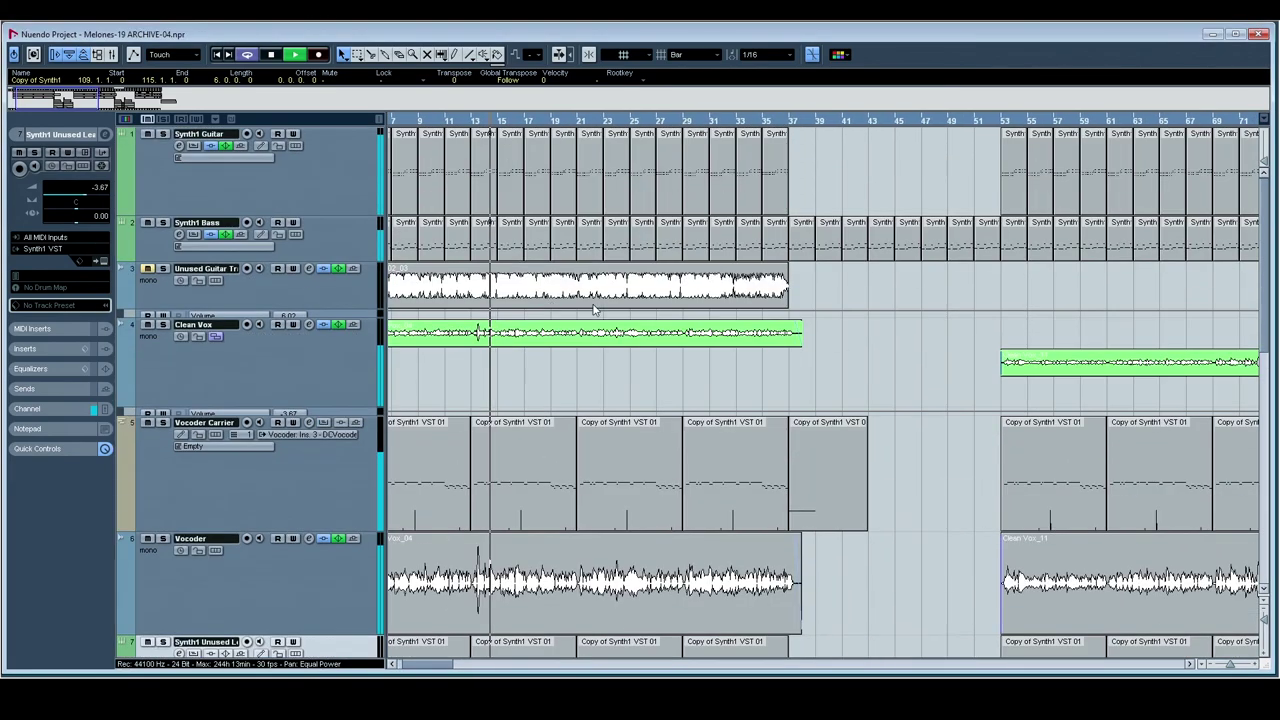
scroll(686, 311, "down", 10)
scroll(686, 311, "right", 4)
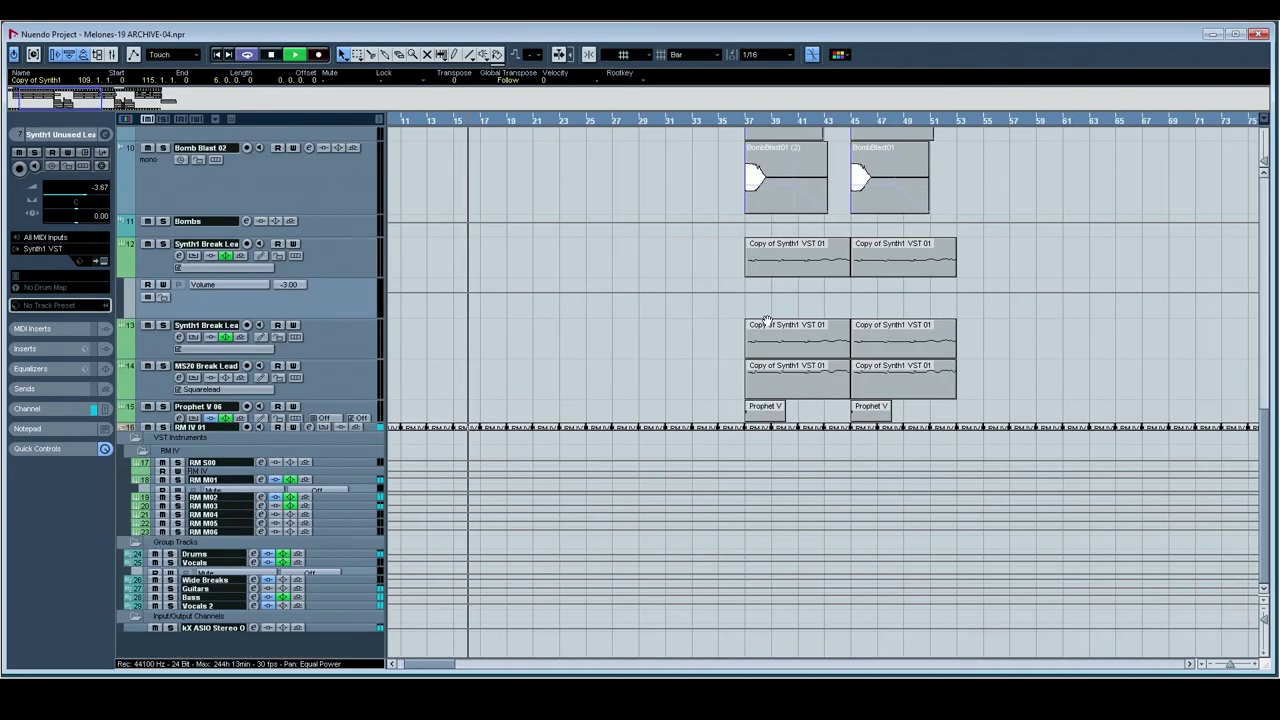
left_click(366, 427)
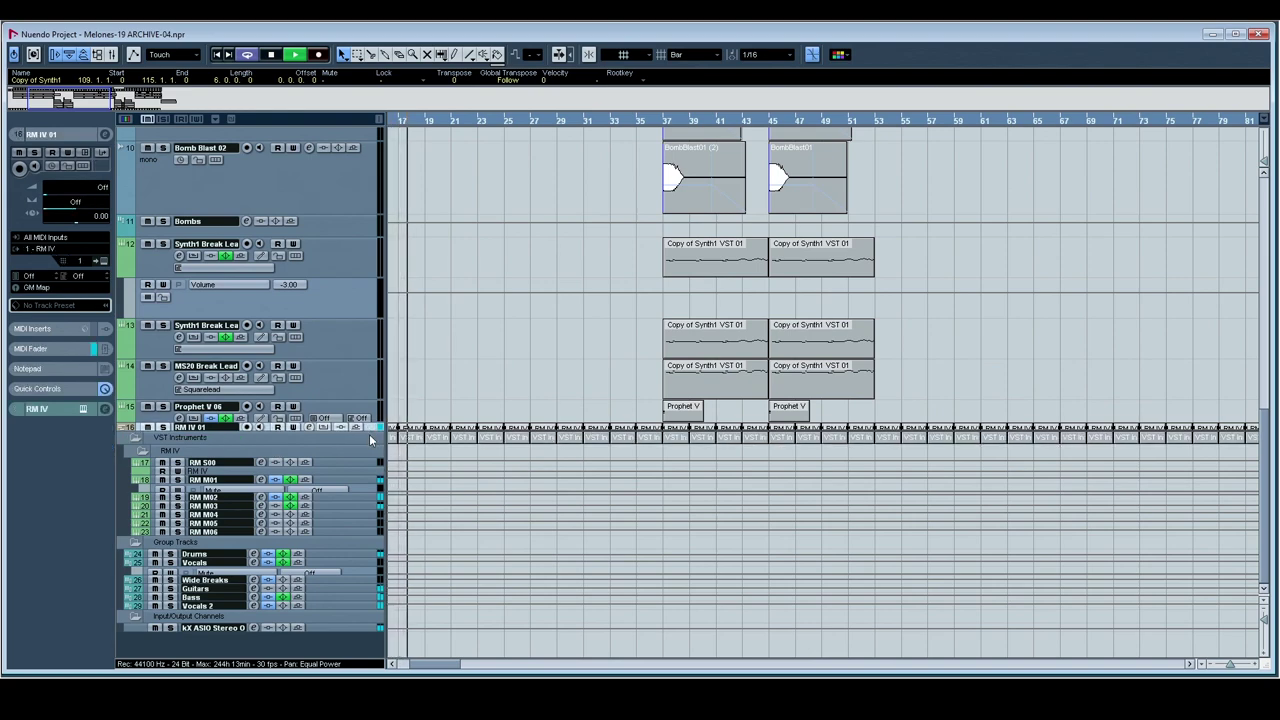
left_click_drag(368, 430, 375, 615)
left_click_drag(492, 408, 614, 271)
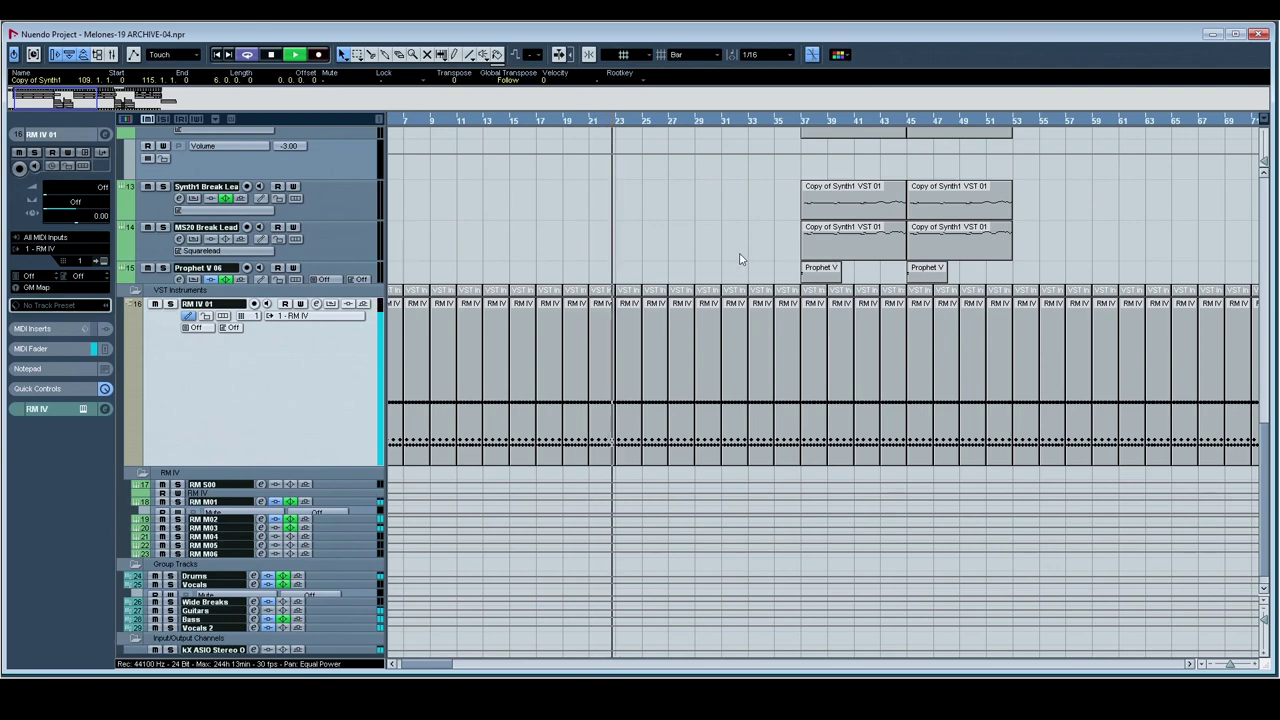
left_click_drag(755, 258, 659, 297)
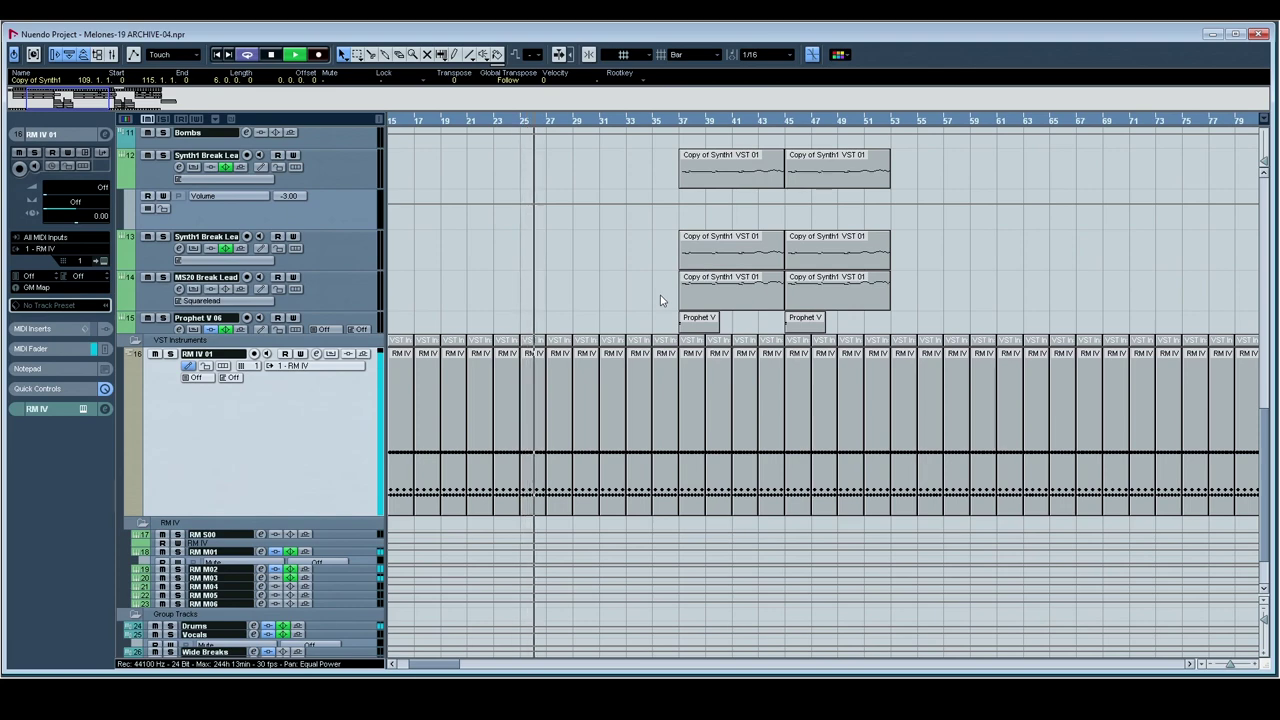
scroll(673, 288, "up", 3)
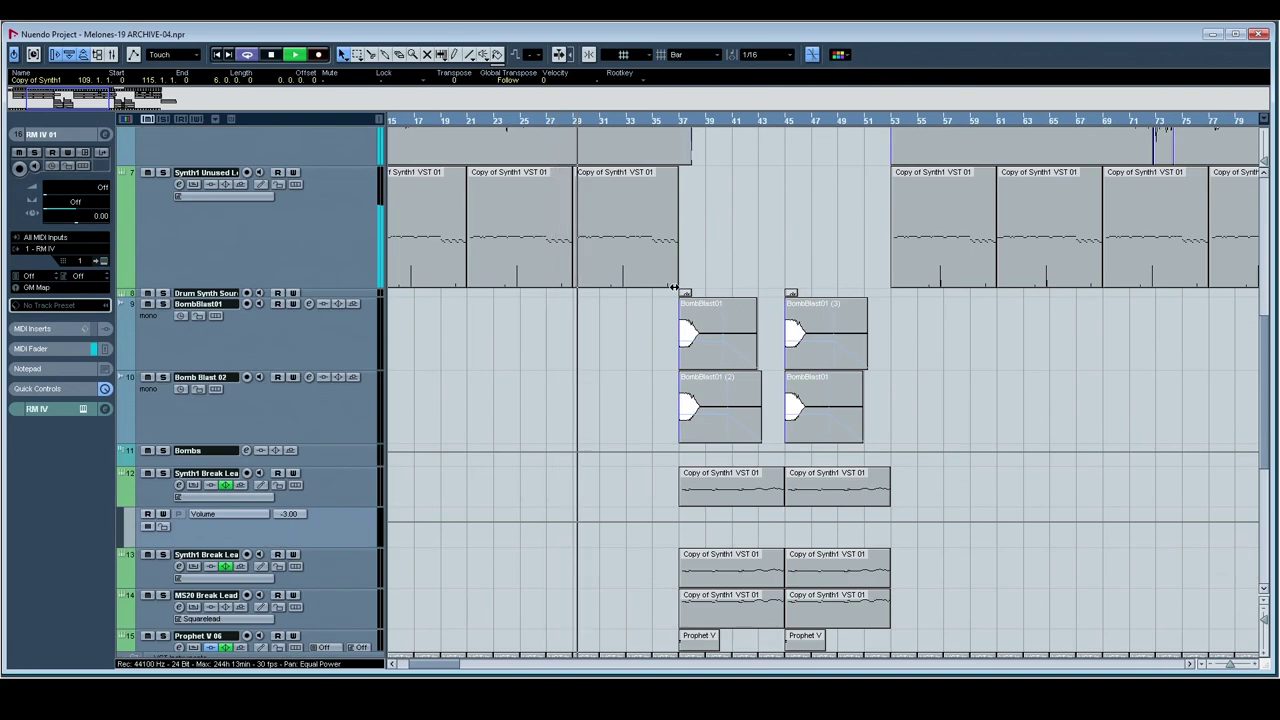
scroll(698, 285, "down", 3)
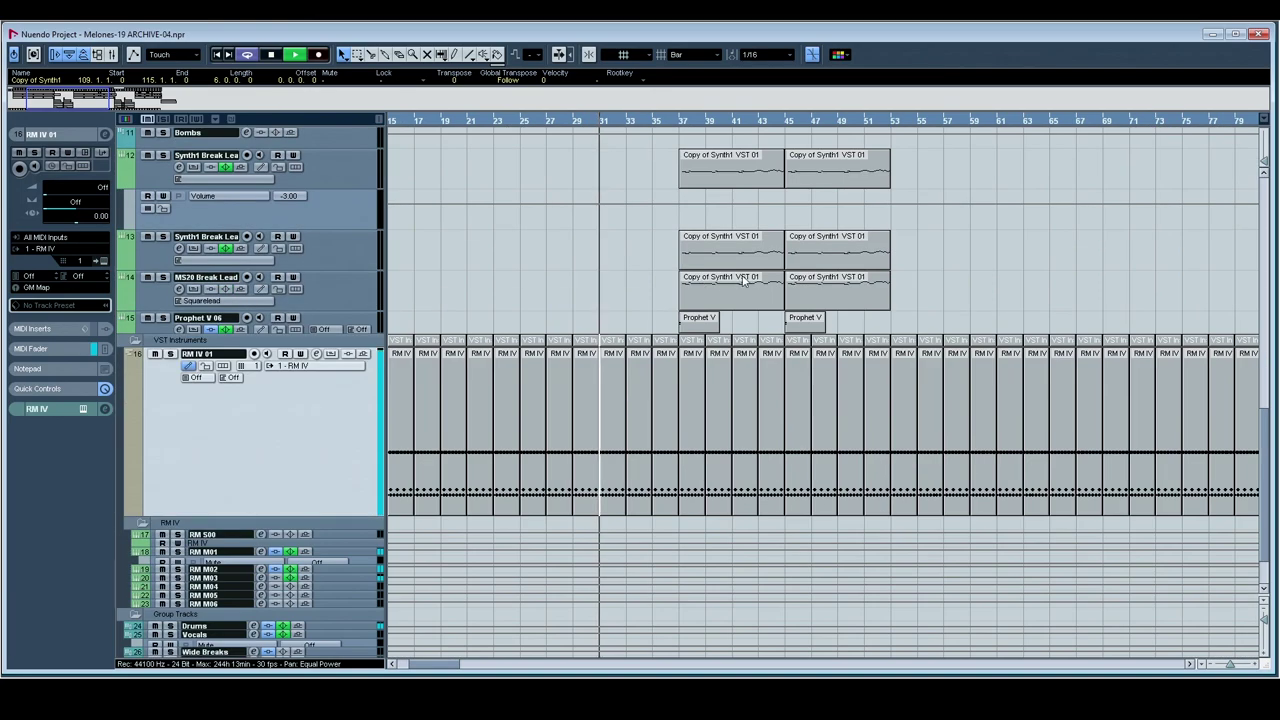